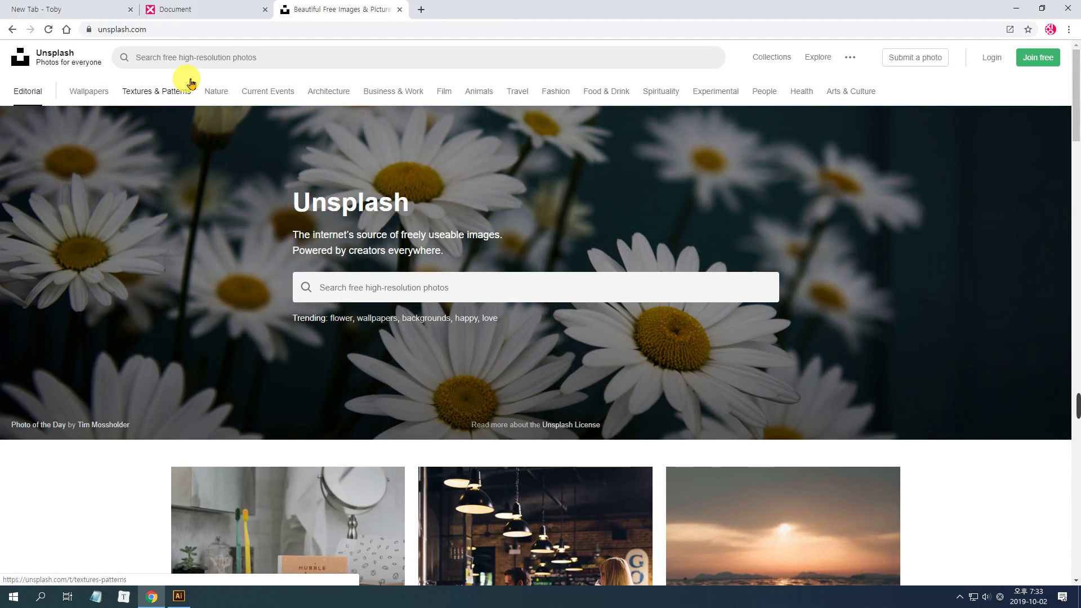
# Examine the Hubble toothbrush photo with its photographer credit and browse the other photos on the Unsplash homepage
pyautogui.click(299, 528)
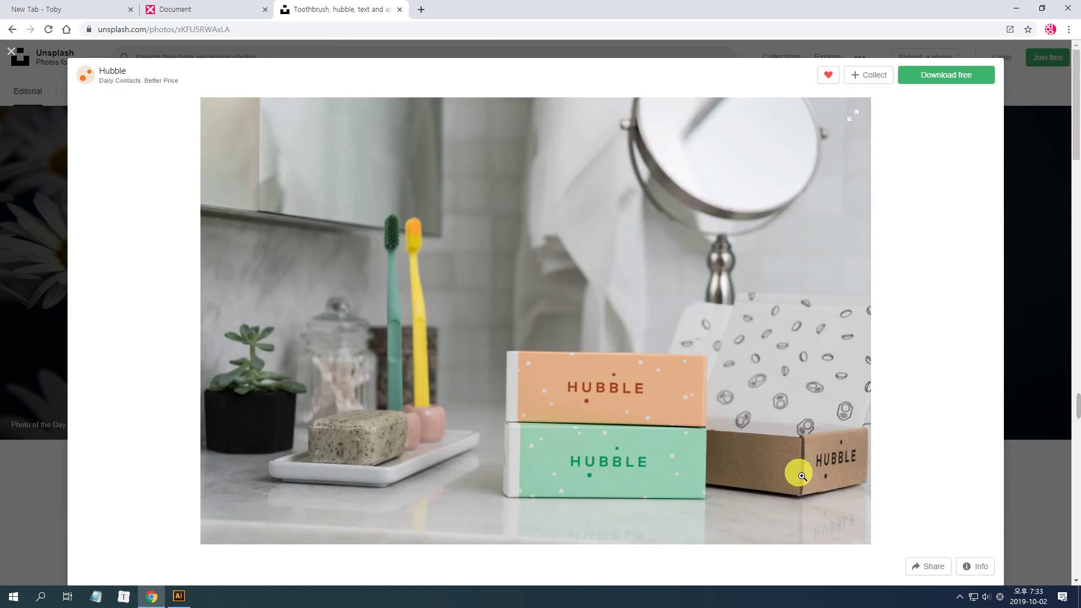
pyautogui.moveTo(179, 79); pyautogui.dragTo(96, 87)
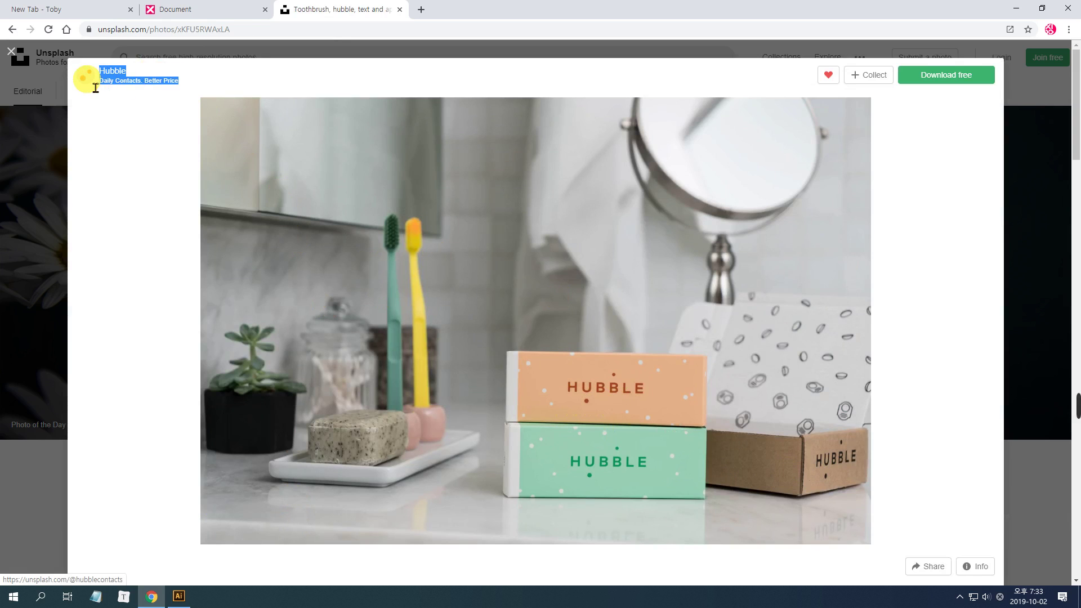
pyautogui.moveTo(93, 83)
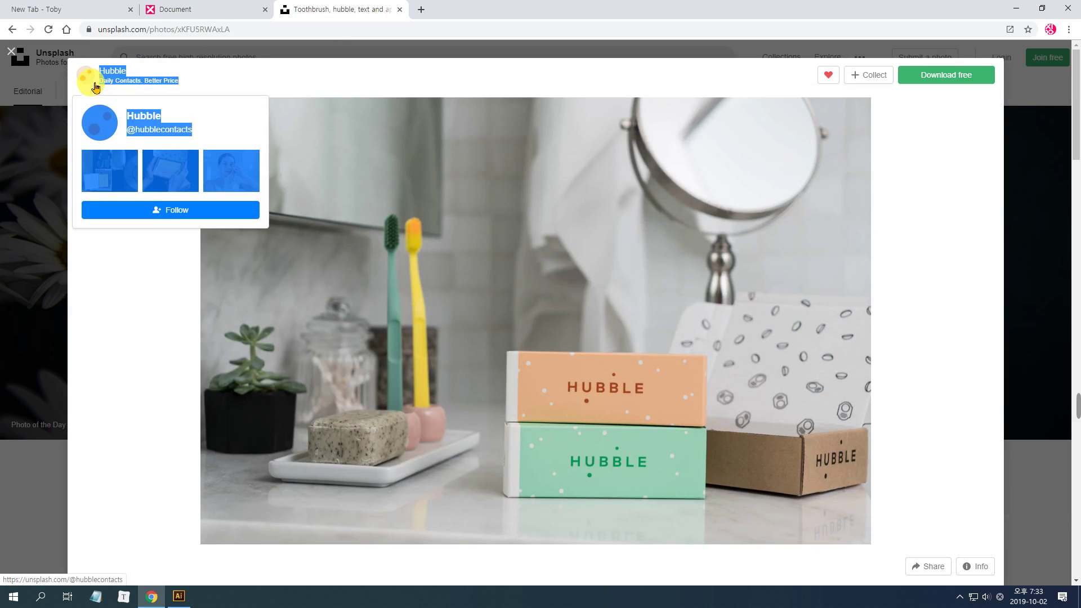
pyautogui.click(1014, 272)
pyautogui.scroll(-5, 768, 373)
pyautogui.scroll(-4, 343, 383)
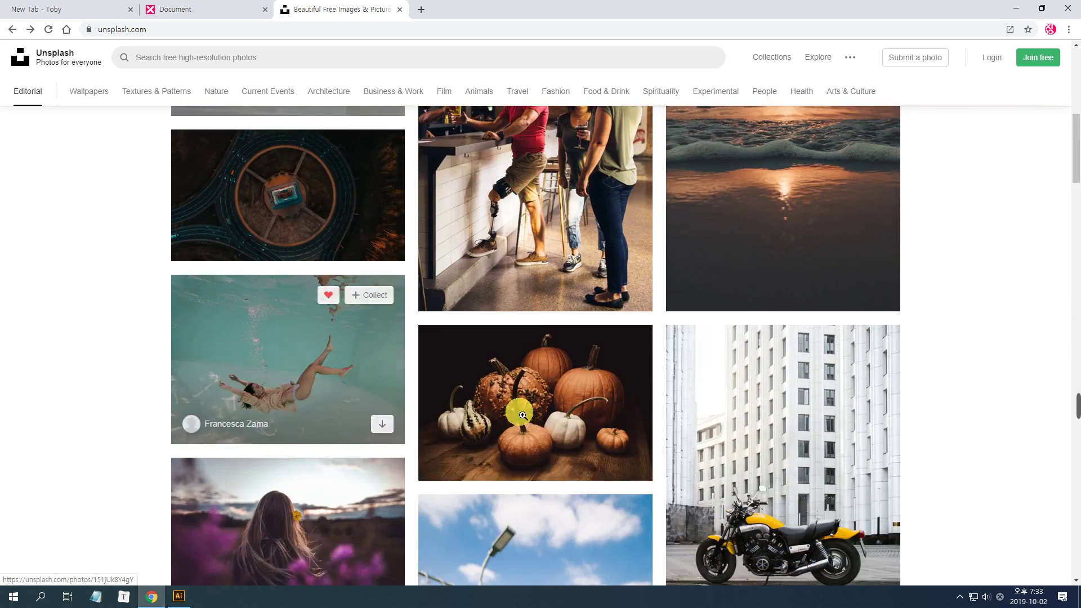
pyautogui.scroll(-5, 892, 437)
pyautogui.scroll(6, 894, 435)
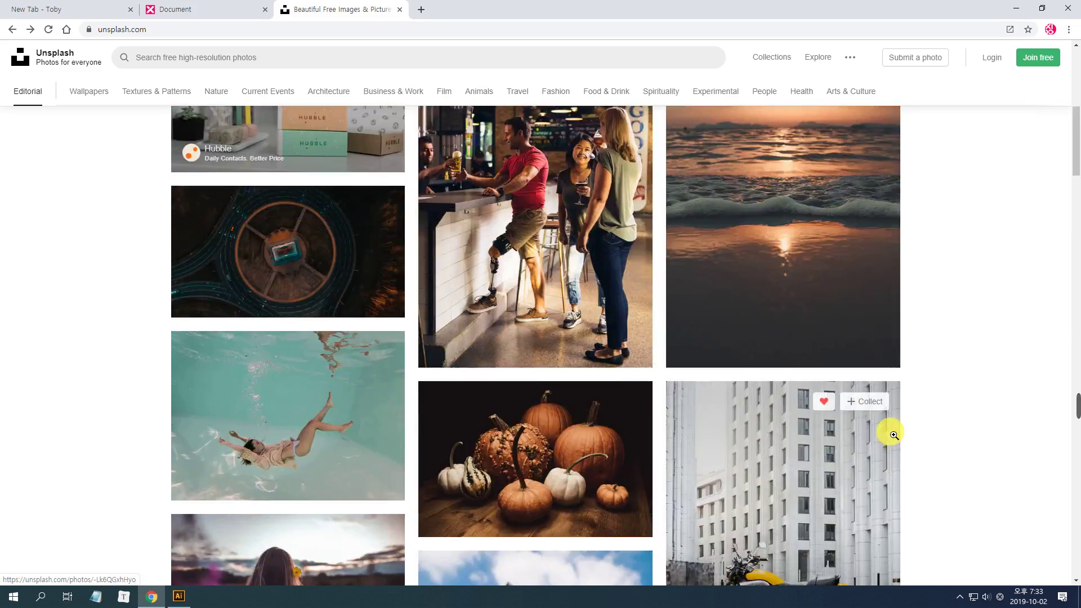
pyautogui.scroll(8, 894, 436)
# Search the Unsplash photo library for "fruits"
pyautogui.click(278, 65)
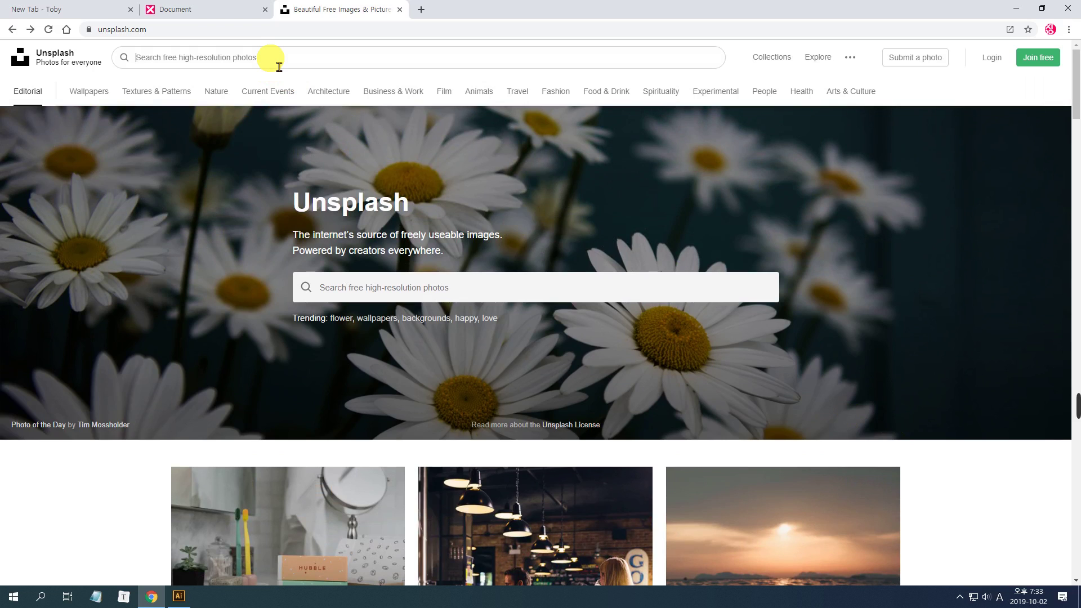
pyautogui.write('frui')
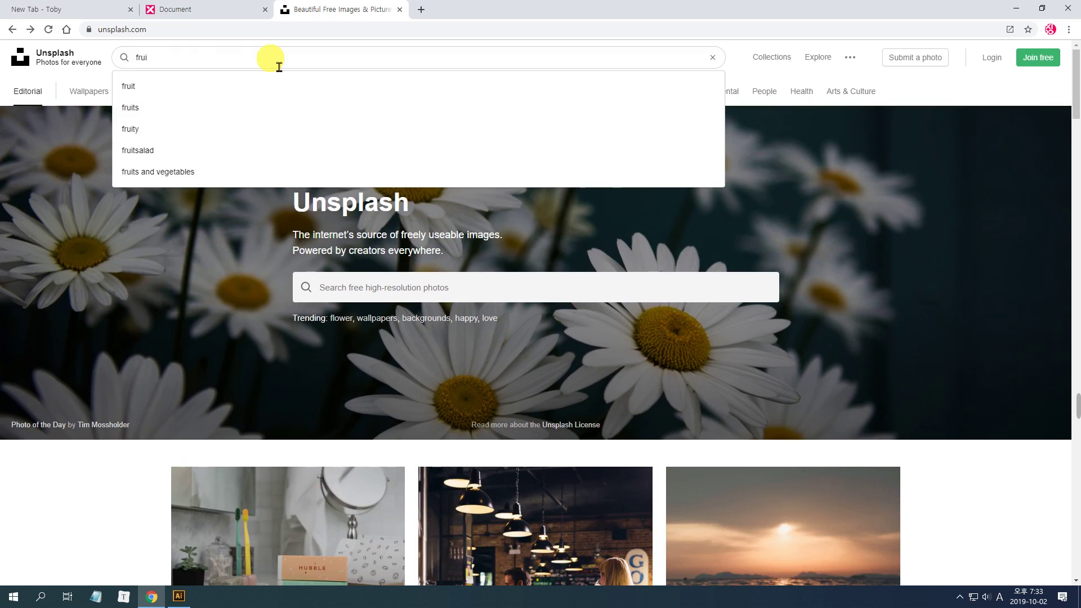
pyautogui.write('ts')
pyautogui.press('Return')
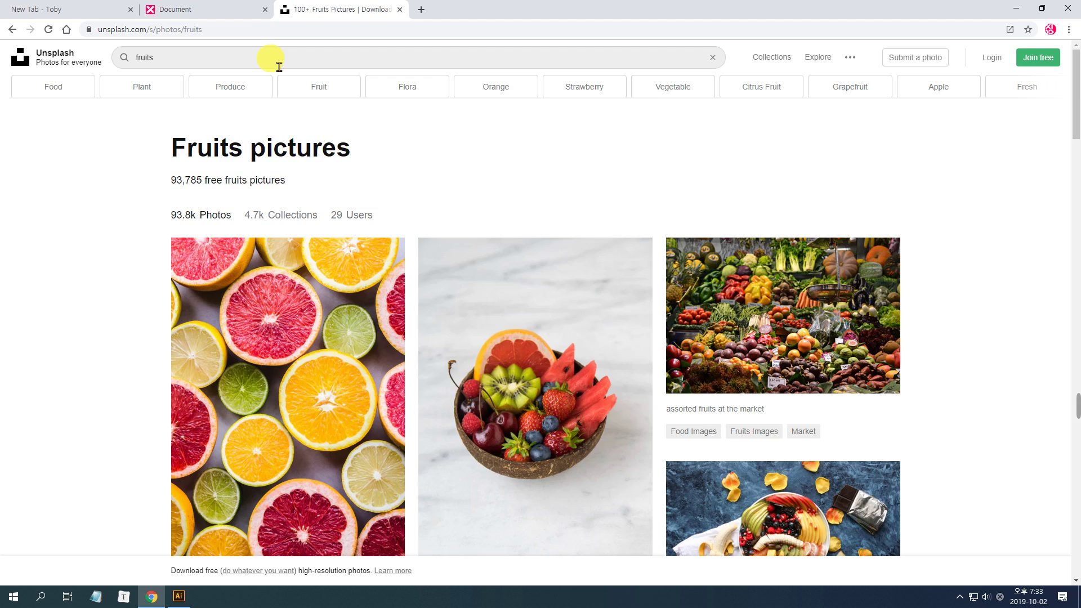
# Find the yellow banana fruits photo in the search results and download it as a JPG to the desktop
pyautogui.scroll(-5, 984, 473)
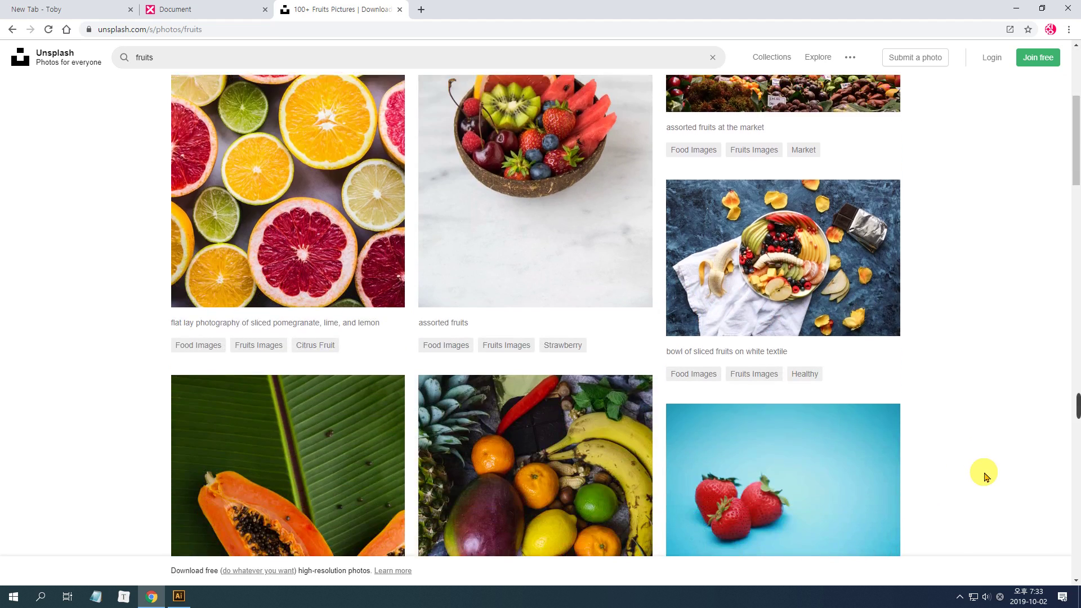
pyautogui.scroll(-3, 984, 476)
pyautogui.scroll(-2, 982, 474)
pyautogui.scroll(-6, 983, 478)
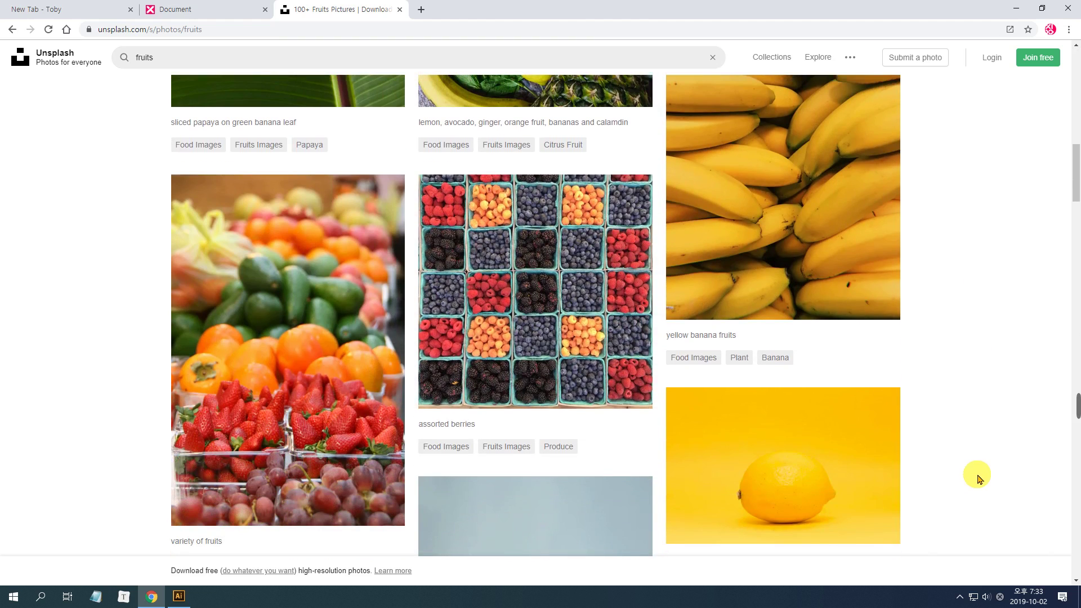
pyautogui.scroll(1, 980, 477)
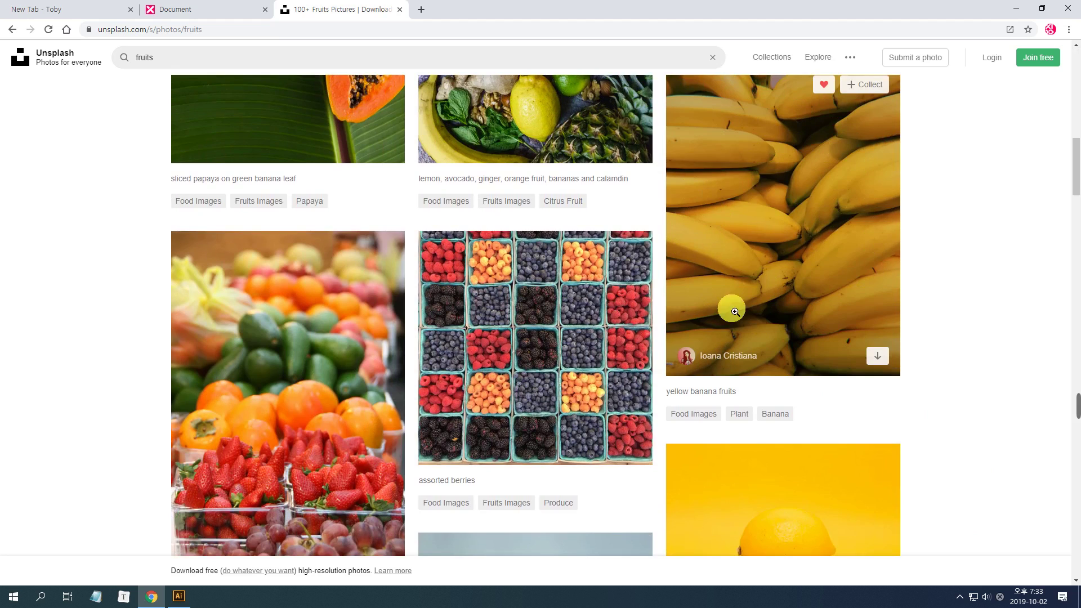
pyautogui.scroll(1, 1038, 394)
pyautogui.scroll(1, 1040, 404)
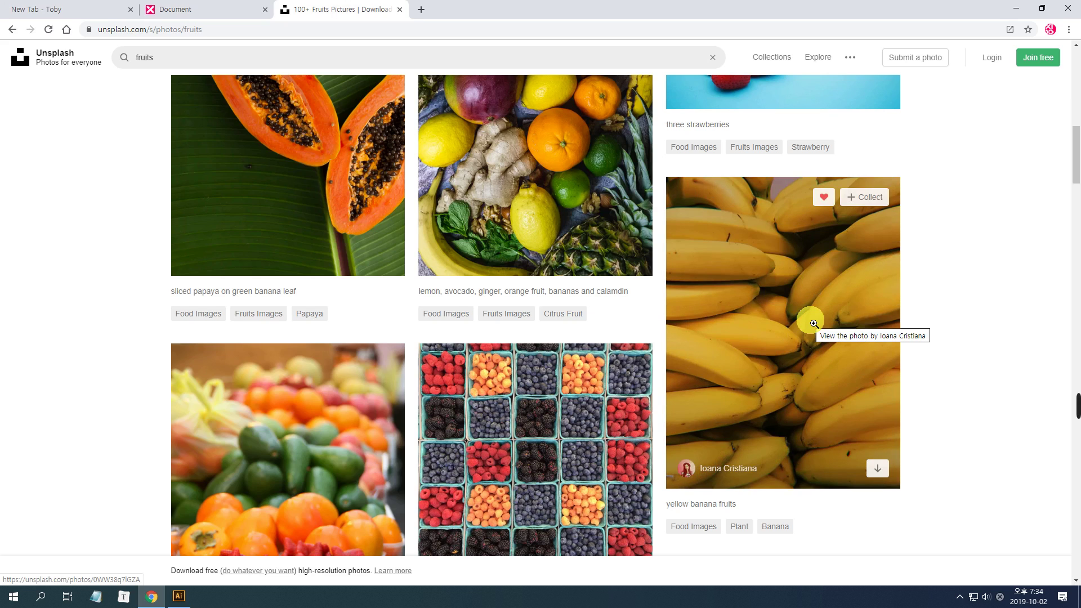
pyautogui.click(811, 321)
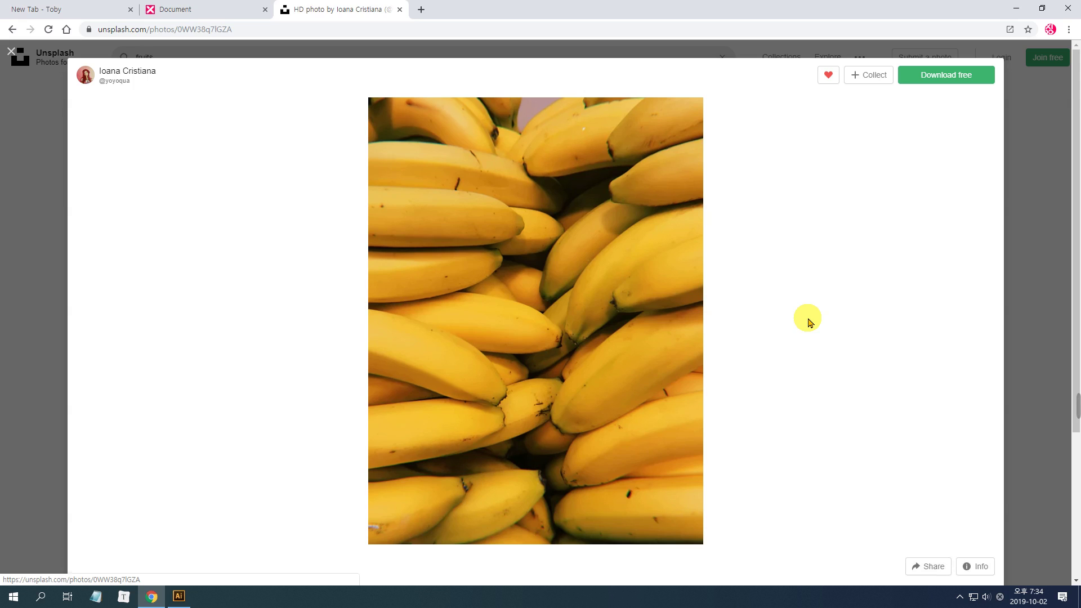
pyautogui.click(933, 79)
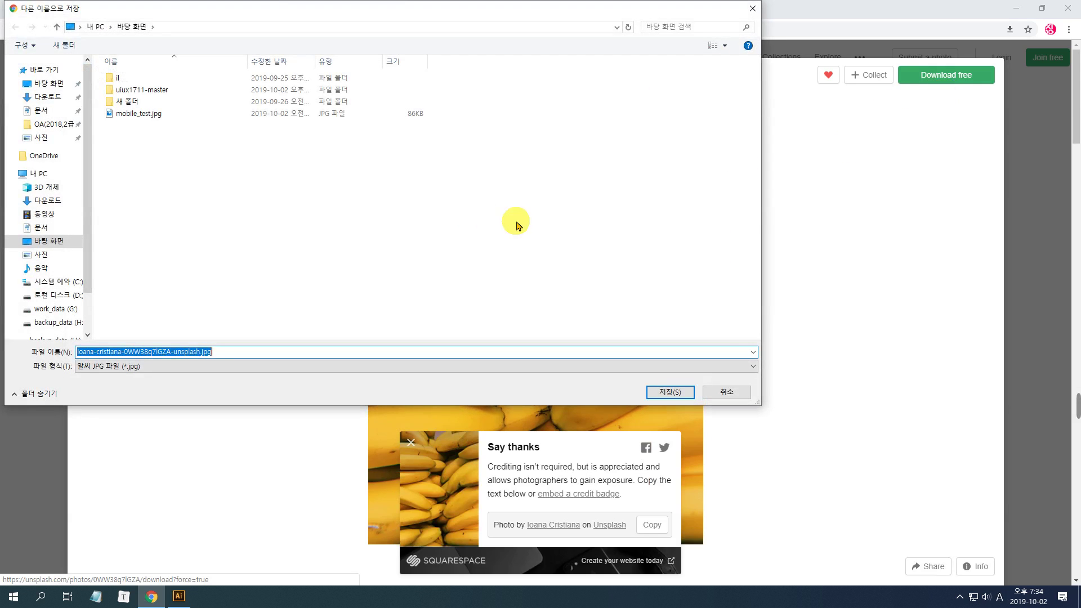
pyautogui.click(684, 393)
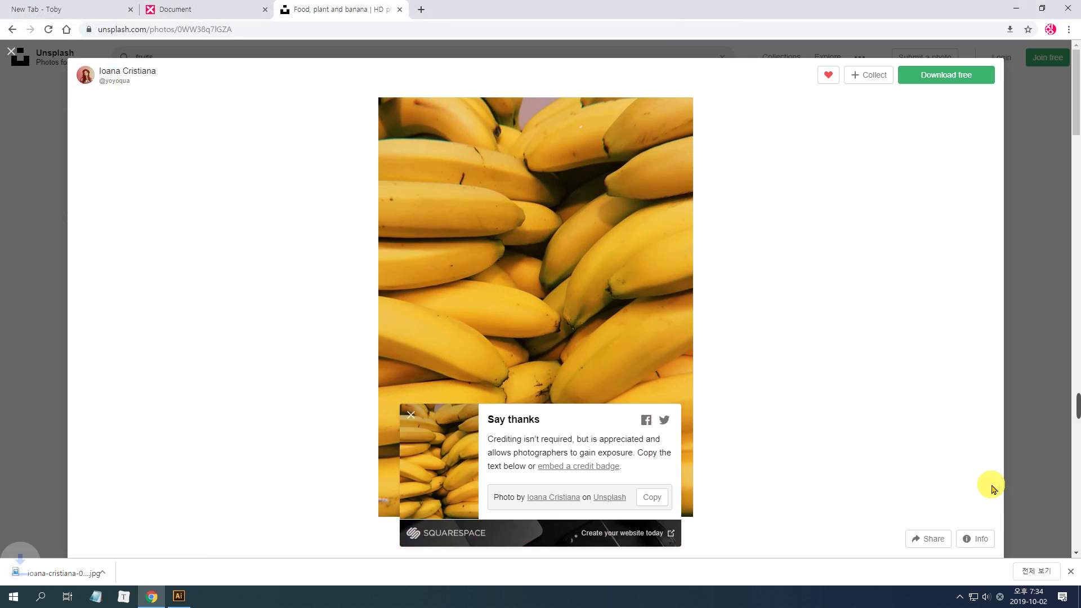
# Open the folder containing the downloaded banana photo and switch to Adobe Illustrator
pyautogui.click(117, 573)
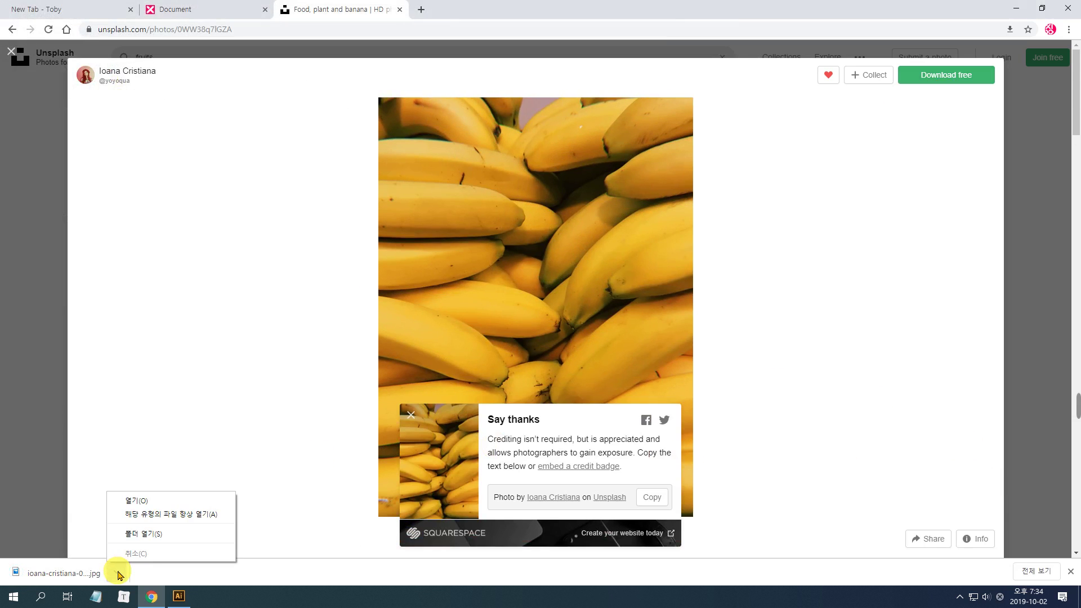
pyautogui.click(164, 541)
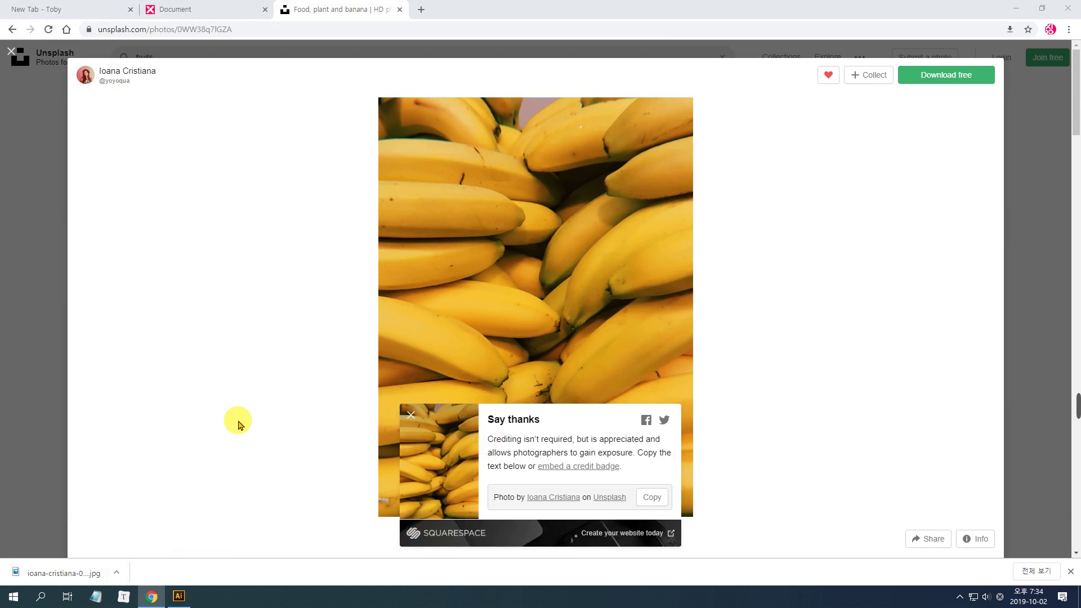
pyautogui.click(1019, 10)
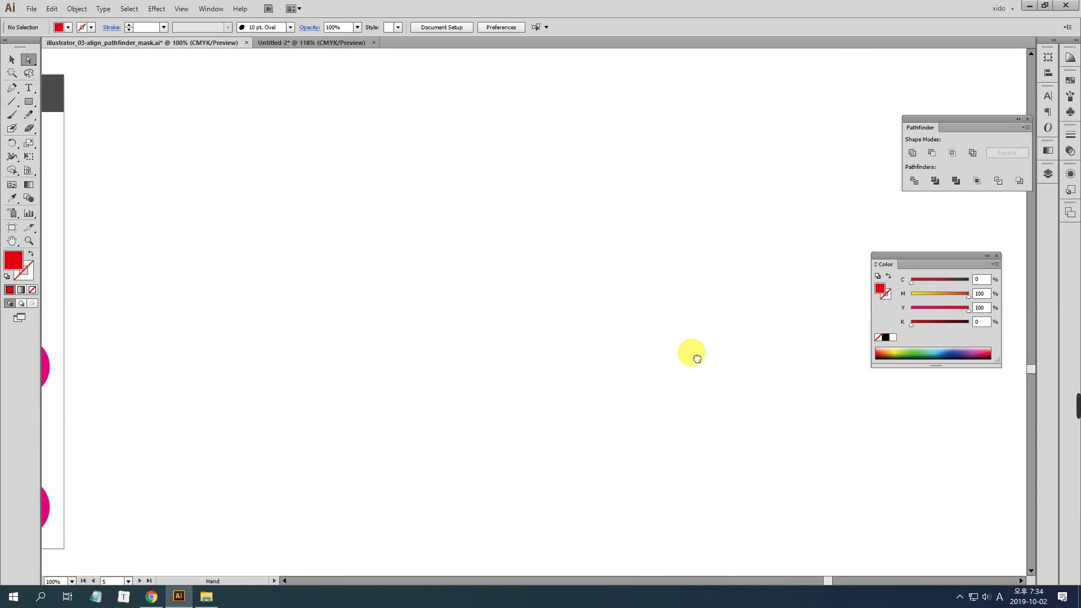
# Open the downloaded banana JPG from the desktop as its own document and select its image
pyautogui.moveTo(692, 355); pyautogui.dragTo(610, 337)
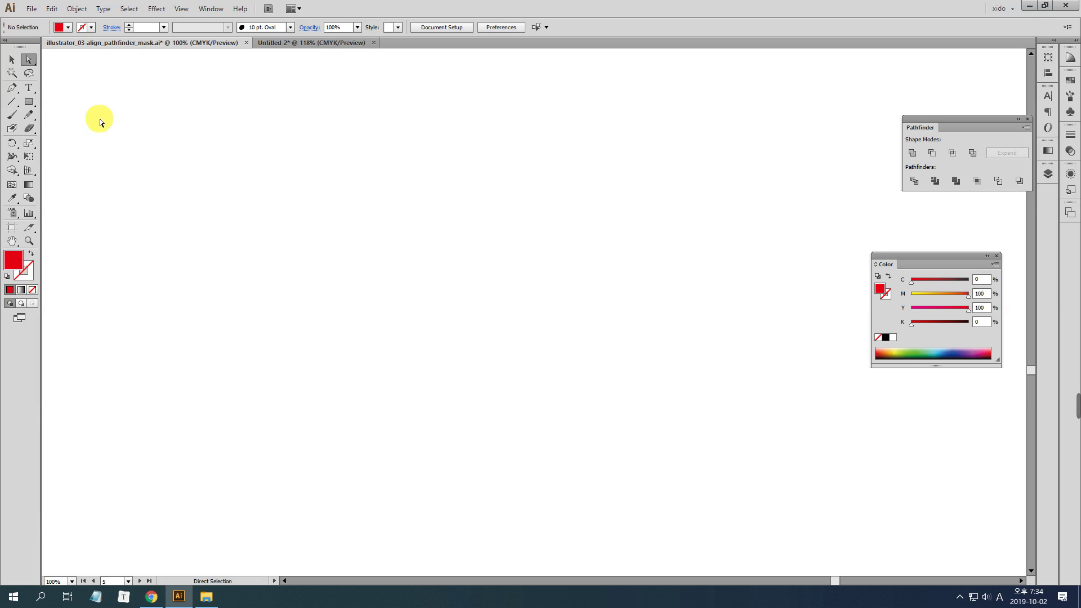
pyautogui.click(32, 9)
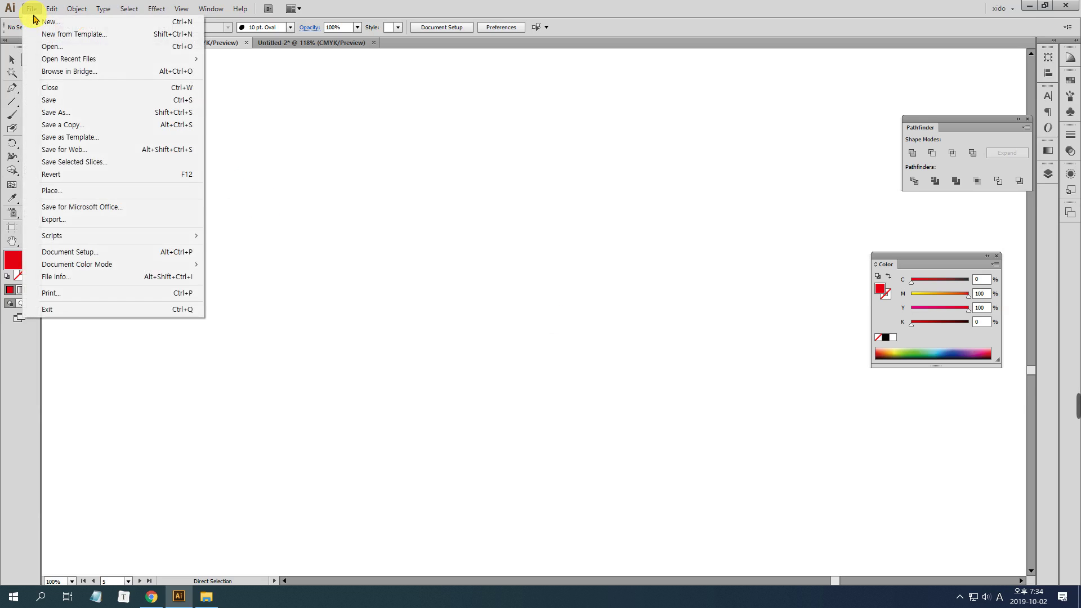
pyautogui.click(62, 52)
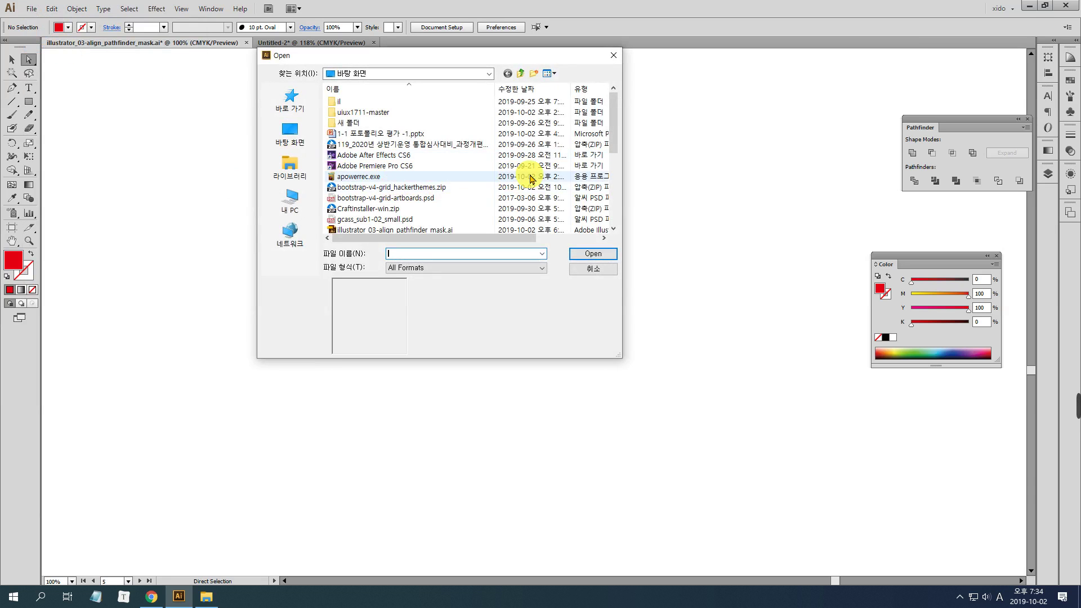
pyautogui.moveTo(613, 101); pyautogui.dragTo(614, 139)
pyautogui.click(361, 176)
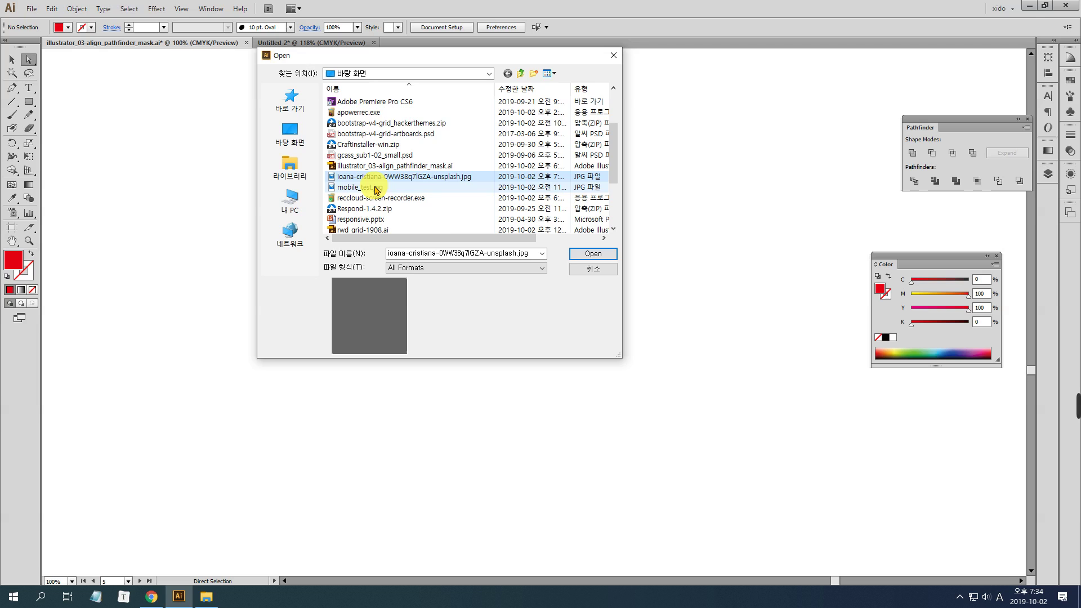
pyautogui.click(584, 257)
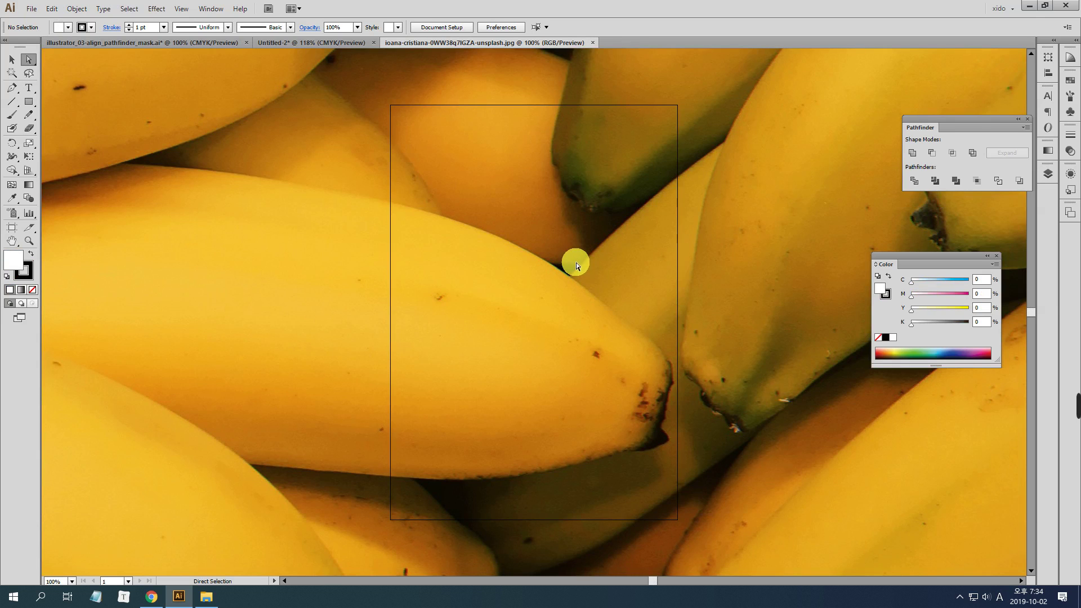
pyautogui.click(576, 261)
pyautogui.hotkey('ctrl', '-')
pyautogui.hotkey('ctrl', '-')
pyautogui.hotkey('ctrl', '-')
pyautogui.hotkey('ctrl', '-')
pyautogui.hotkey('ctrl', '-')
pyautogui.hotkey('ctrl', '-')
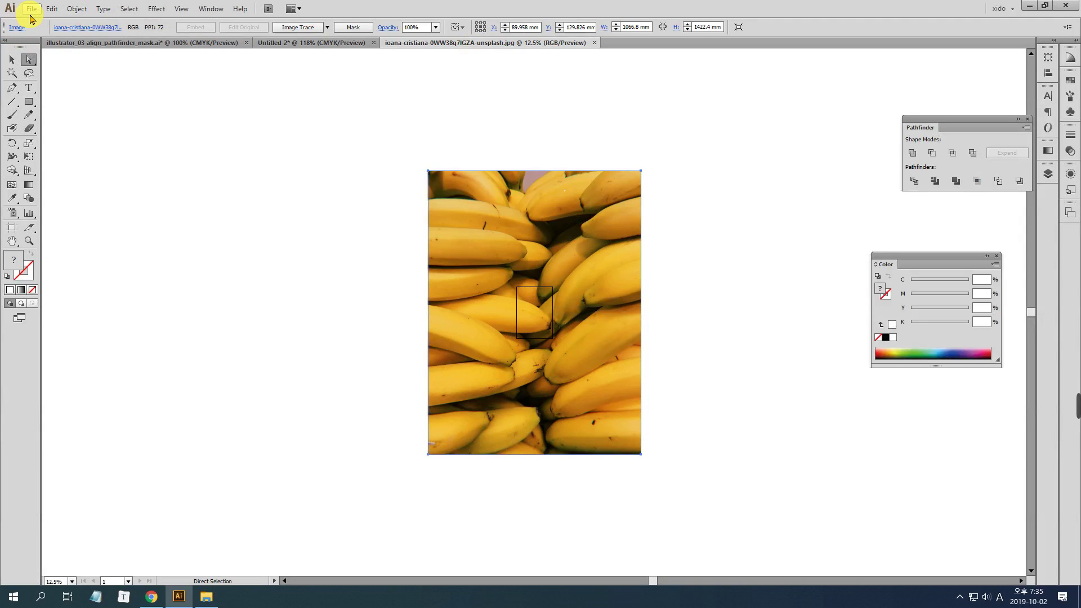
# Save the banana document to the desktop as io.ai in Adobe Illustrator format, accepting the Illustrator CS6 options
pyautogui.click(31, 9)
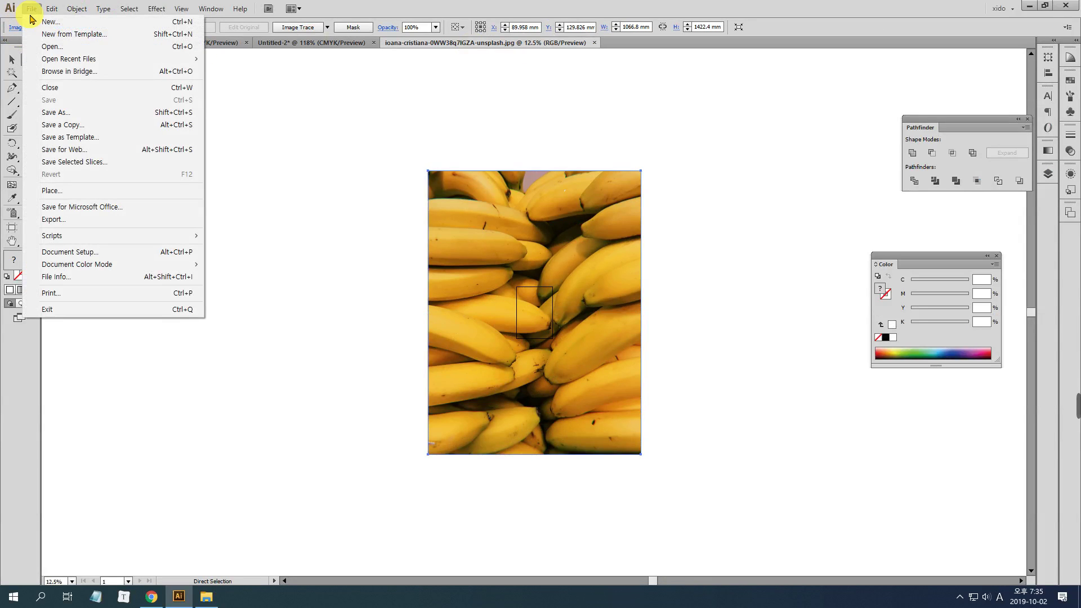
pyautogui.click(88, 114)
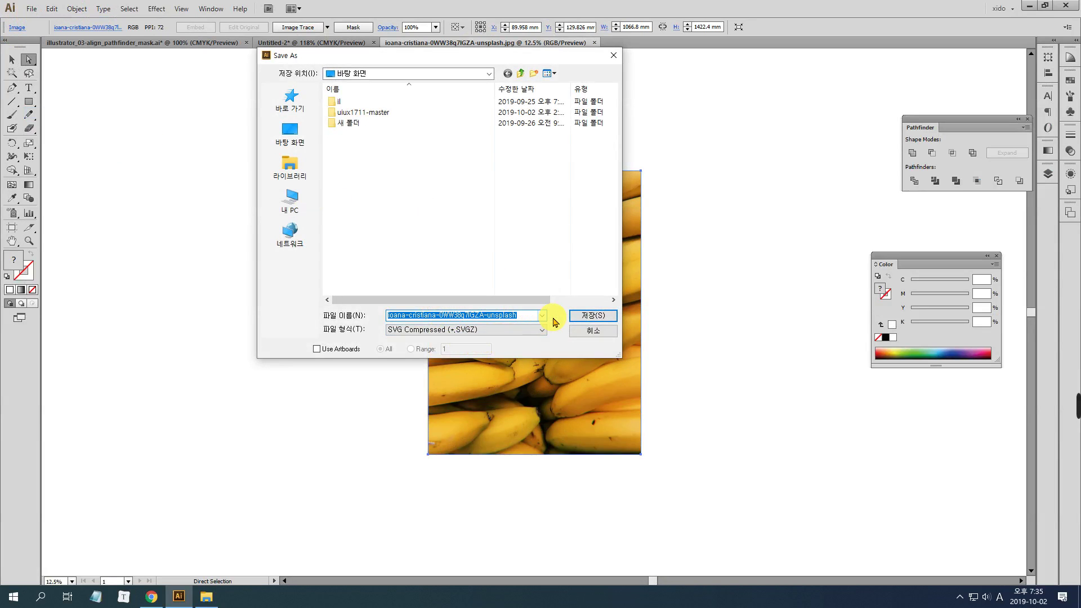
pyautogui.write('io')
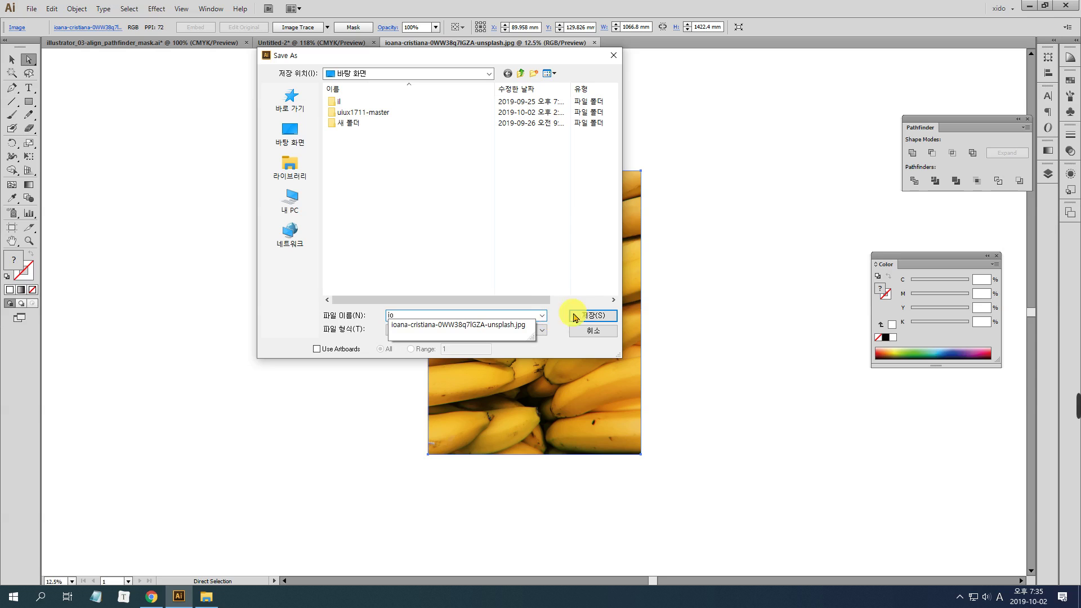
pyautogui.click(485, 330)
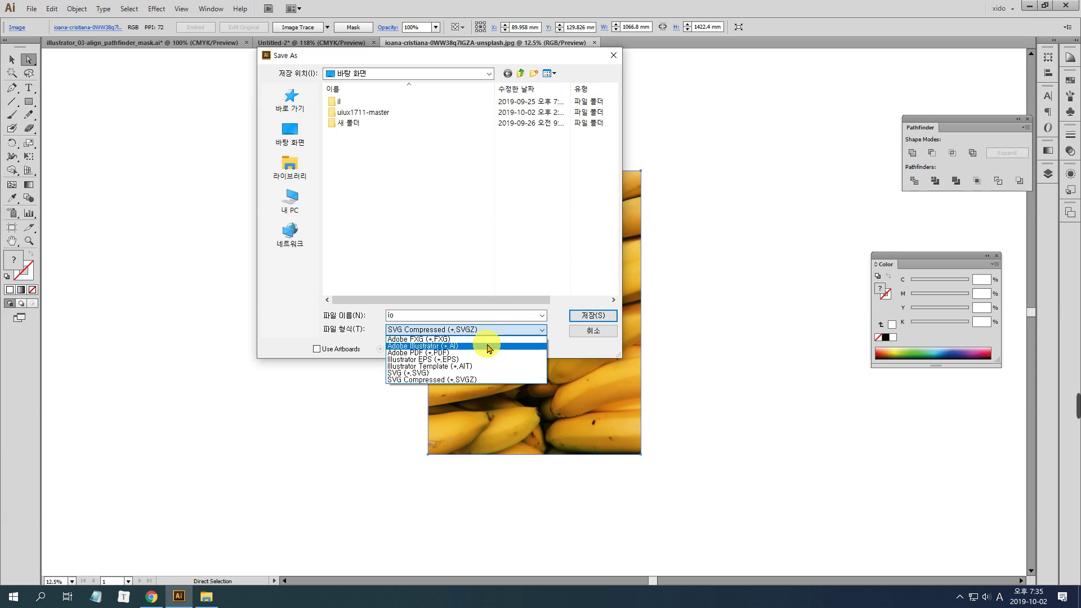
pyautogui.click(488, 347)
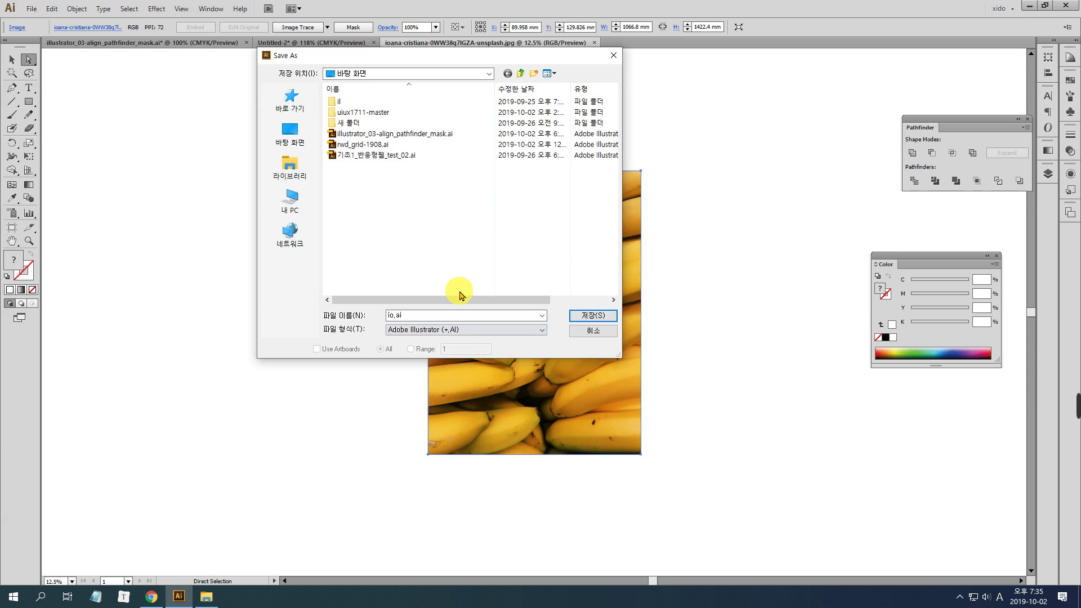
pyautogui.click(596, 319)
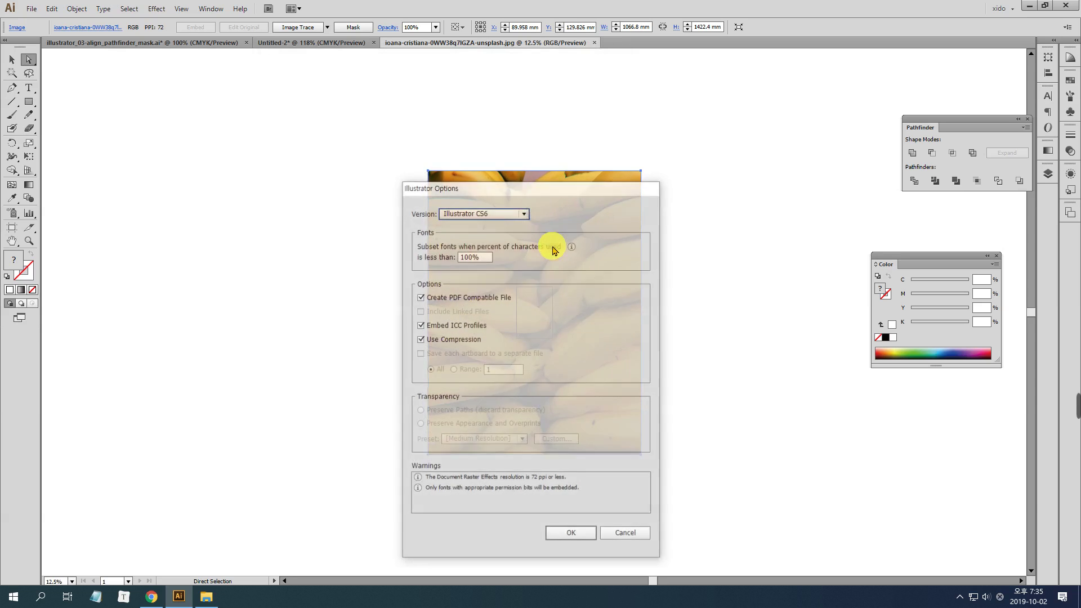
pyautogui.moveTo(548, 188); pyautogui.dragTo(331, 78)
pyautogui.click(363, 425)
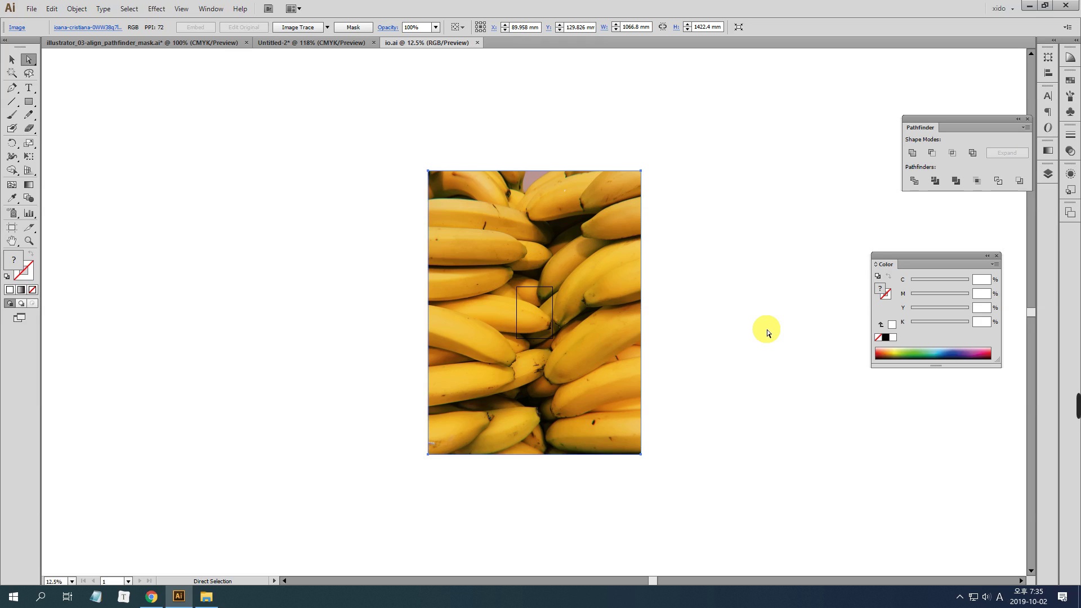
# Place the downloaded banana JPG from the desktop into io.ai as a linked image
pyautogui.click(748, 295)
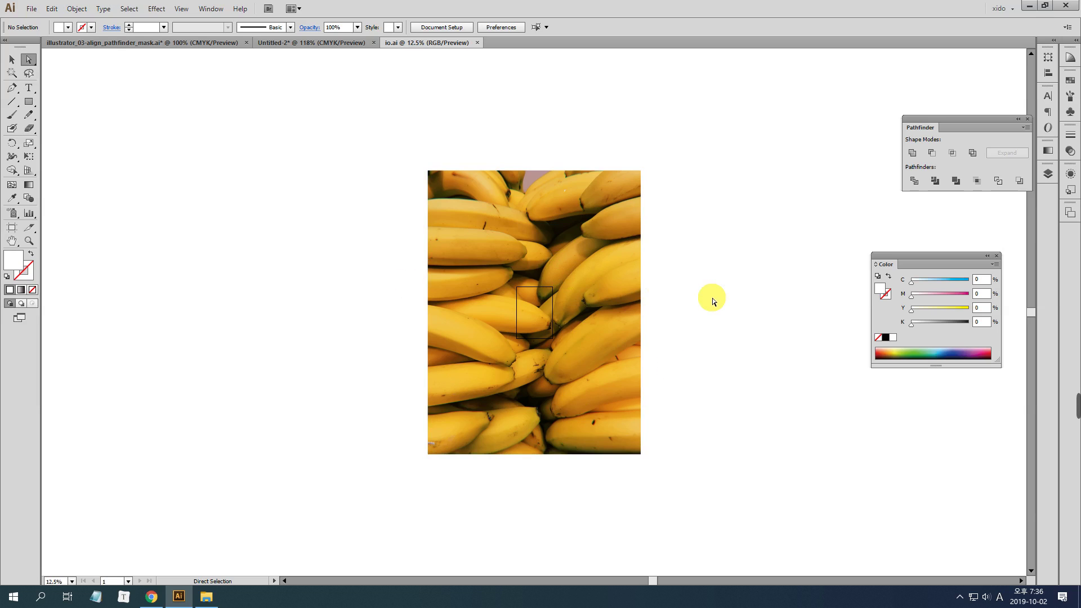
pyautogui.click(34, 10)
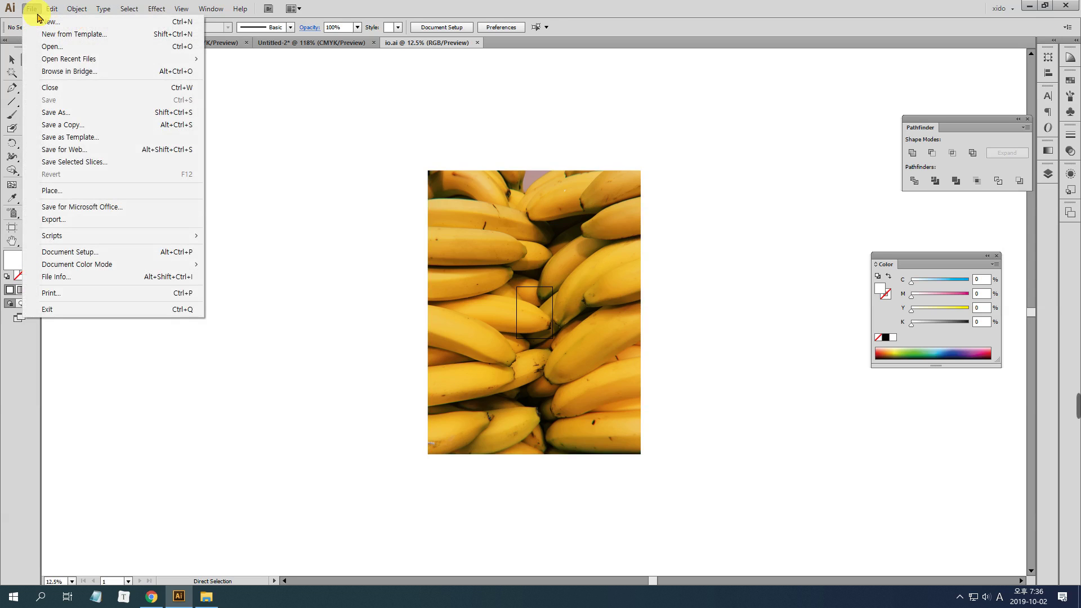
pyautogui.click(56, 192)
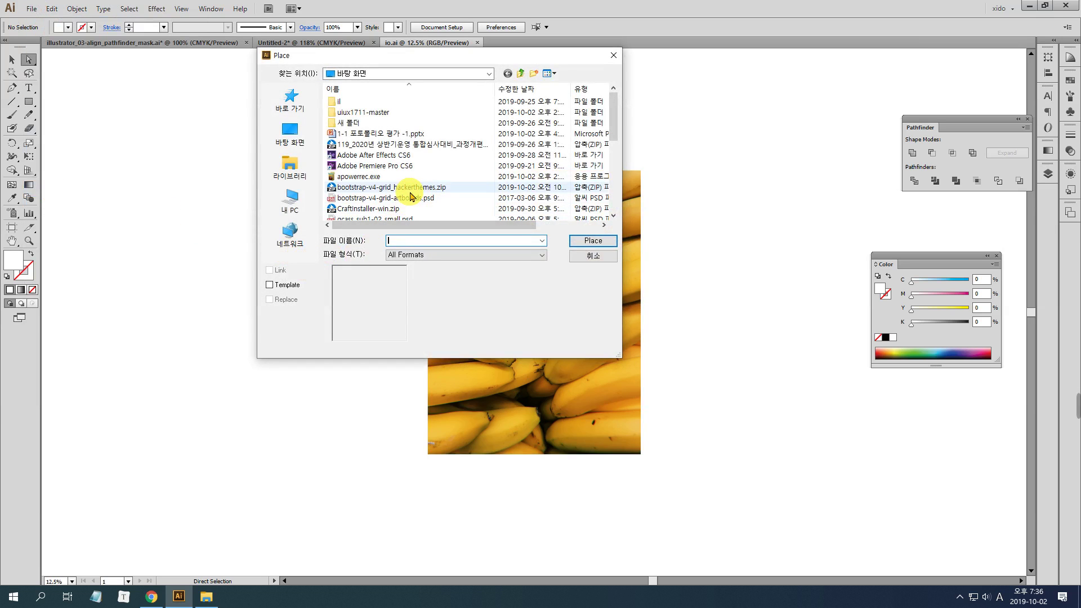
pyautogui.scroll(-2, 415, 190)
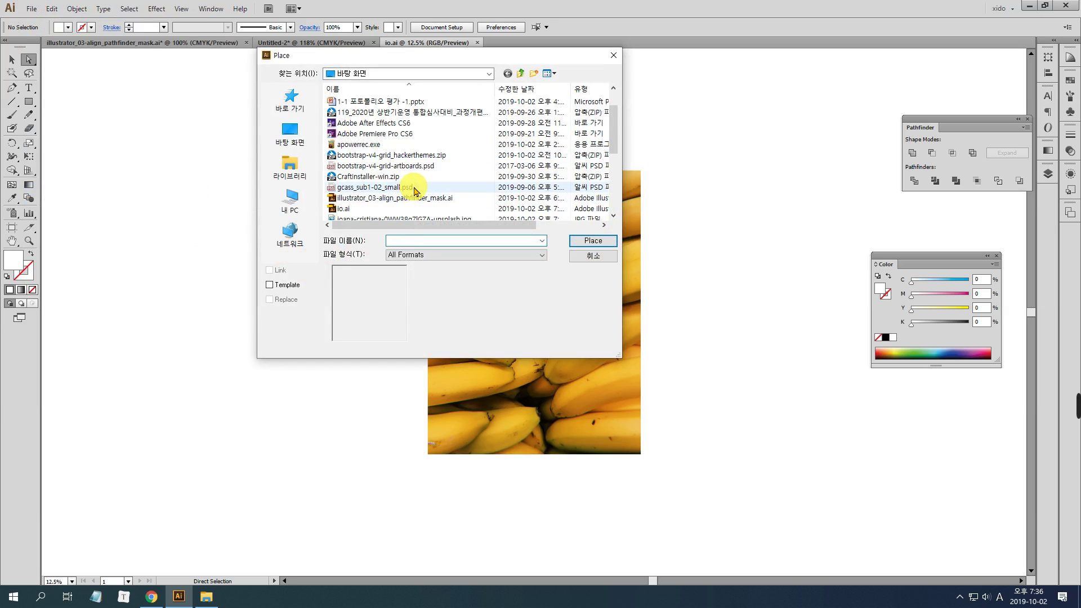
pyautogui.click(413, 189)
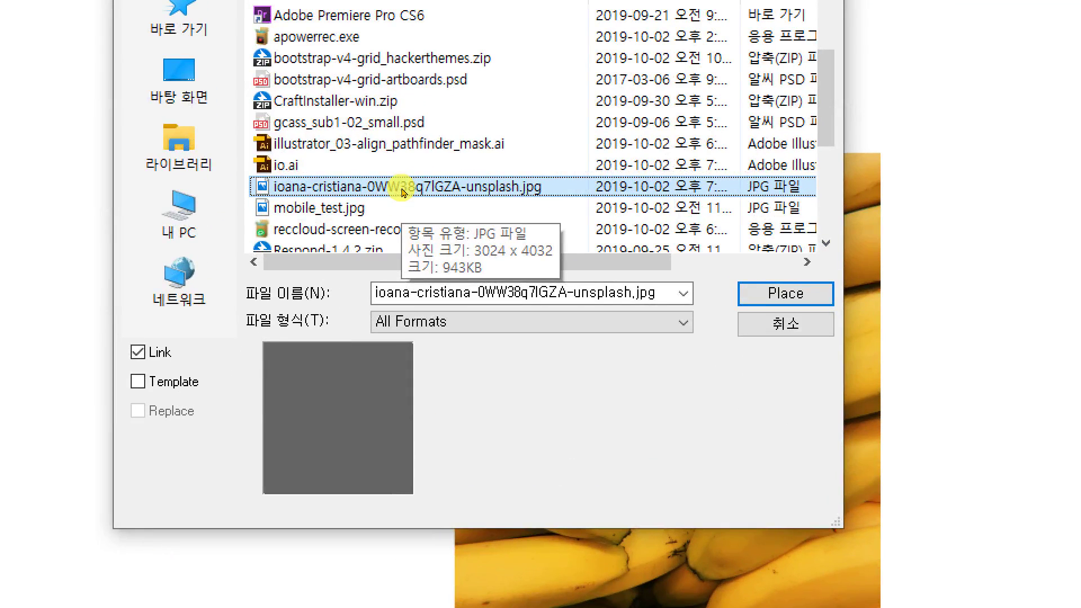
pyautogui.click(172, 356)
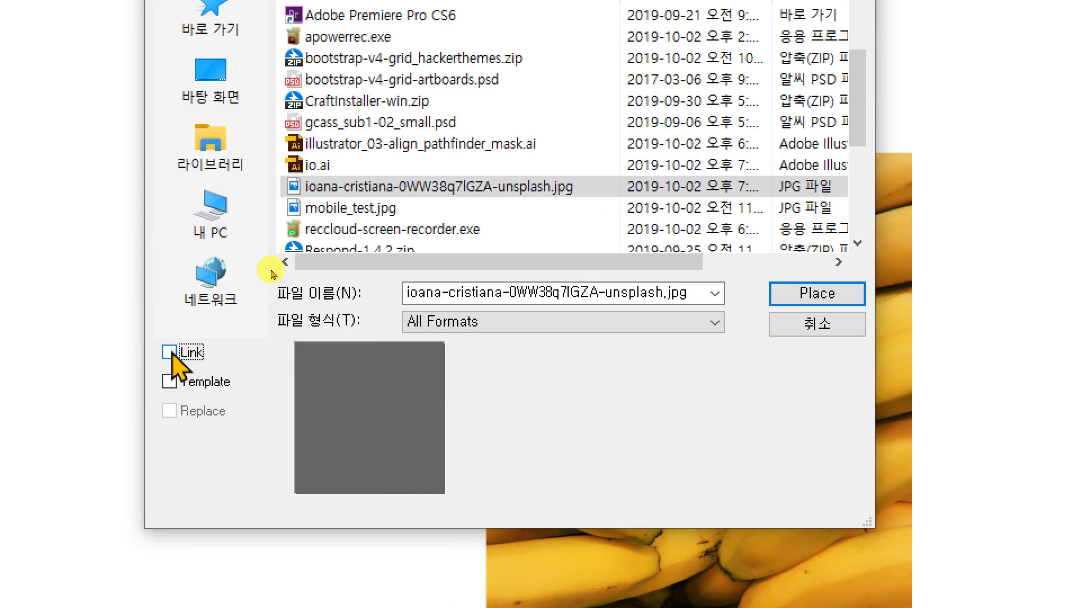
pyautogui.click(172, 354)
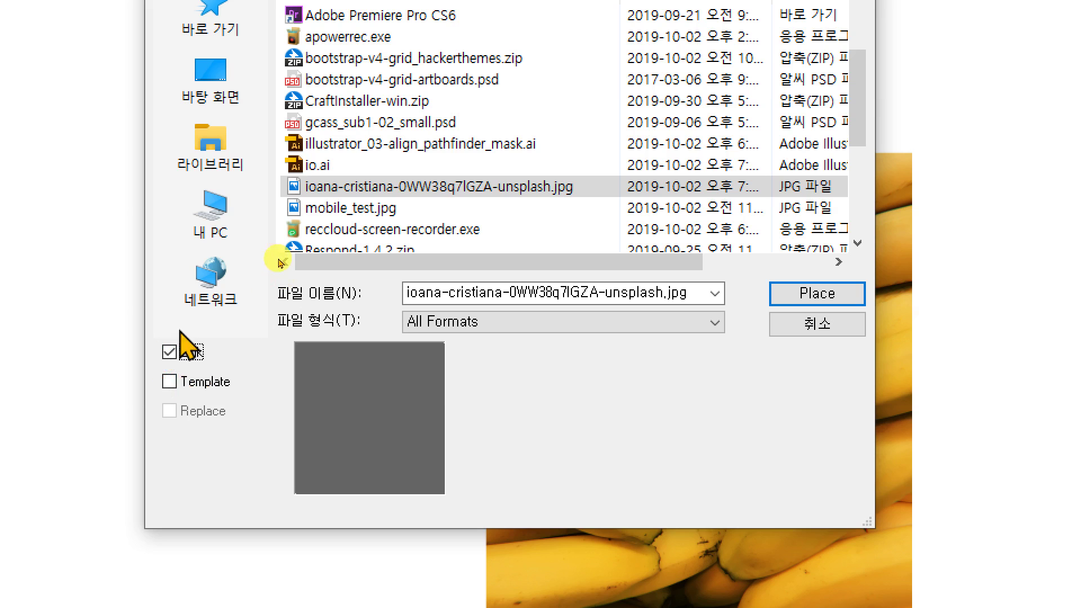
pyautogui.click(810, 295)
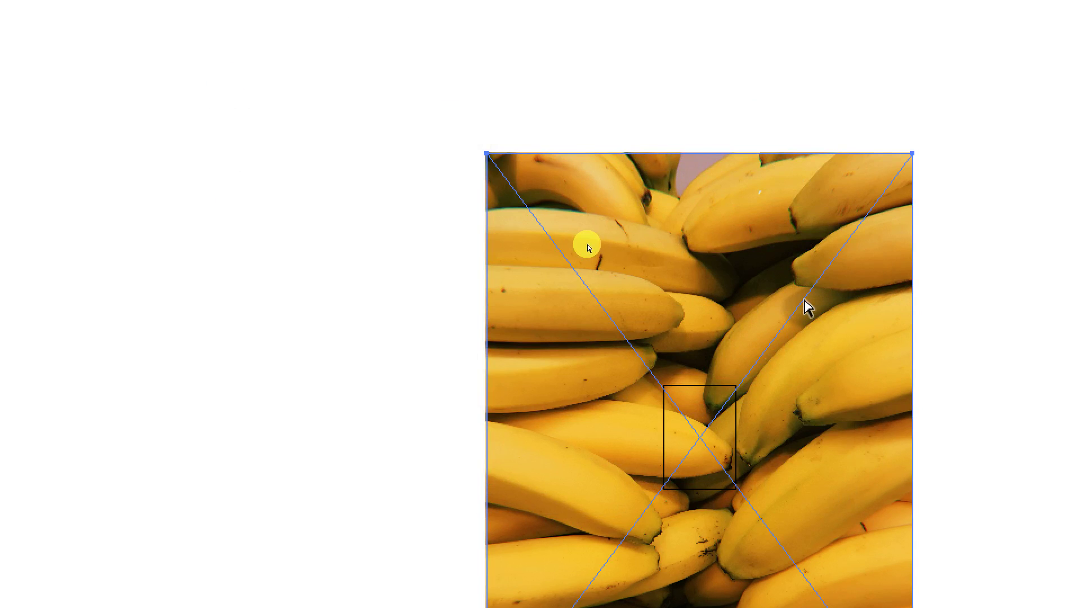
pyautogui.hotkey('ctrl', '4')
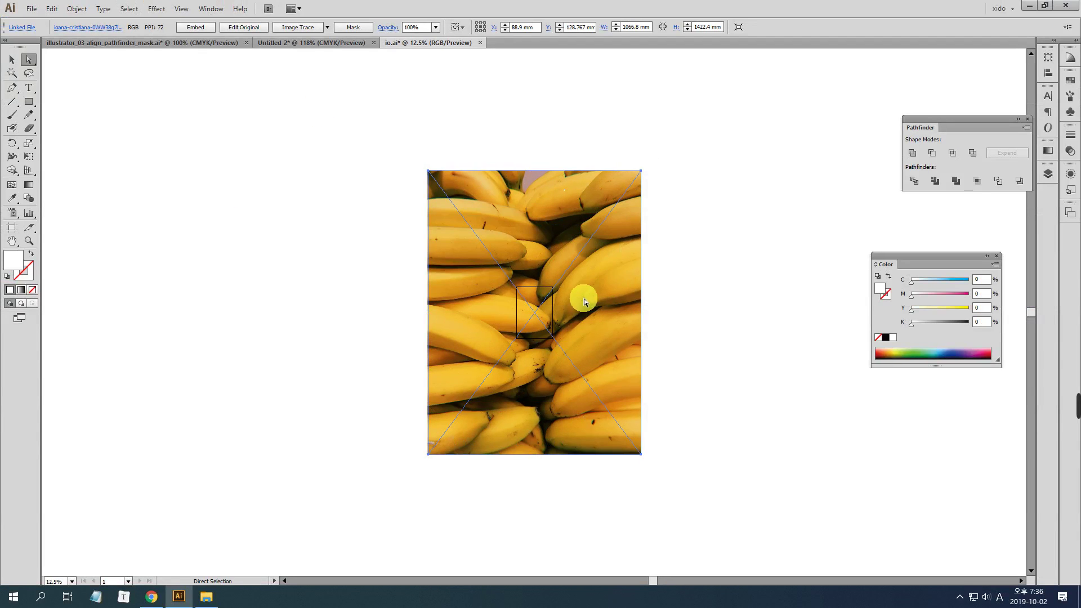
# Move the linked banana image beside the embedded one on its right, deselect it and switch to outline view
pyautogui.moveTo(579, 304); pyautogui.dragTo(349, 296)
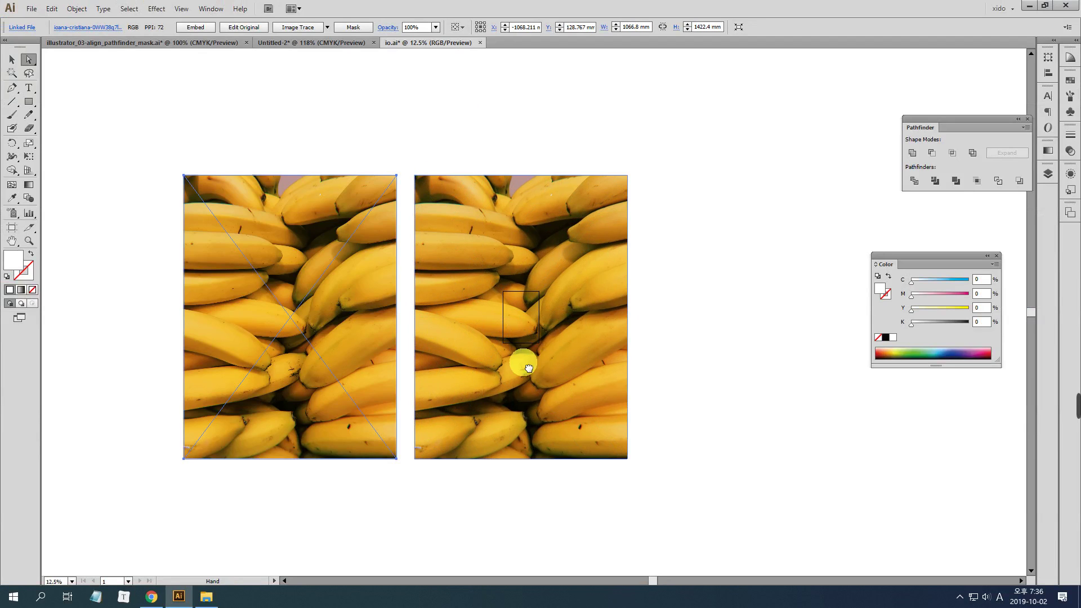
pyautogui.moveTo(278, 326); pyautogui.dragTo(703, 353)
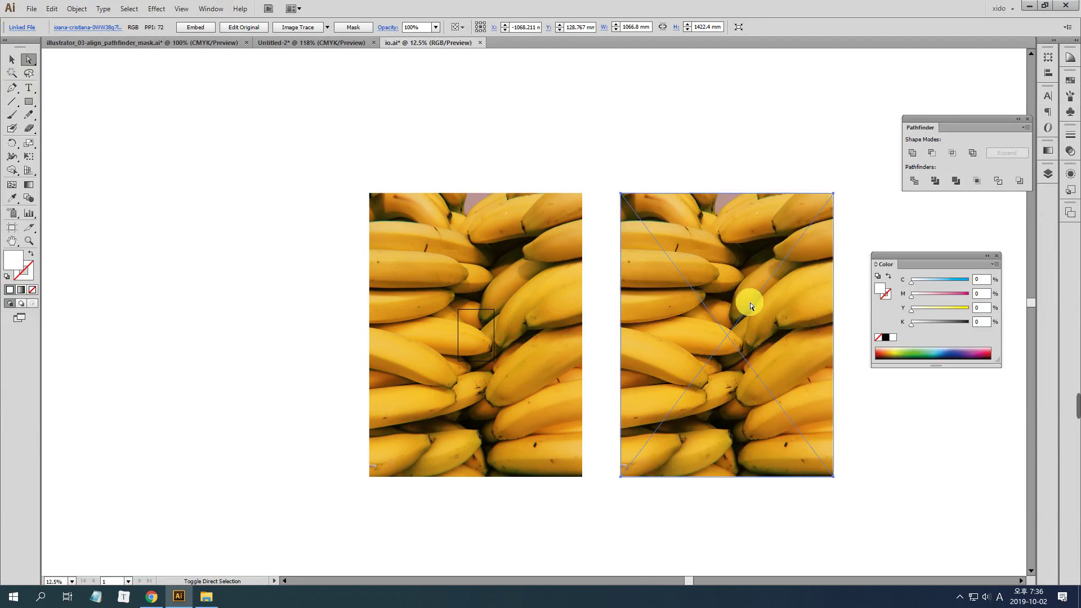
pyautogui.moveTo(623, 321); pyautogui.dragTo(493, 315)
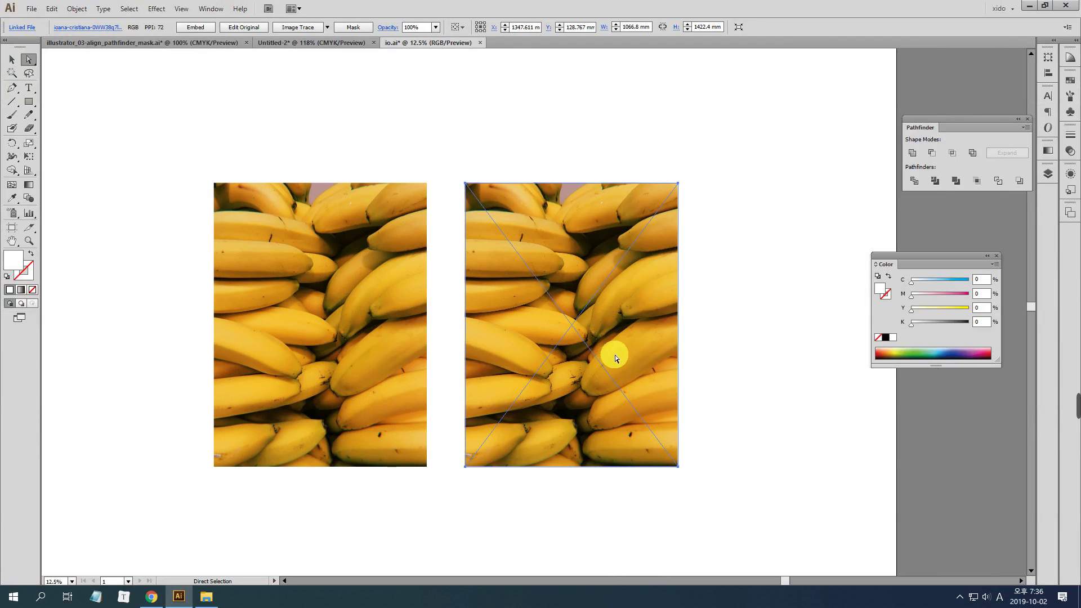
pyautogui.click(789, 460)
pyautogui.hotkey('ctrl', 'y')
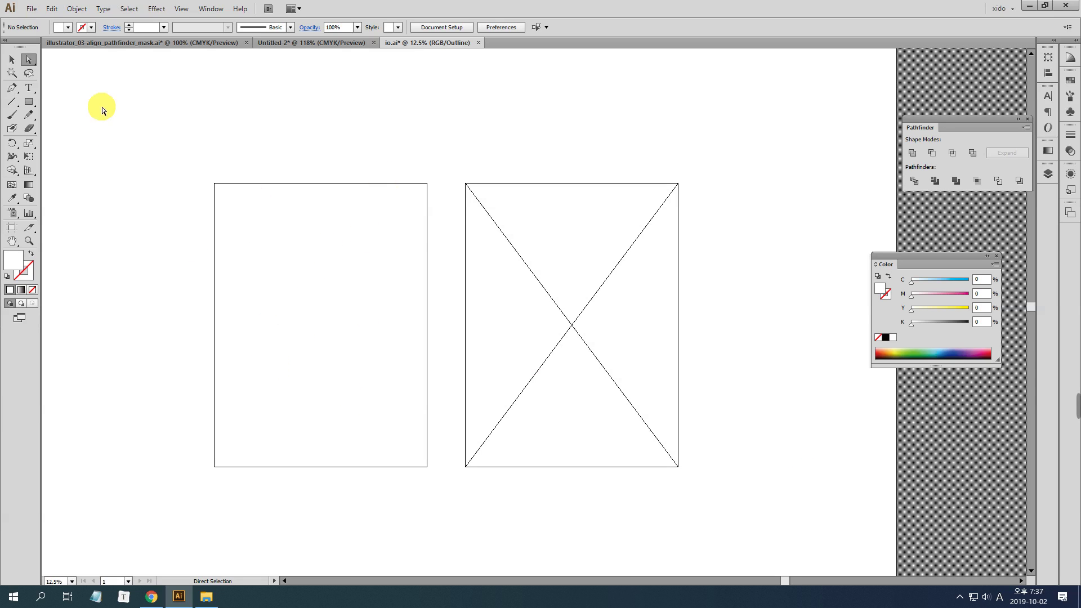
pyautogui.click(31, 9)
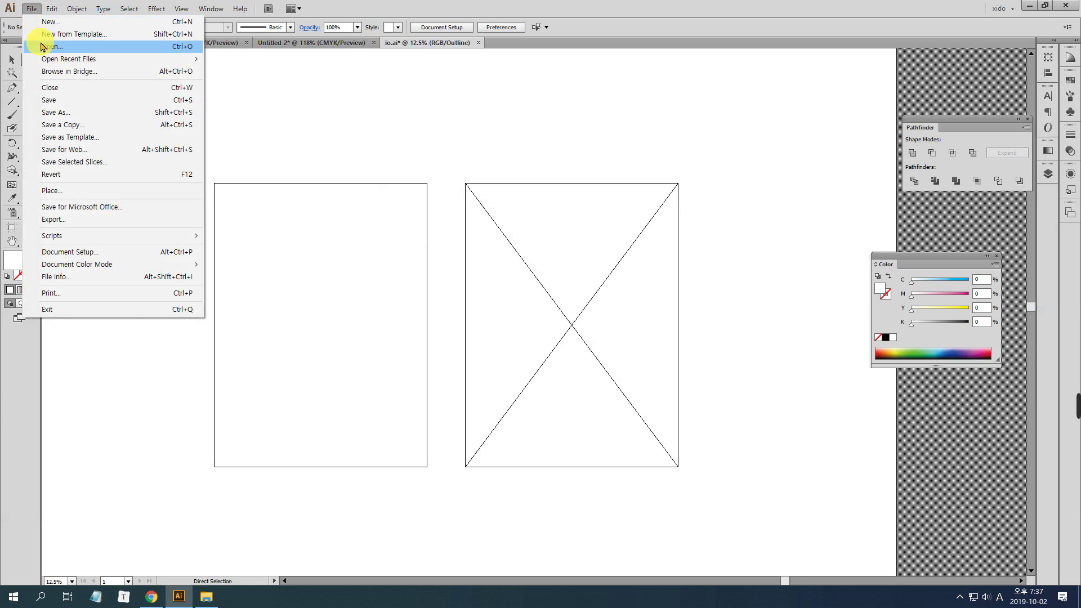
pyautogui.press('Escape')
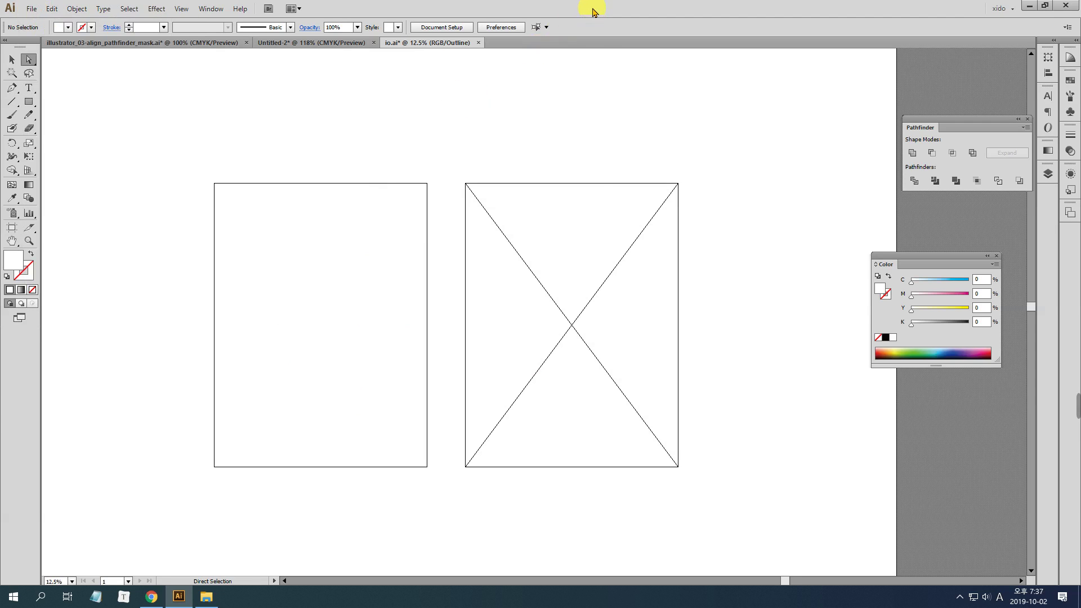
pyautogui.click(36, 13)
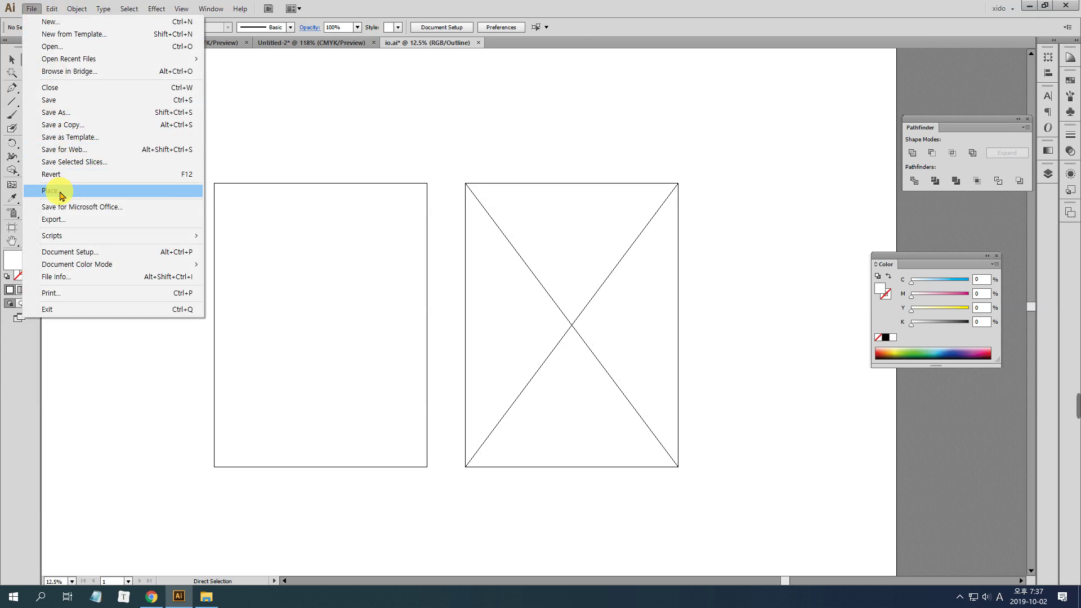
pyautogui.click(556, 243)
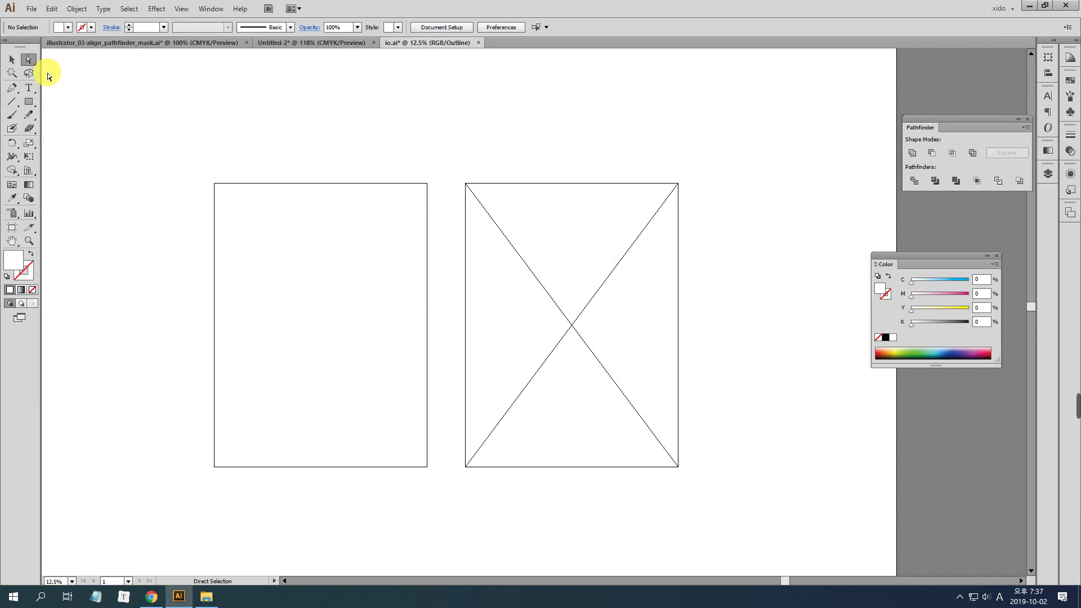
# Add the text "open" centred above the left image and scale it up to about 302 pt
pyautogui.click(29, 88)
pyautogui.click(213, 160)
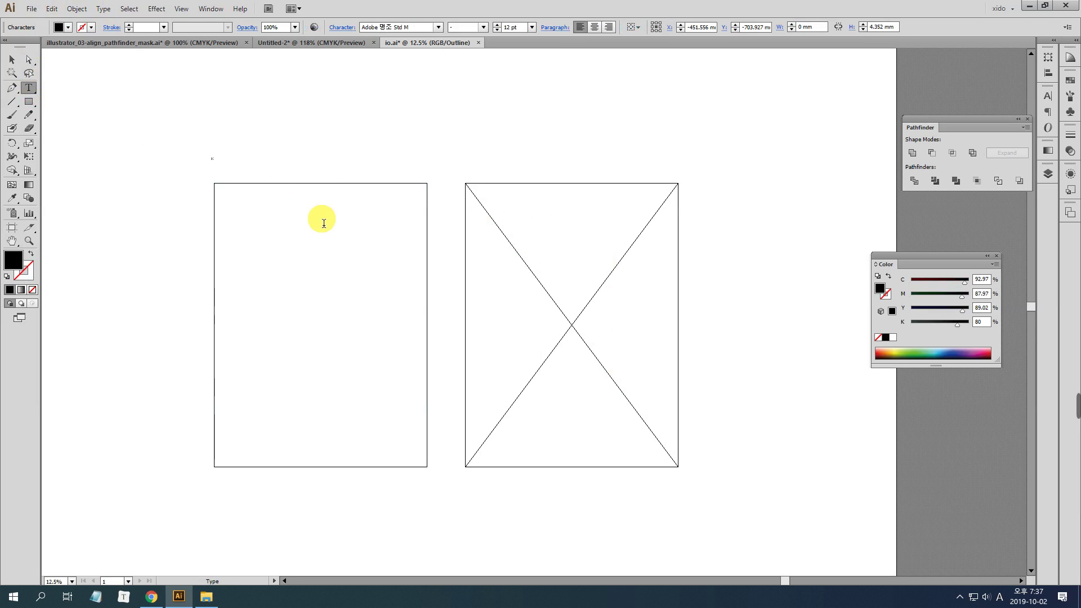
pyautogui.write('dddd')
pyautogui.press('Escape')
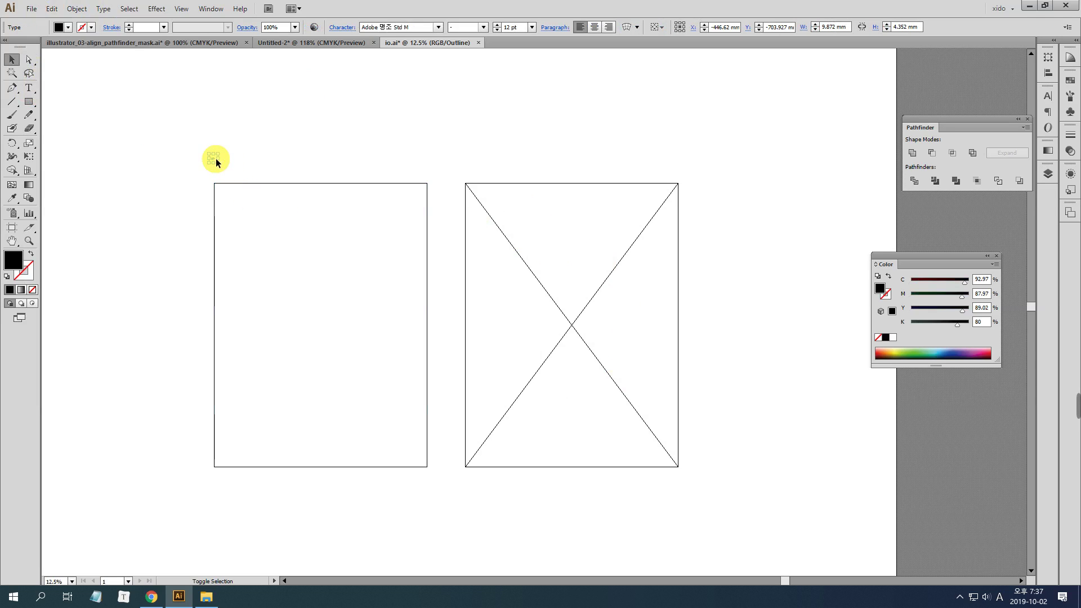
pyautogui.moveTo(218, 159); pyautogui.dragTo(434, 166)
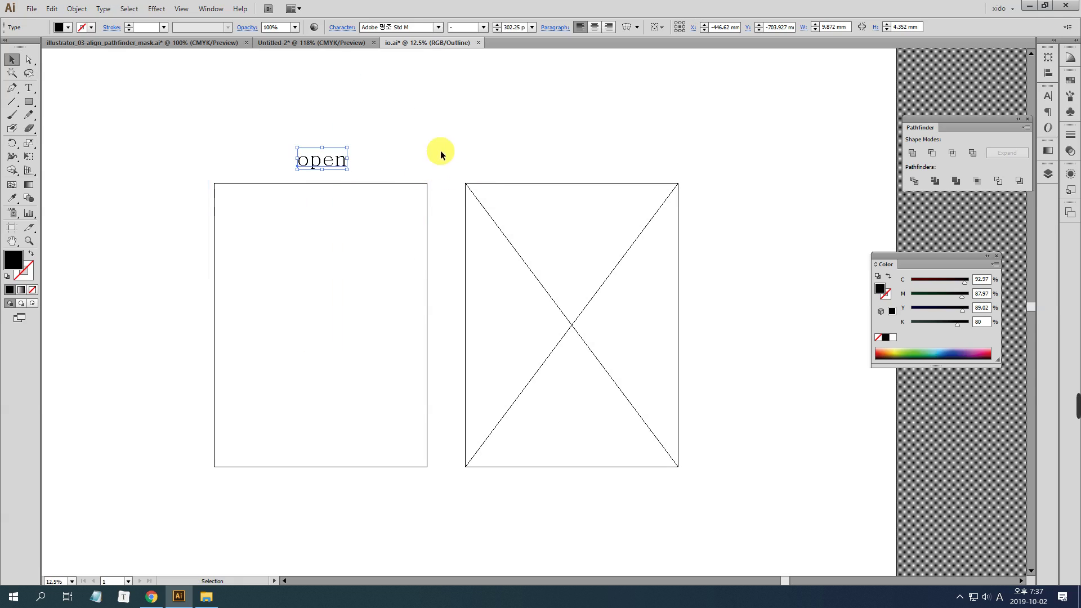
pyautogui.click(450, 145)
# Copy the "open" label above the right image and change its text to "place"
pyautogui.moveTo(302, 159); pyautogui.dragTo(567, 185)
pyautogui.doubleClick(574, 165)
pyautogui.write('place')
pyautogui.press('Escape')
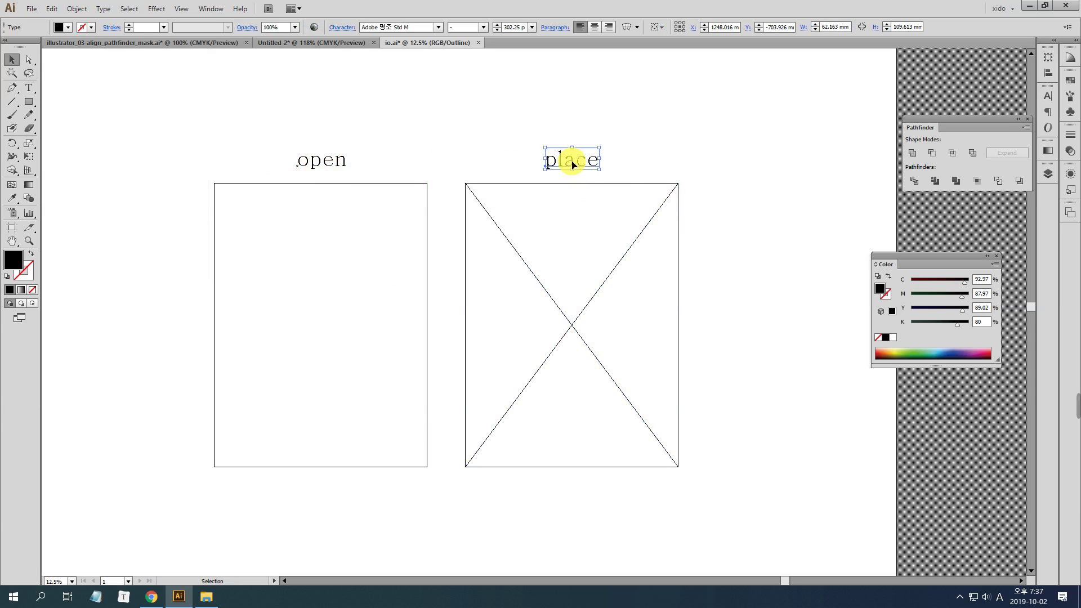
pyautogui.click(754, 160)
# Copy the "open" label into the left image frame, retype it as "ai내부에 첨부된 이미지" and scale it down to about 247 pt
pyautogui.moveTo(334, 163); pyautogui.dragTo(268, 209)
pyautogui.doubleClick(266, 207)
pyautogui.write('ai')
pyautogui.press('Hangul')
pyautogui.write('내붕에 ')
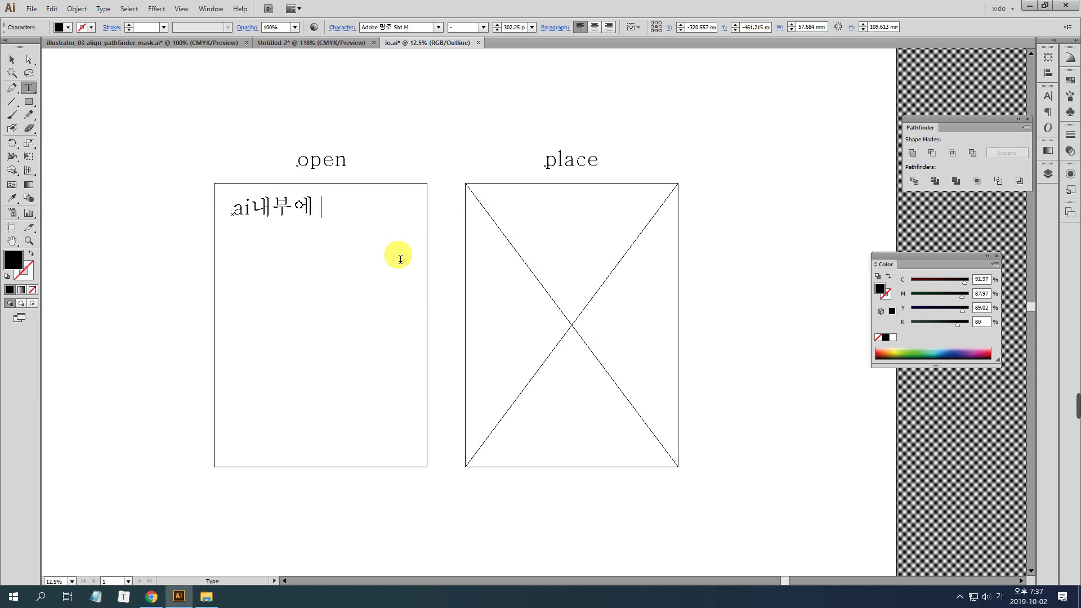
pyautogui.write('첨분된 이미지')
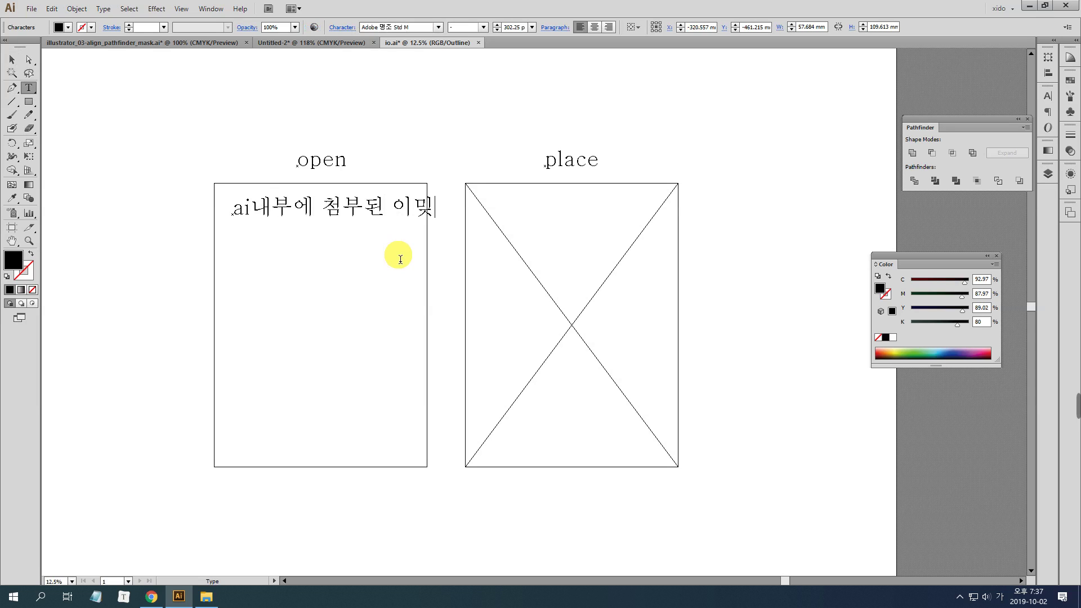
pyautogui.press('Escape')
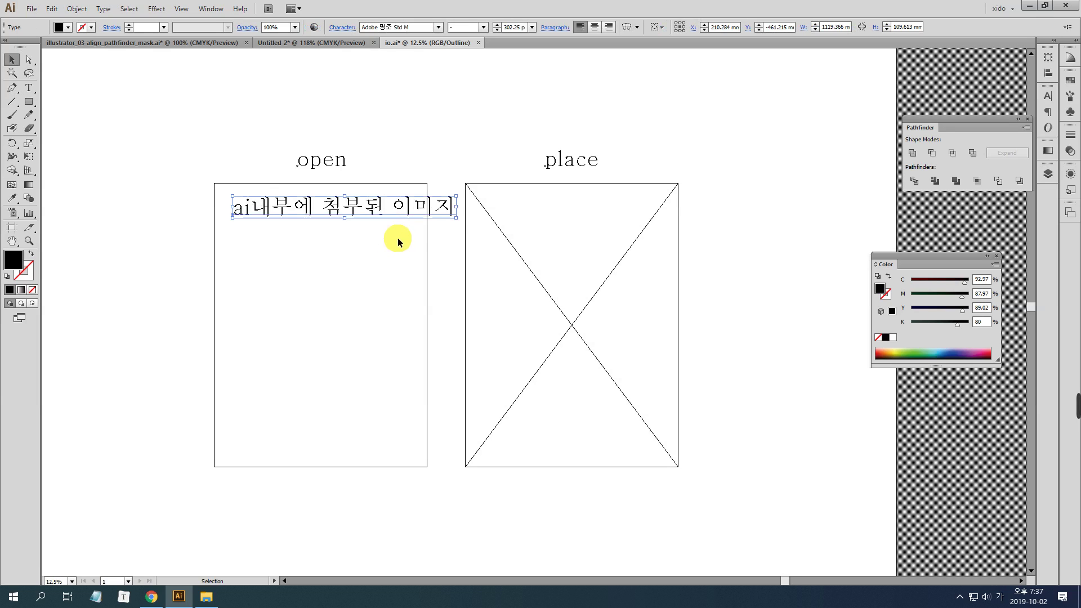
pyautogui.moveTo(461, 211); pyautogui.dragTo(415, 208)
# Put the caption below the left image and a copy below the right one, rewording the copy as "ai내부에 링크된 이미지"
pyautogui.moveTo(330, 215); pyautogui.dragTo(563, 456)
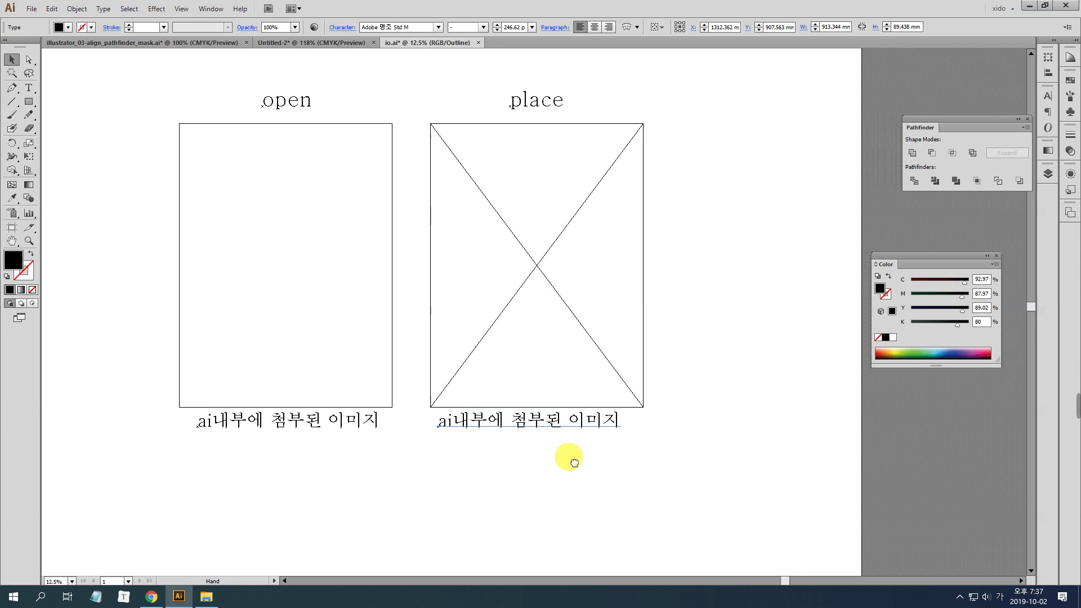
pyautogui.doubleClick(490, 424)
pyautogui.doubleClick(467, 419)
pyautogui.moveTo(536, 420); pyautogui.dragTo(652, 415)
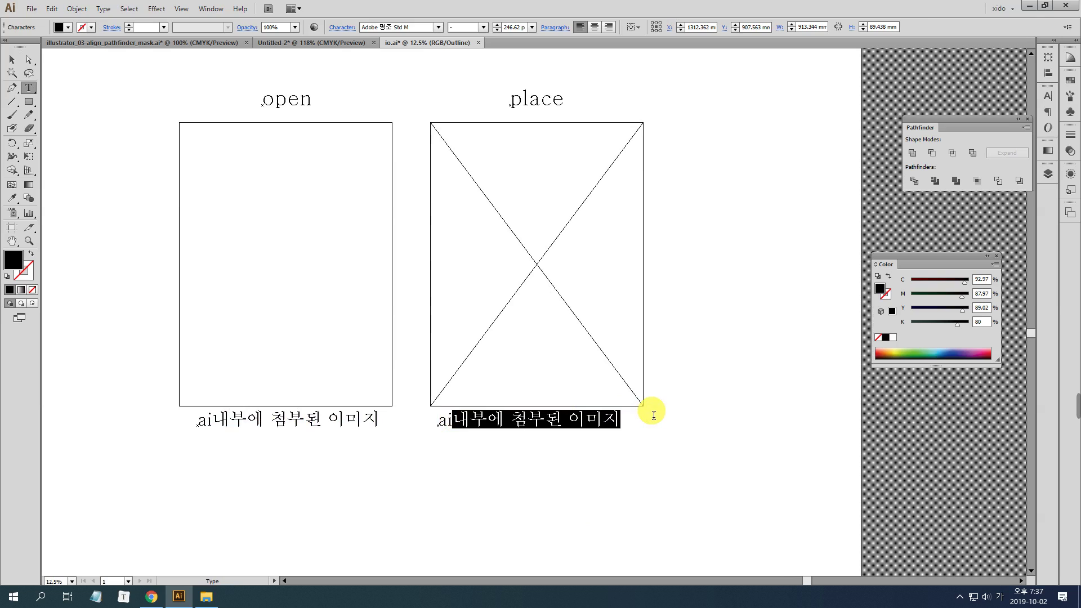
pyautogui.write('내부에 ')
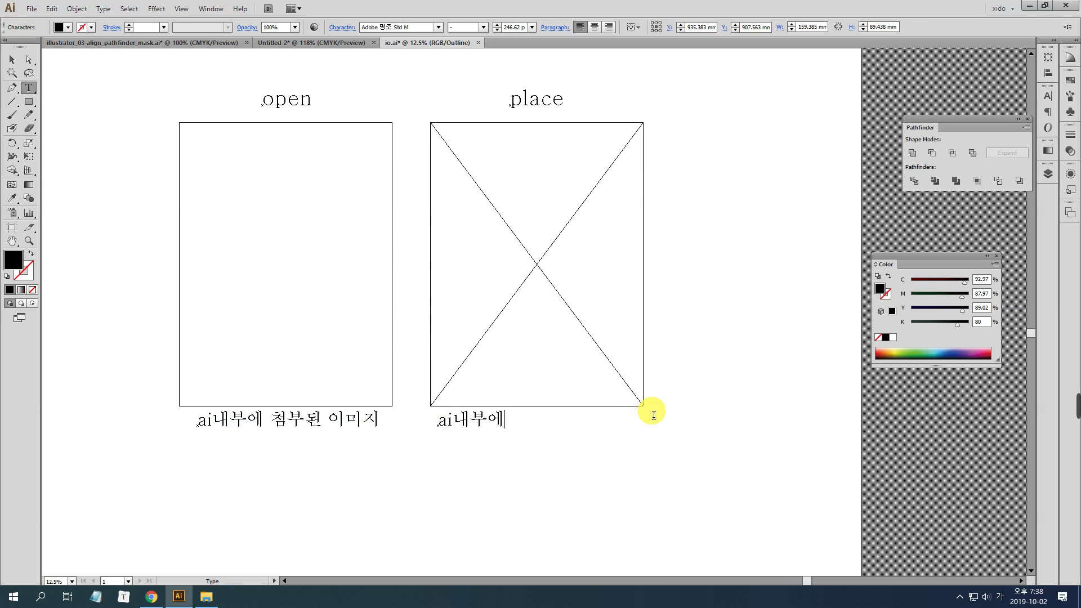
pyautogui.write('링크된 이미지')
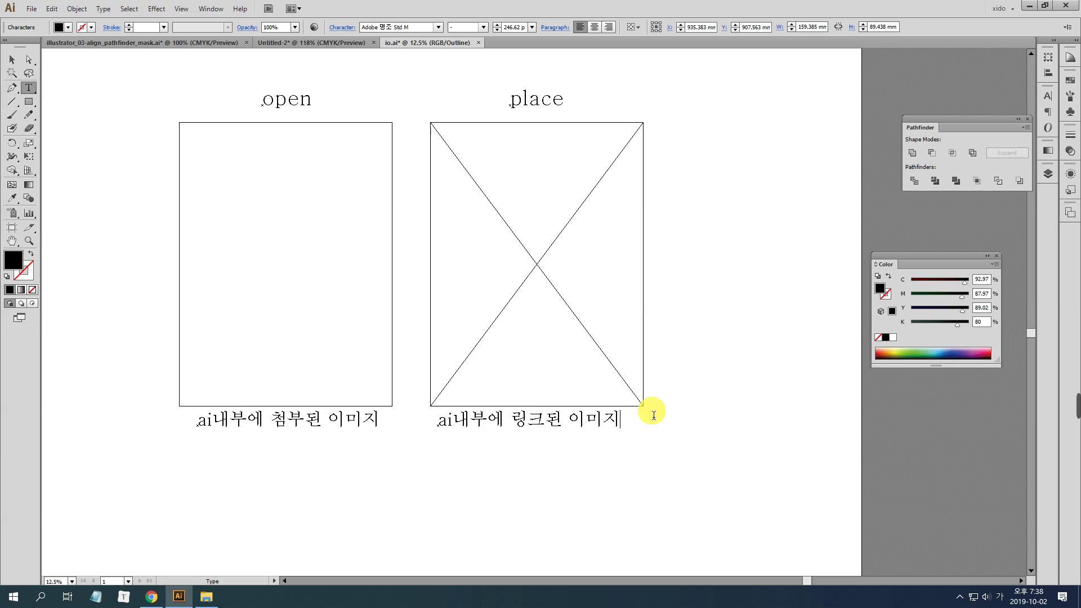
pyautogui.press('Escape')
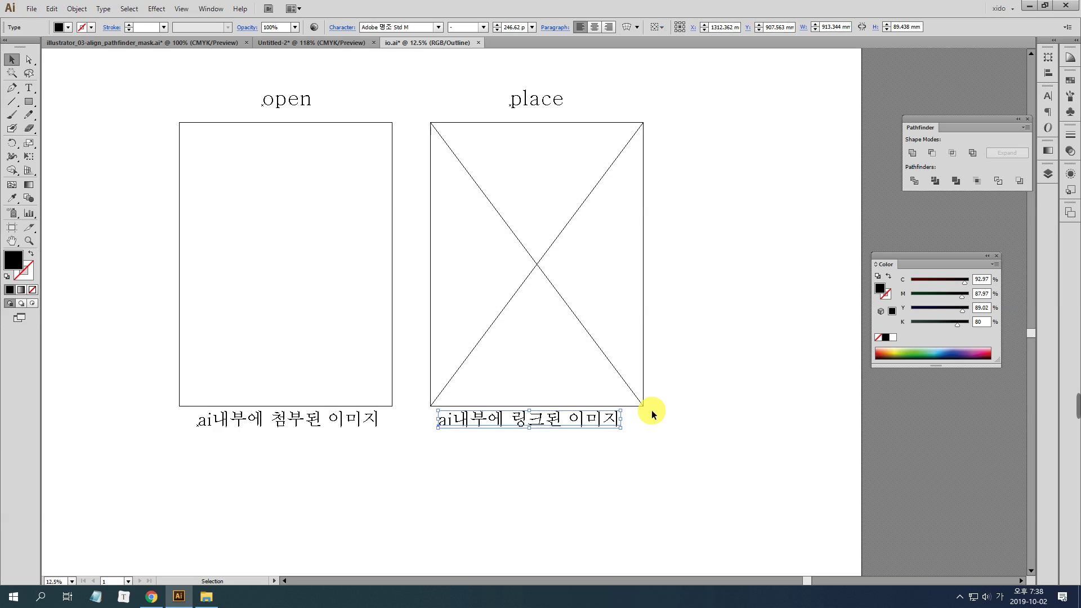
# Deselect the caption and switch from outline view back to preview
pyautogui.scroll(-2, 613, 385)
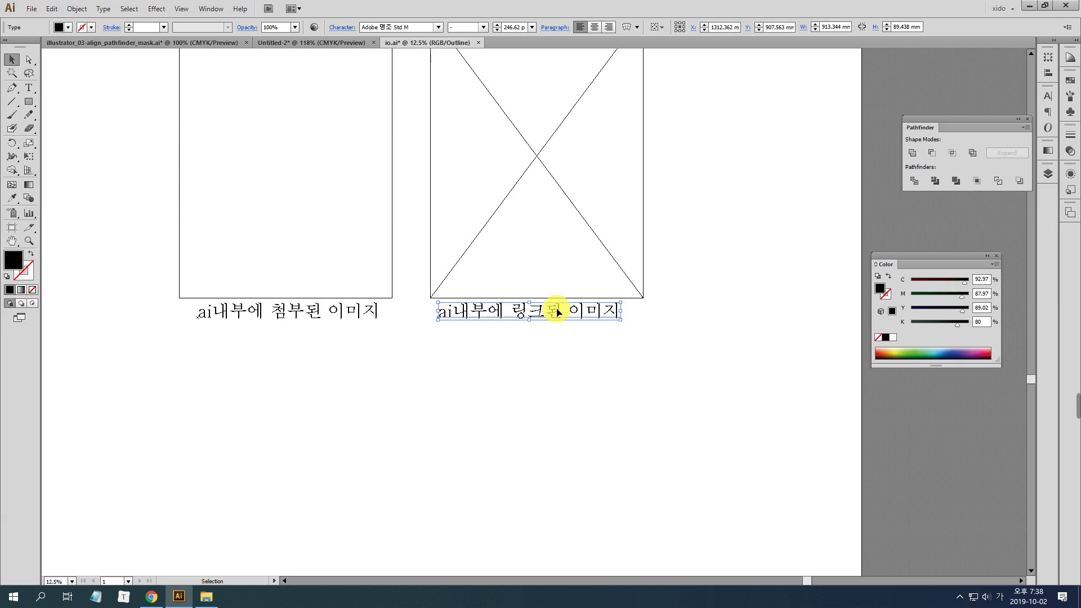
pyautogui.click(663, 265)
pyautogui.moveTo(663, 265); pyautogui.dragTo(680, 356)
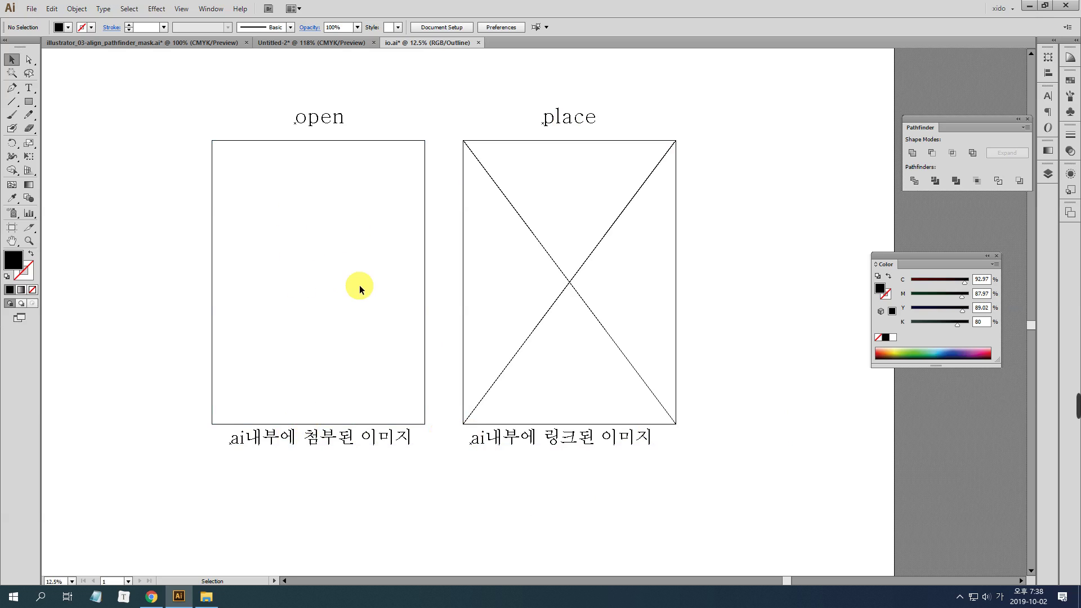
pyautogui.hotkey('ctrl', 'y')
# Duplicate the embedded banana image several times in overlapping positions, and undo the copies
pyautogui.click(323, 314)
pyautogui.moveTo(353, 252); pyautogui.dragTo(181, 312)
pyautogui.moveTo(197, 314); pyautogui.dragTo(307, 369)
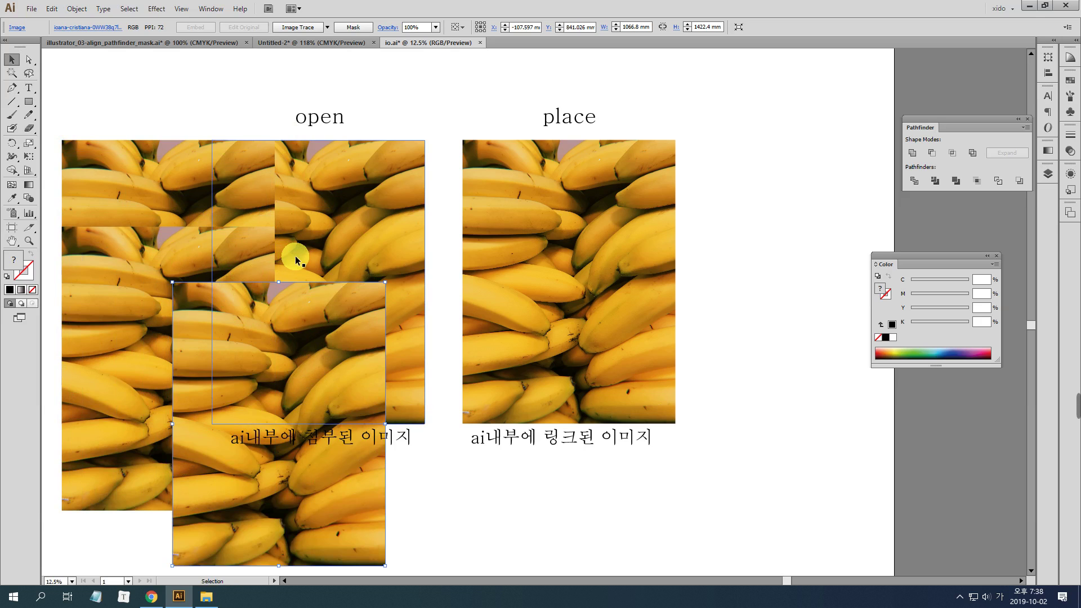
pyautogui.hotkey('ctrl', 'z')
pyautogui.hotkey('ctrl', 'z')
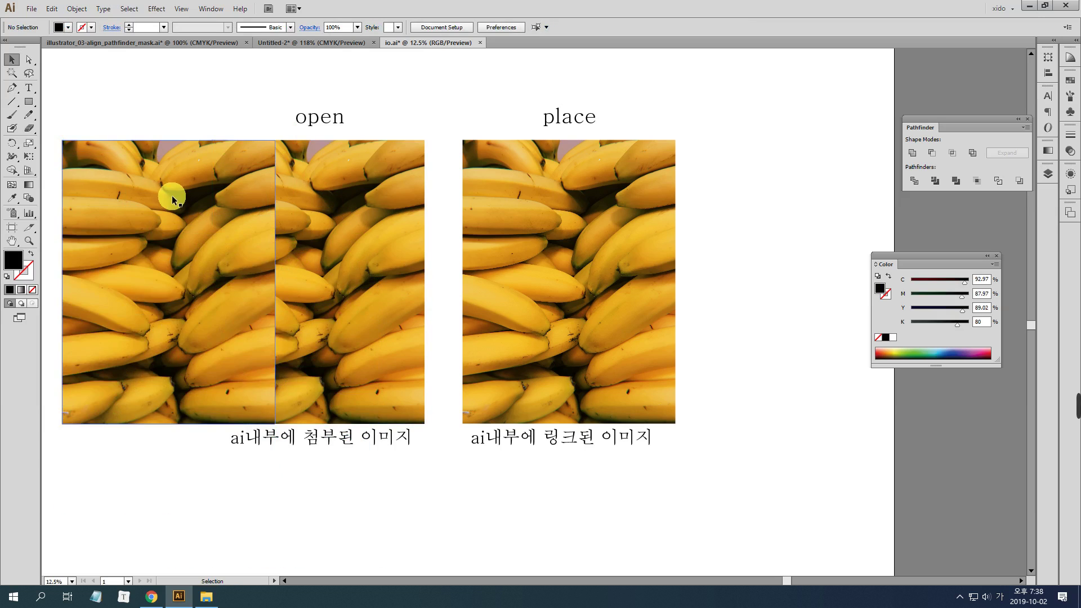
pyautogui.hotkey('ctrl', 'z')
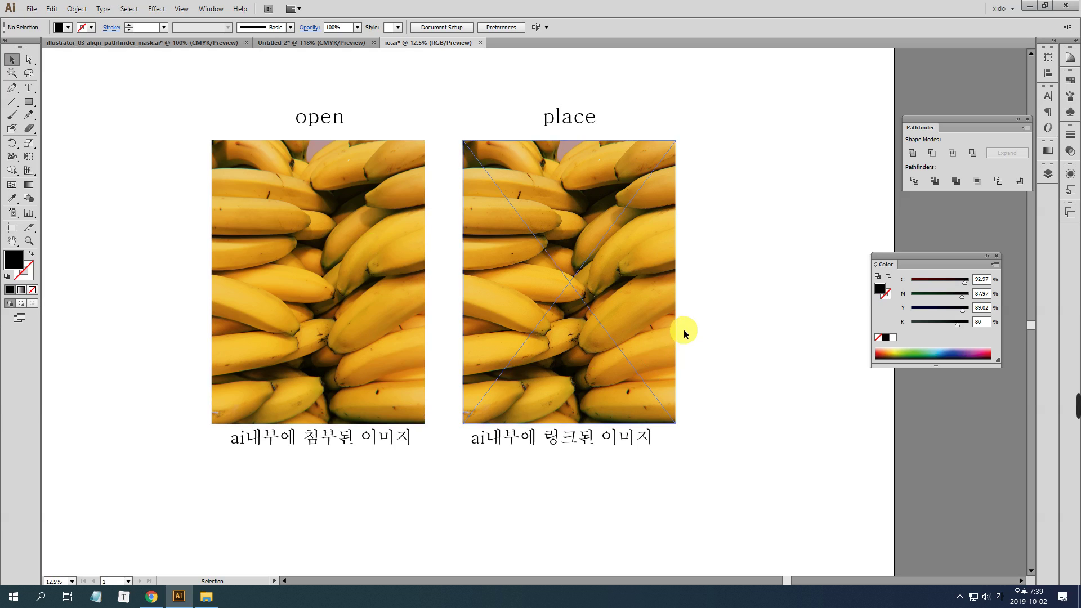
# Duplicate the linked banana image twice in overlapping positions, and undo the copies
pyautogui.click(647, 312)
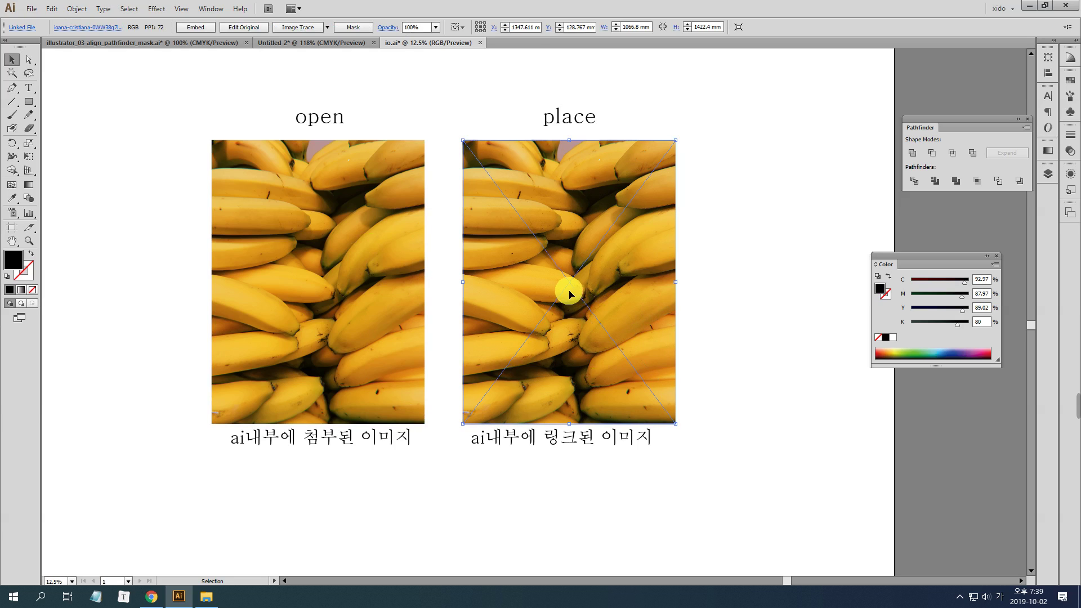
pyautogui.moveTo(587, 289); pyautogui.dragTo(683, 304)
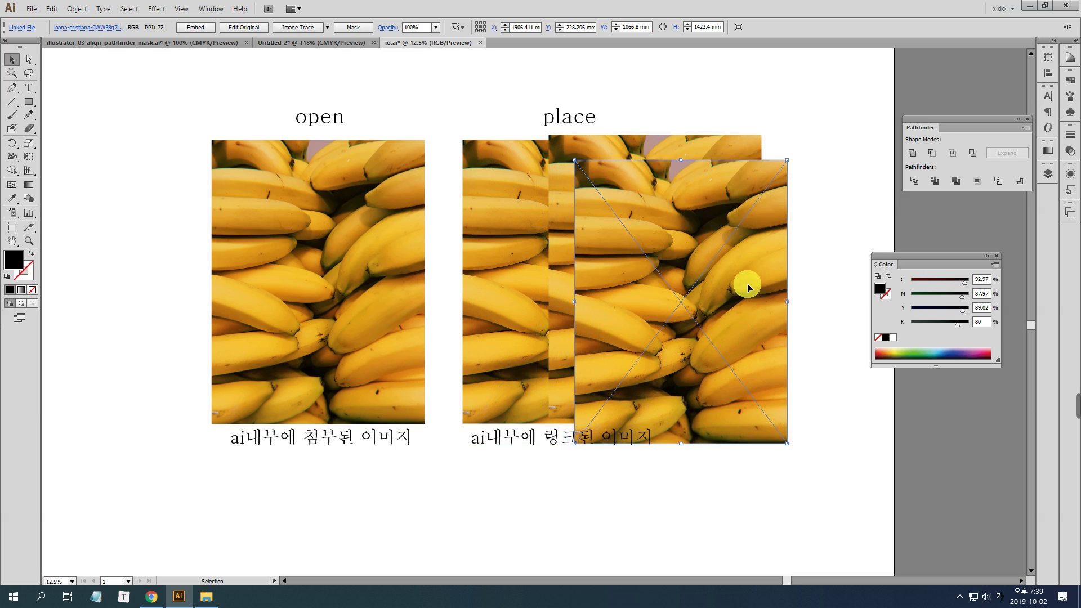
pyautogui.hotkey('ctrl', 'z')
pyautogui.hotkey('ctrl', 'z')
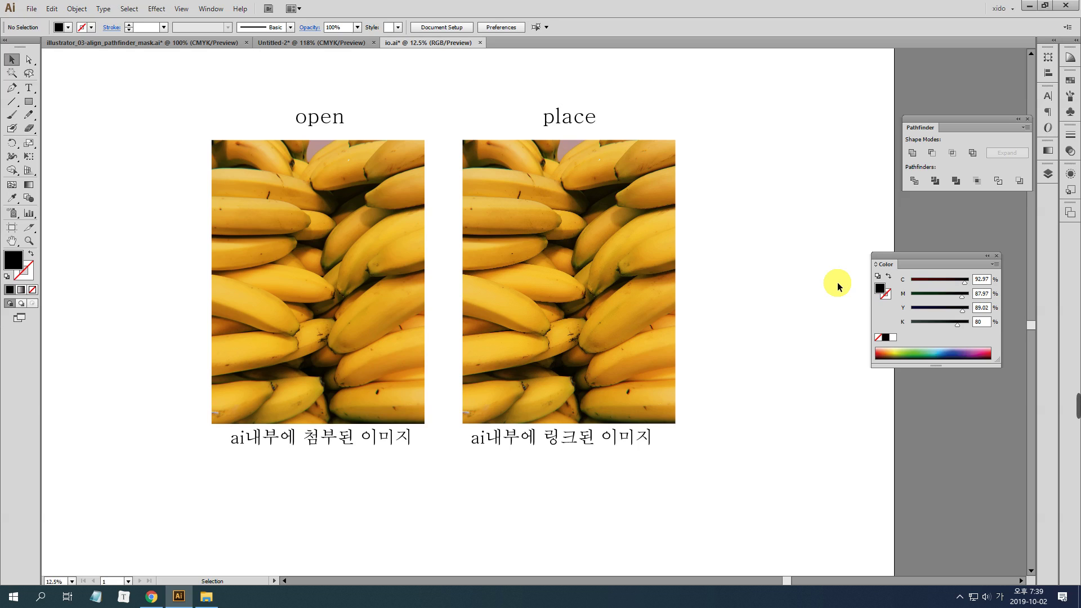
# In outline view, copy the linked image's caption directly below itself and reword the copy as "단점: 이미지파일을 함께 가지고다녀야함."
pyautogui.hotkey('ctrl', 'y')
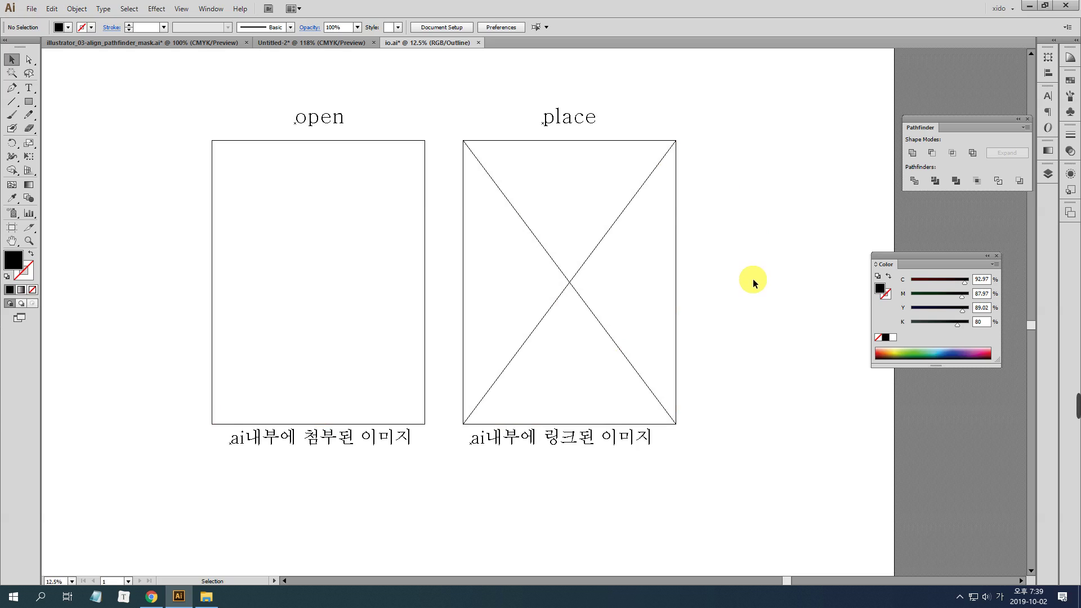
pyautogui.scroll(-3, 752, 279)
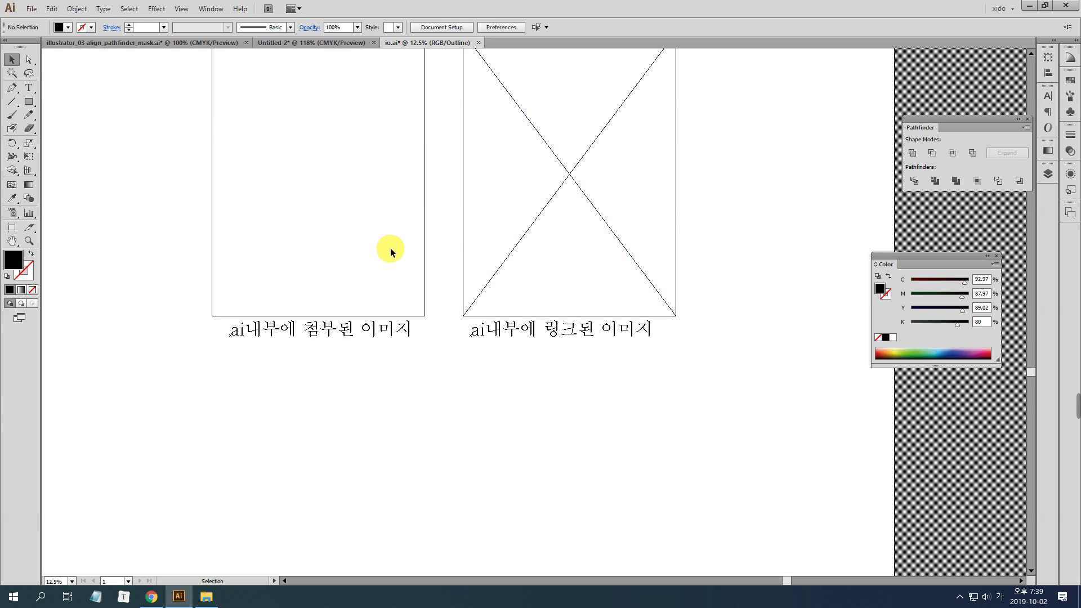
pyautogui.moveTo(491, 380); pyautogui.dragTo(532, 423)
pyautogui.moveTo(599, 381); pyautogui.dragTo(603, 411)
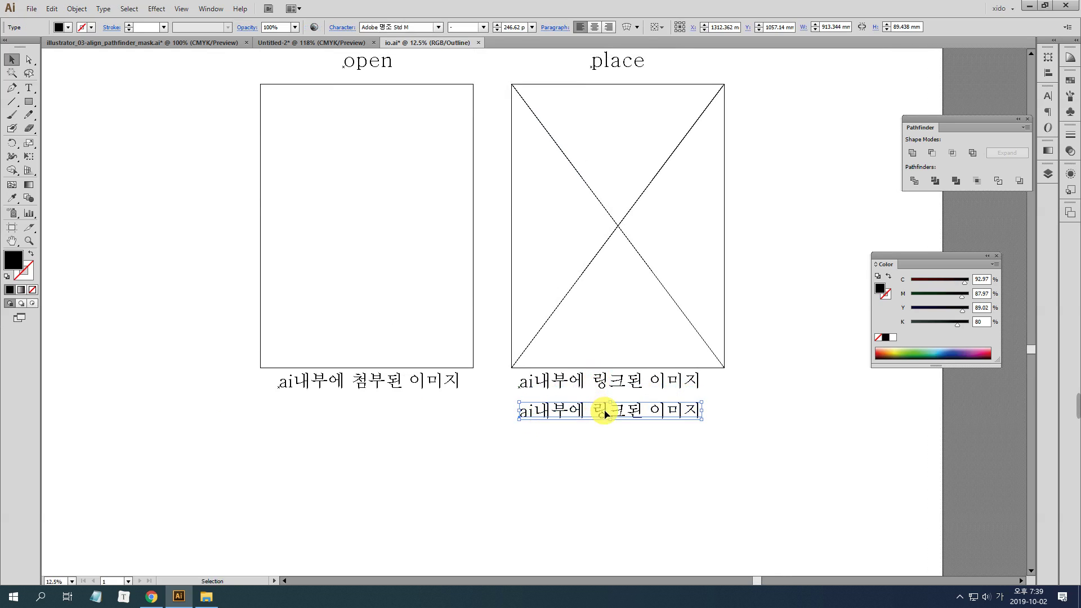
pyautogui.tripleClick(608, 419)
pyautogui.write('단제')
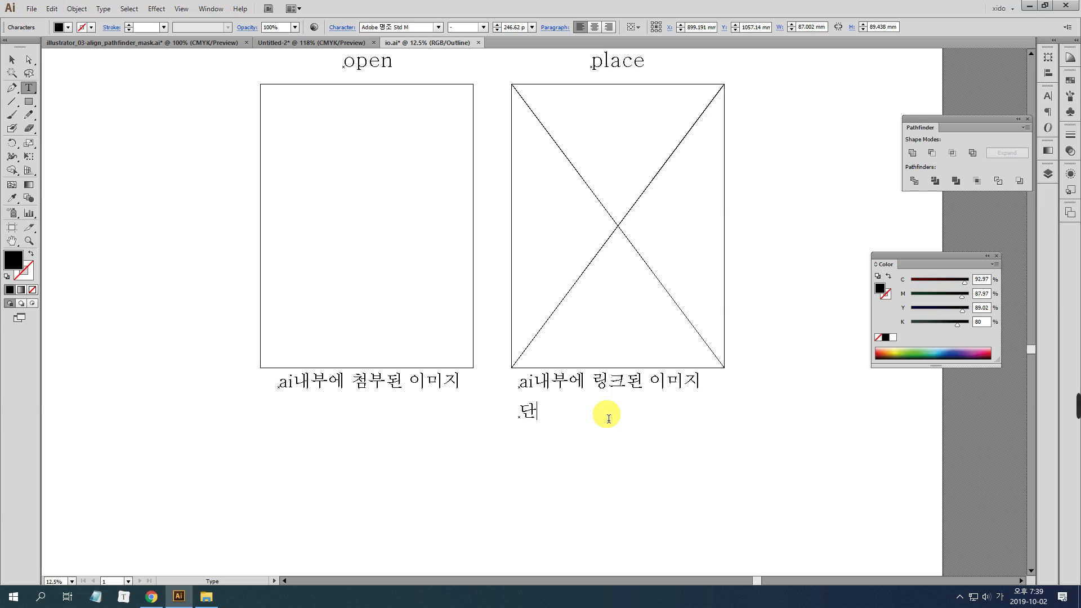
pyautogui.press('BackSpace')
pyautogui.press('BackSpace')
pyautogui.write('단점: 이미지 파일을 ')
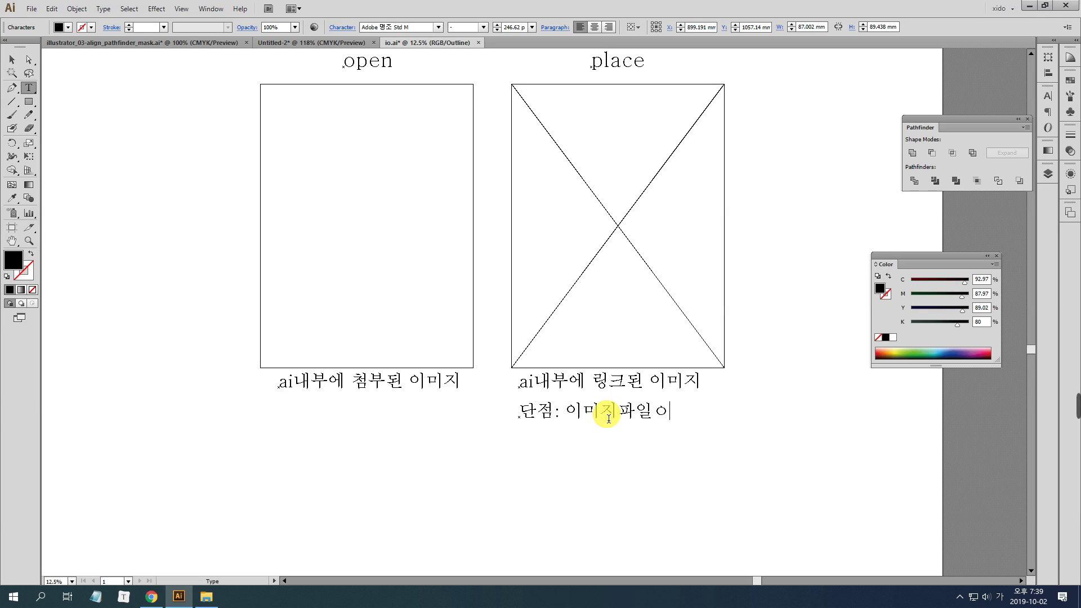
pyautogui.write('함께 가지고다녀')
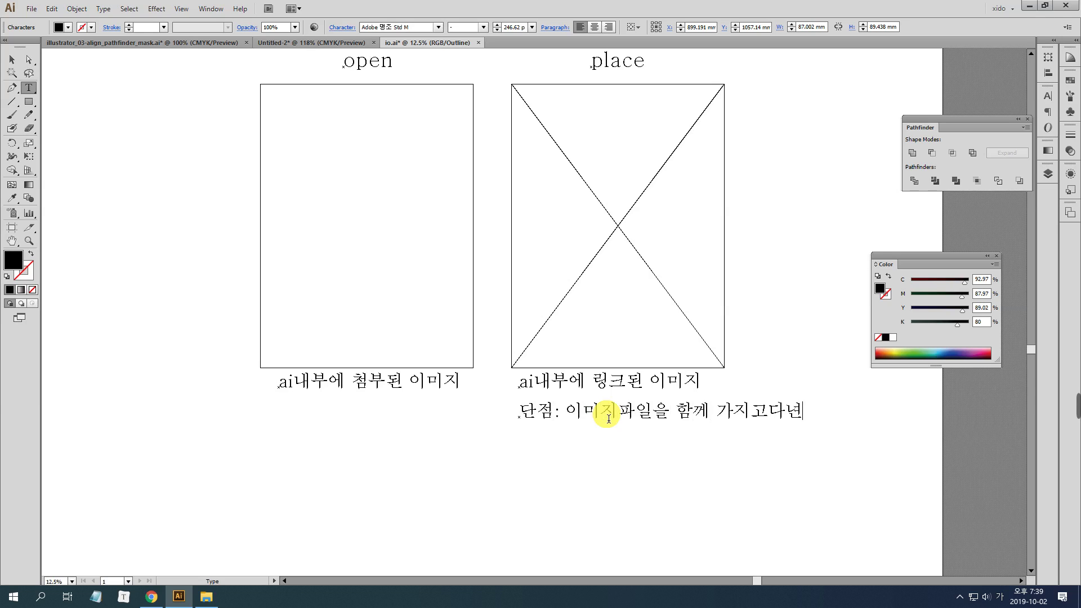
pyautogui.write('야함')
pyautogui.press('Escape')
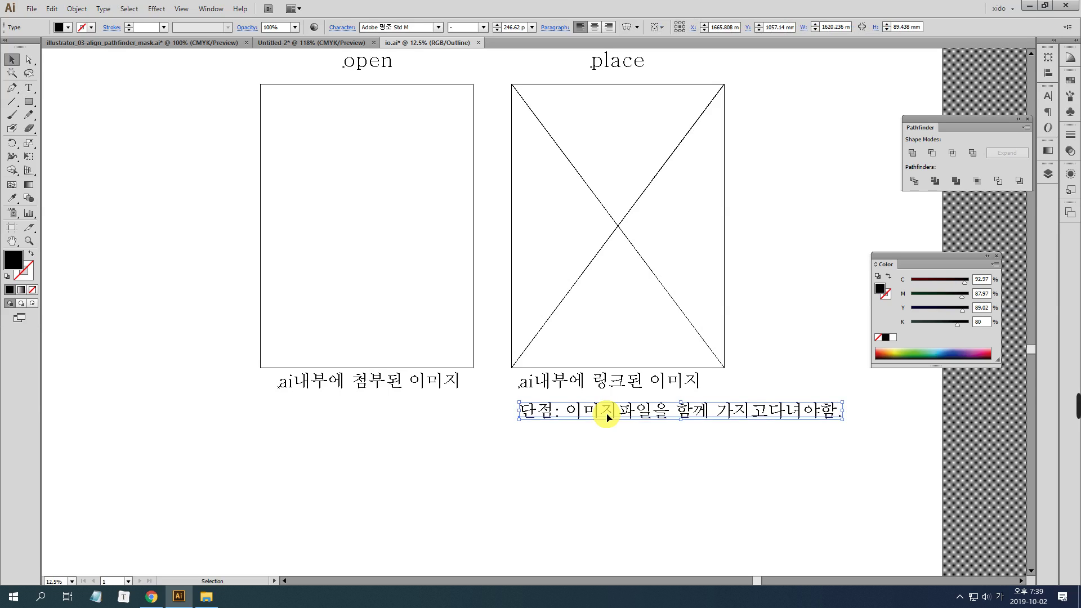
# Copy the drawback line below the embedded image's caption and reword the copy as "단점:파일의 용량이 매우 무겁다"
pyautogui.moveTo(722, 414); pyautogui.dragTo(380, 413)
pyautogui.doubleClick(297, 413)
pyautogui.hotkey('ctrl', 'a')
pyautogui.click(217, 411)
pyautogui.hotkey('shift', 'End')
pyautogui.press('Delete')
pyautogui.write('일러')
pyautogui.press('BackSpace')
pyautogui.press('BackSpace')
pyautogui.write('파일의 용량')
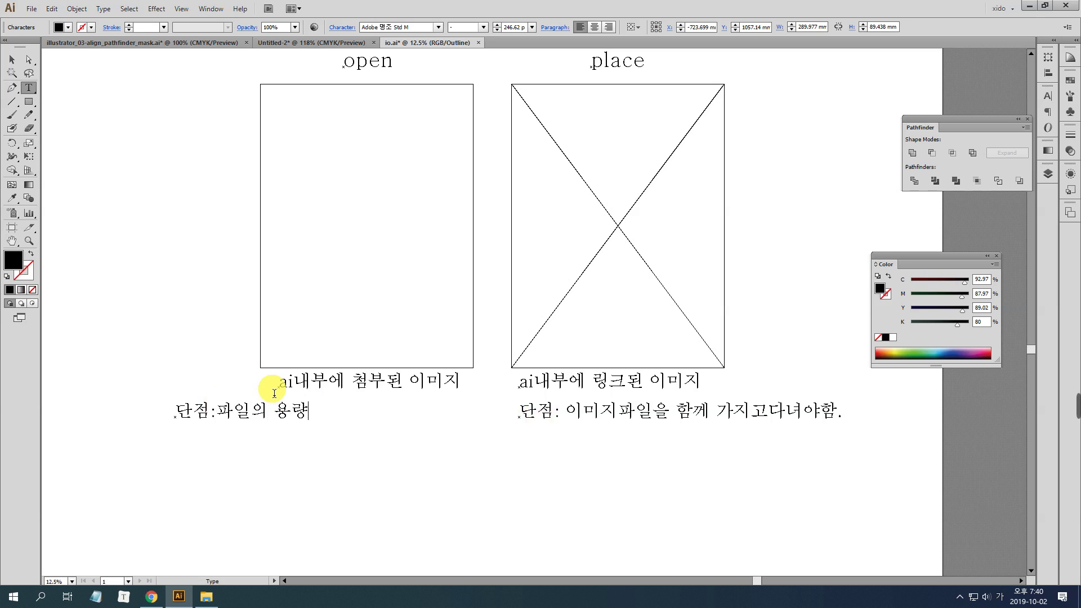
pyautogui.write('이 매우')
pyautogui.press('BackSpace')
pyautogui.write('무겁다')
pyautogui.press('Escape')
# Duplicate both drawback lines together to form two stacked rows beneath the captions
pyautogui.keyDown('shift'); pyautogui.click(571, 410); pyautogui.keyUp('shift')
pyautogui.moveTo(571, 410)
pyautogui.mouseDown()
pyautogui.moveTo(560, 451)
pyautogui.moveTo(569, 453)
pyautogui.moveTo(559, 424)
pyautogui.mouseUp()
pyautogui.click(437, 471)
# Reword the upper line under the embedded image as "장점: ai파일 하나만 있어도 된다."
pyautogui.doubleClick(221, 419)
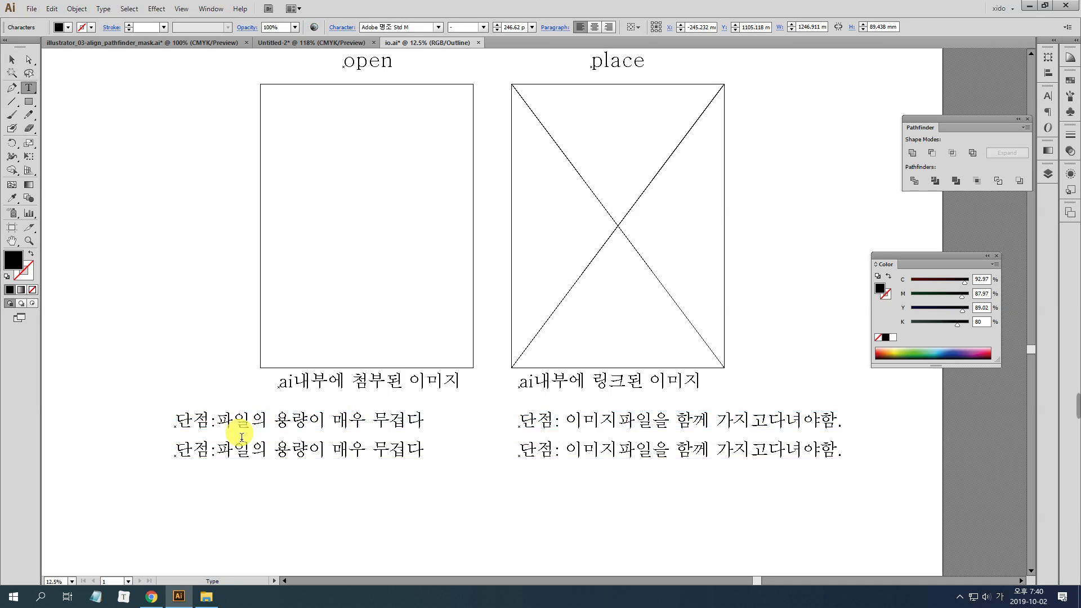
pyautogui.hotkey('shift', 'End')
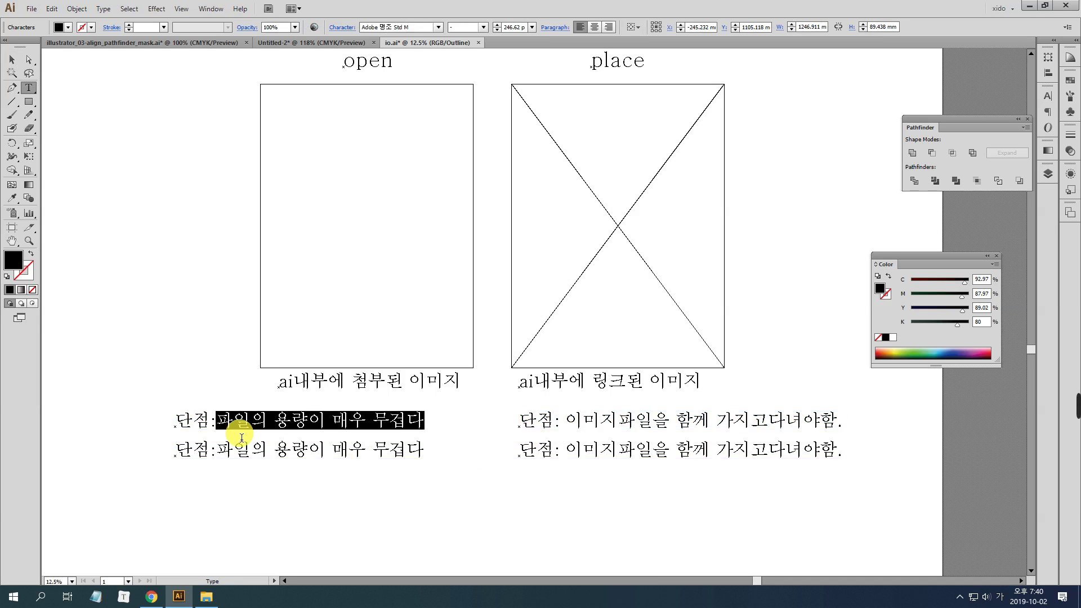
pyautogui.write('ai파일 해')
pyautogui.write('나만 ㄱ')
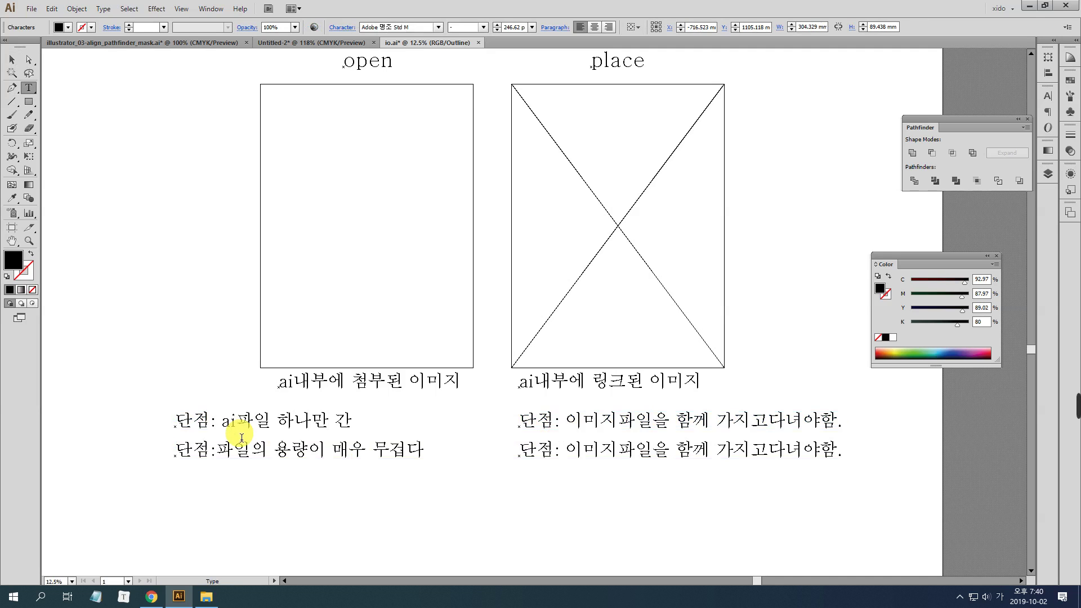
pyautogui.write('어도 된다.')
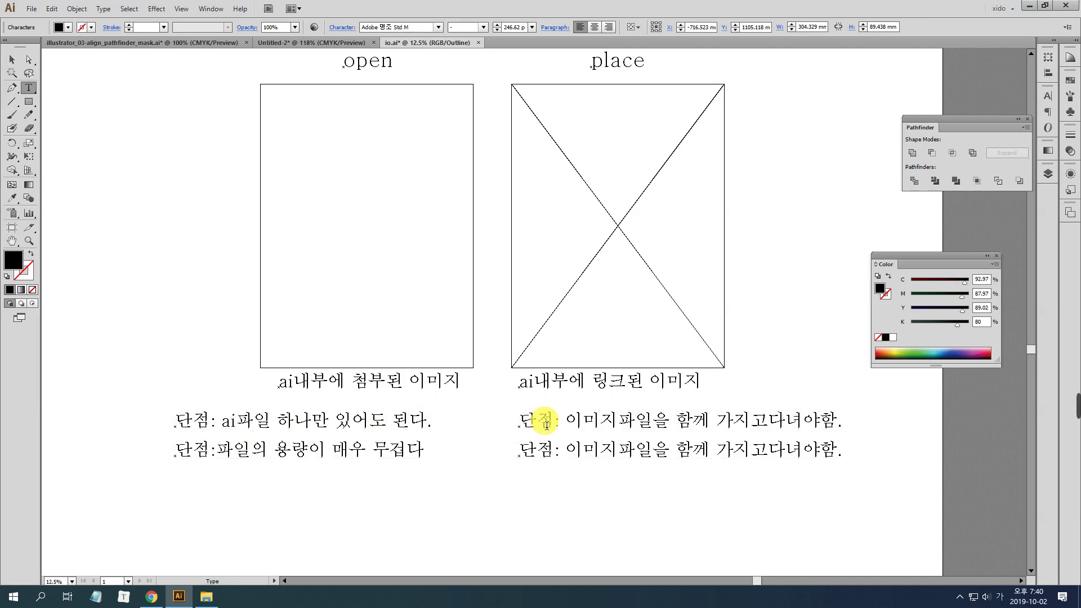
pyautogui.moveTo(194, 426); pyautogui.dragTo(193, 386)
pyautogui.write('지')
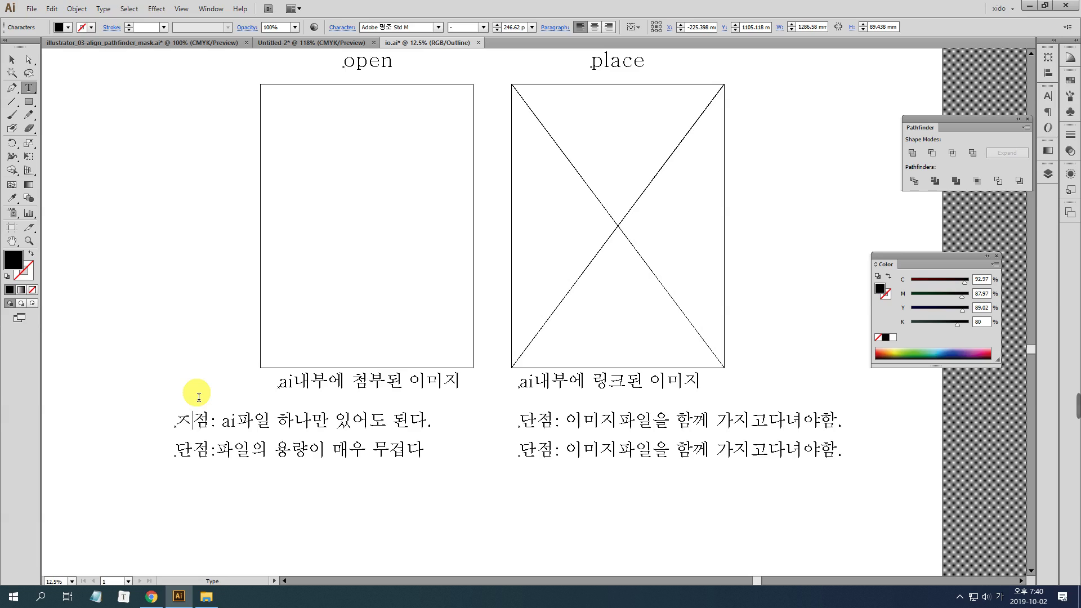
# Reword the upper line under the linked image as "장점: ai파일이 가볍다" and deselect it
pyautogui.moveTo(537, 419); pyautogui.dragTo(523, 430)
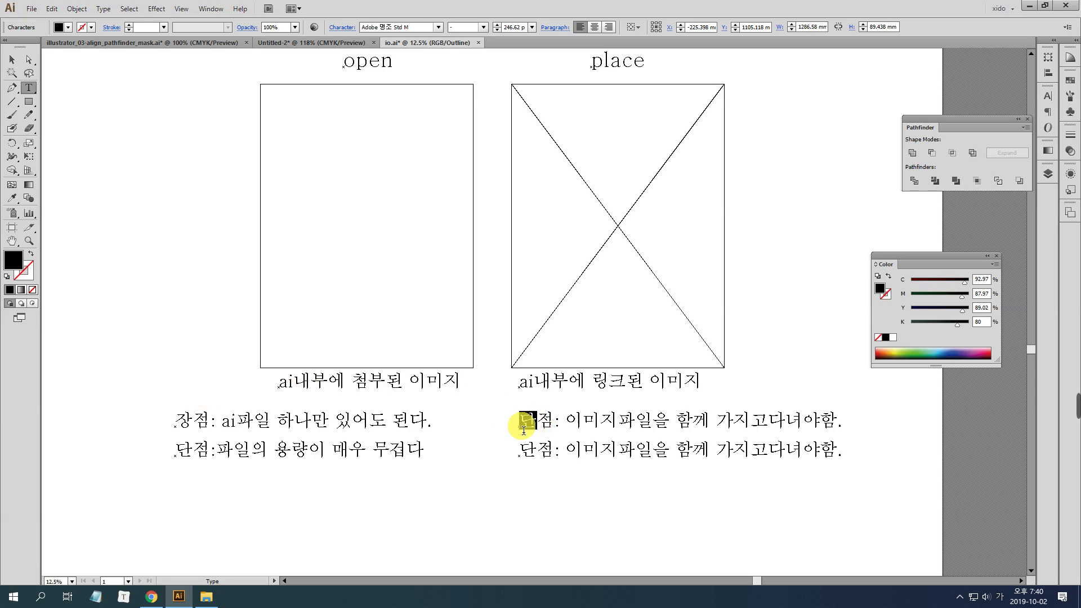
pyautogui.write('장')
pyautogui.moveTo(564, 421); pyautogui.dragTo(885, 429)
pyautogui.write('가볍다')
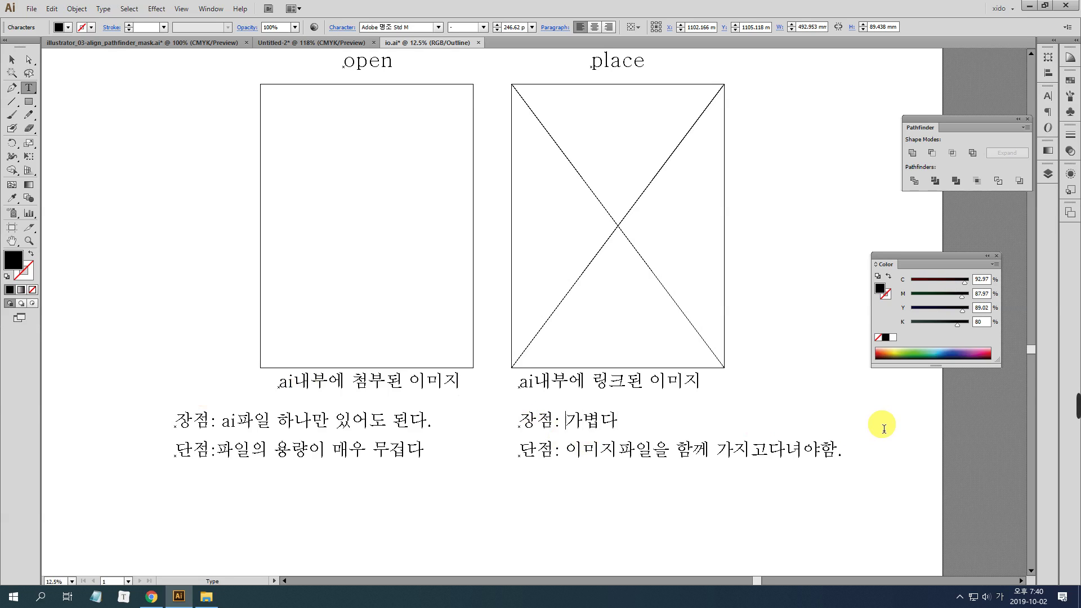
pyautogui.write('ai')
pyautogui.press('Hangul')
pyautogui.write('파일이')
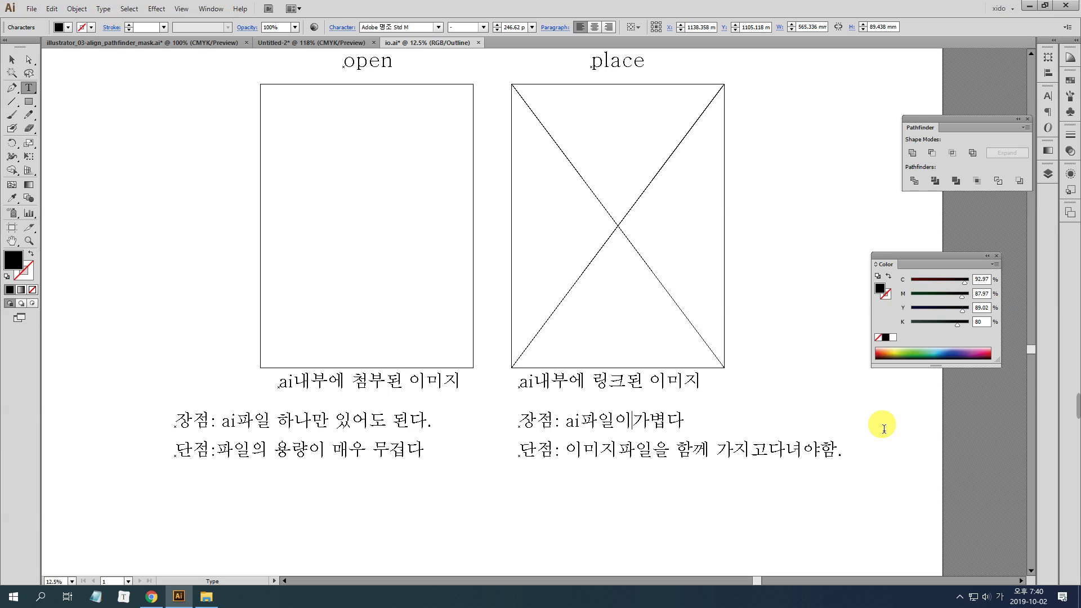
pyautogui.press('Escape')
pyautogui.click(695, 505)
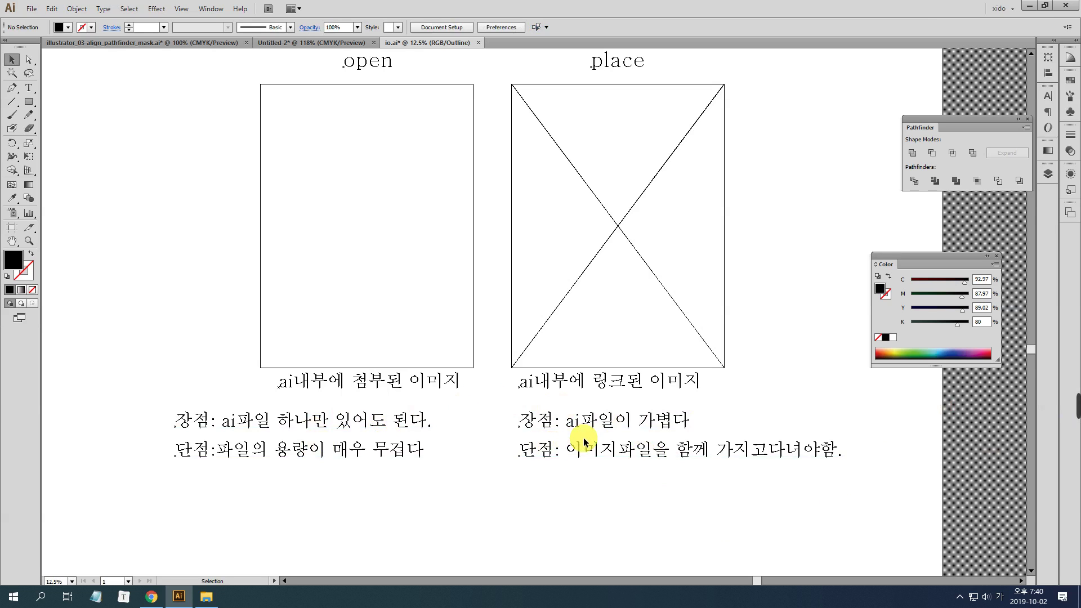
# Move all four advantage and drawback lines together slightly up and to the right, closer to the captions
pyautogui.moveTo(617, 499); pyautogui.dragTo(309, 417)
pyautogui.moveTo(327, 420); pyautogui.dragTo(358, 413)
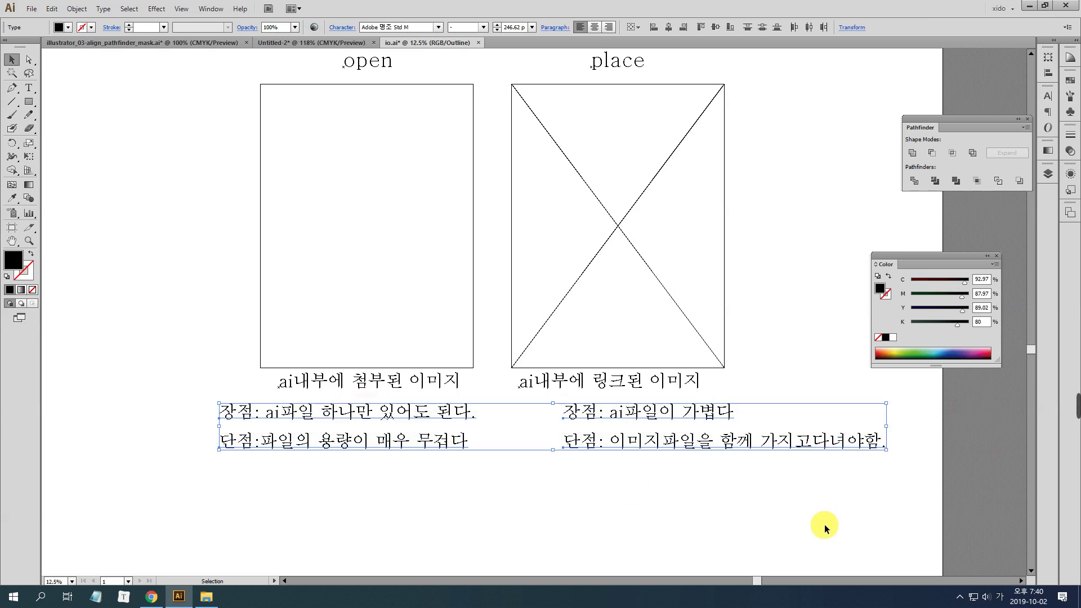
pyautogui.click(802, 503)
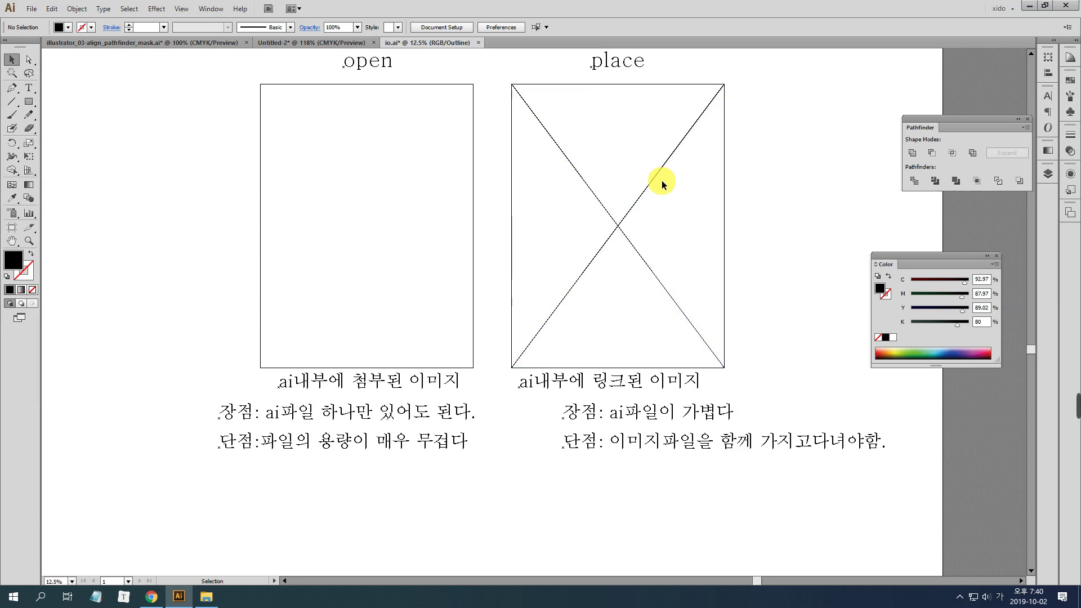
# Return to preview view and shift the linked image's two description lines left to start under its caption
pyautogui.hotkey('ctrl', 'y')
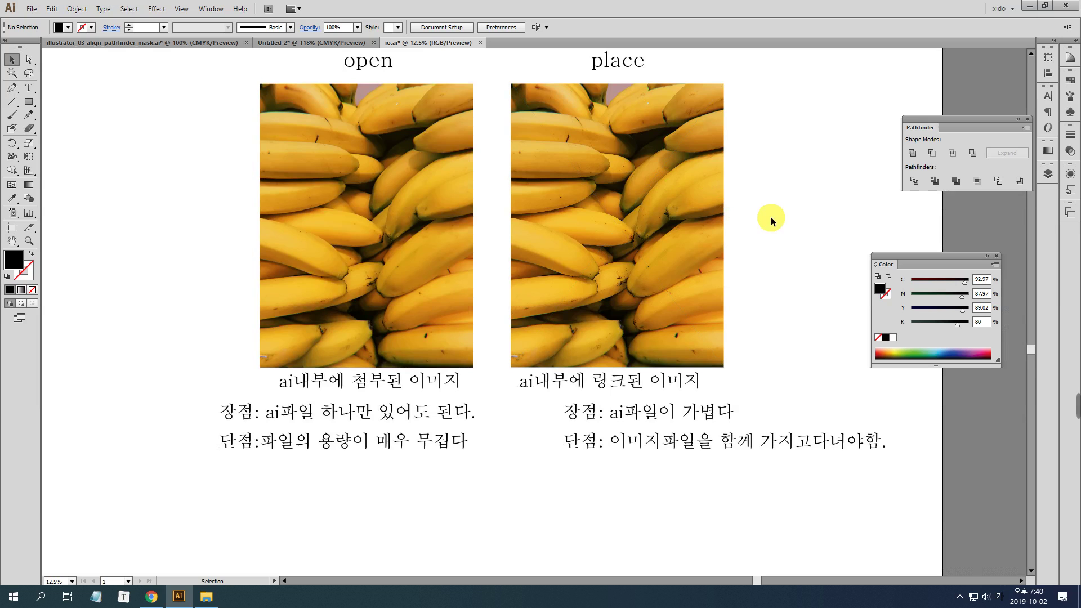
pyautogui.moveTo(761, 498); pyautogui.dragTo(609, 417)
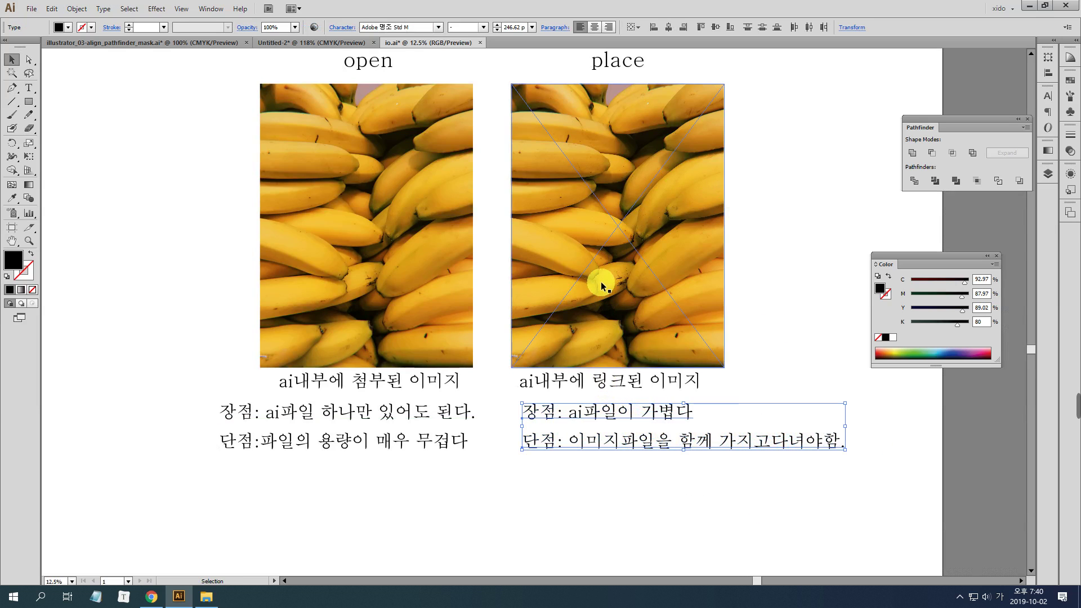
pyautogui.click(571, 470)
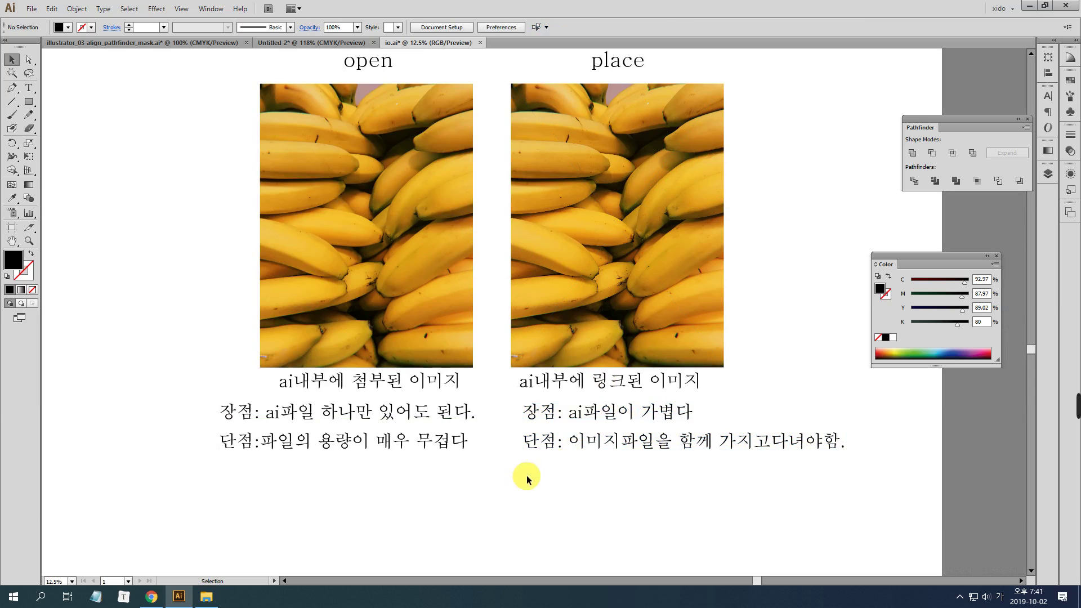
# Copy the linked image's drawback line to the space below both columns and reword it as "이미지를 자를 수 없다"
pyautogui.moveTo(614, 437); pyautogui.dragTo(475, 484)
pyautogui.tripleClick(480, 487)
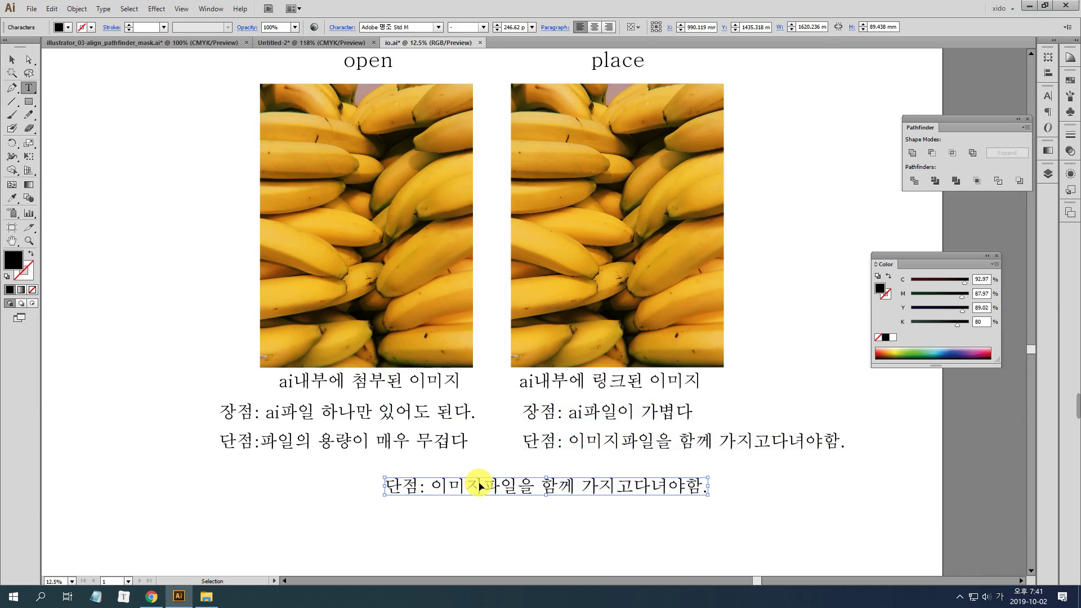
pyautogui.write('이미디')
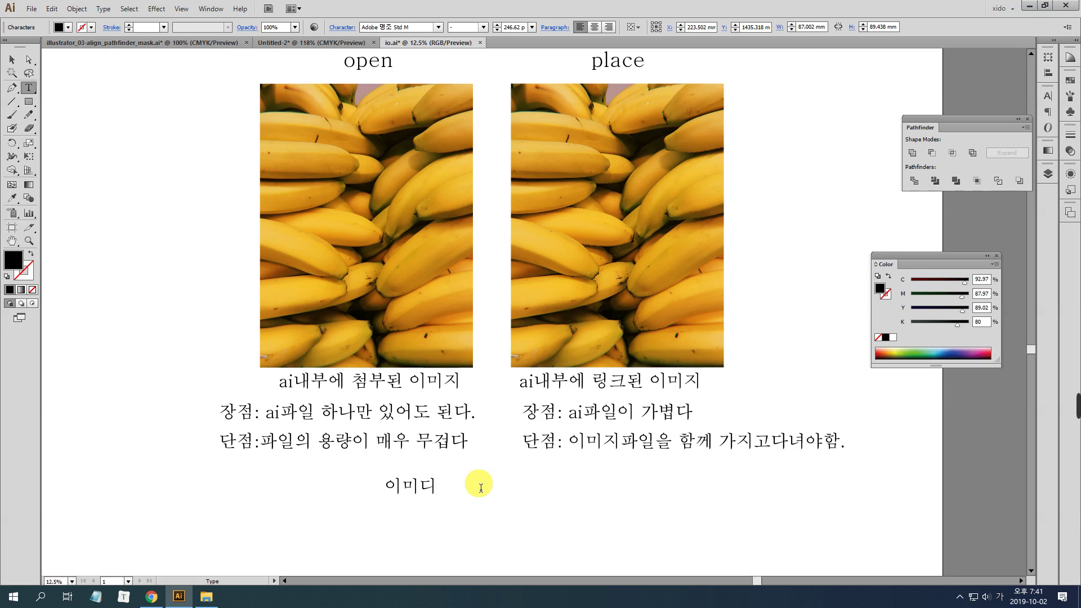
pyautogui.write('지를 자르')
pyautogui.write(' 수 없다')
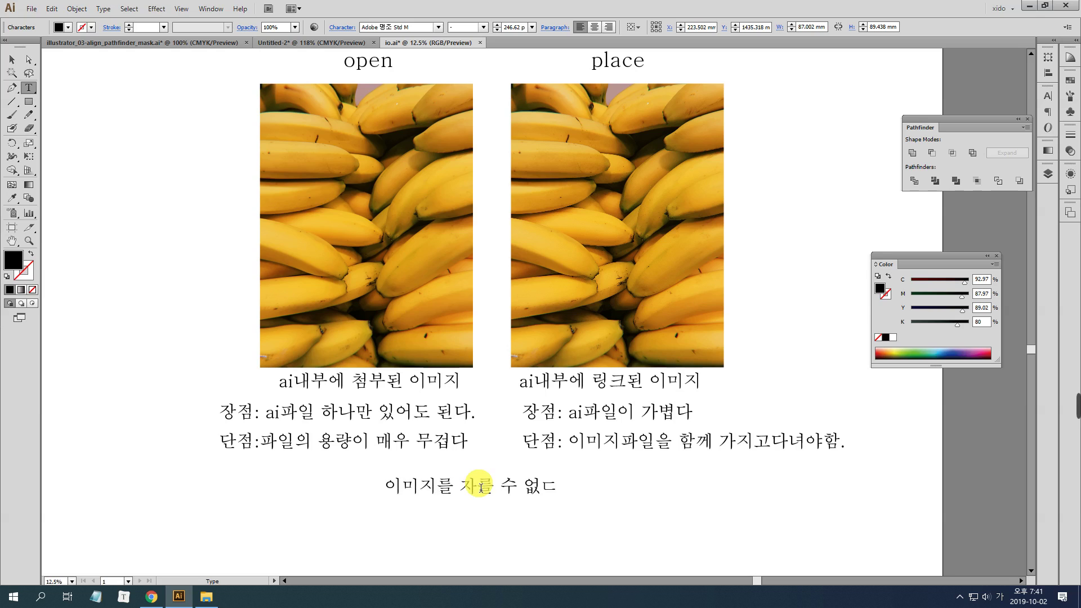
pyautogui.press('Escape')
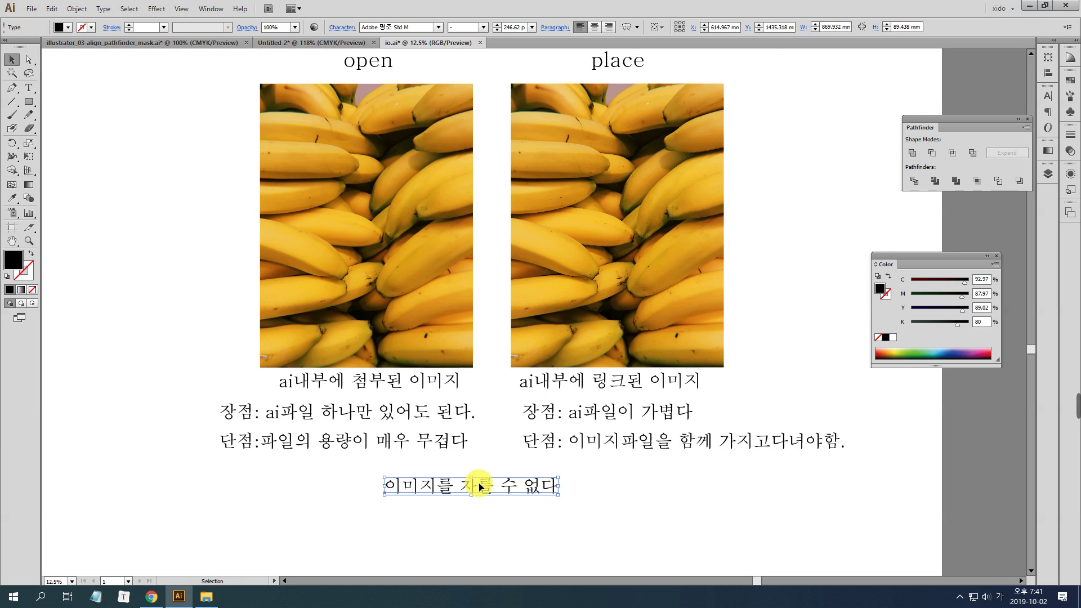
pyautogui.moveTo(481, 487); pyautogui.dragTo(501, 491)
pyautogui.click(721, 494)
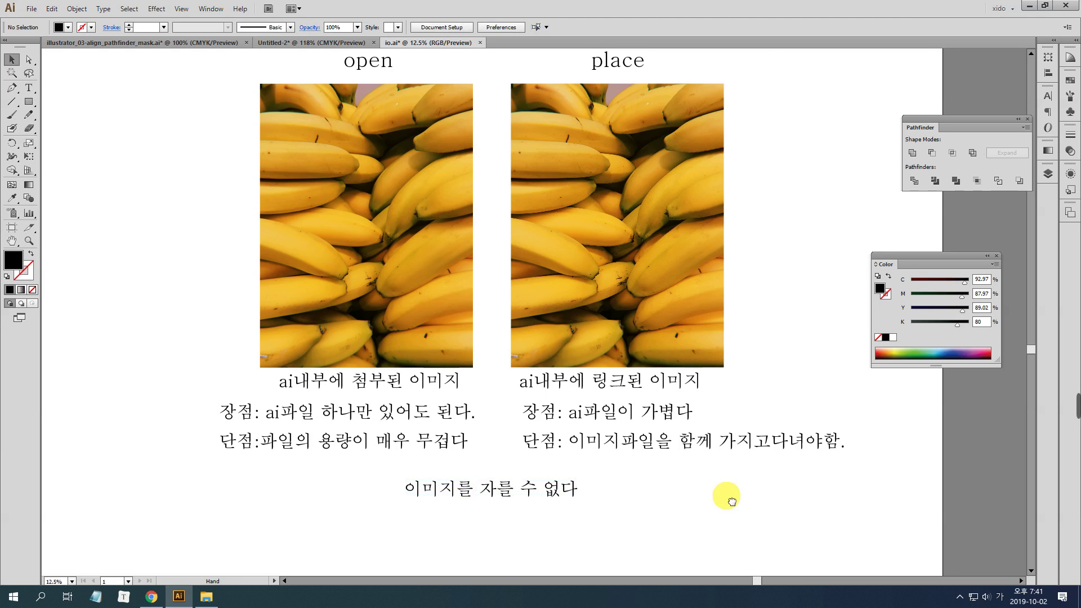
# Dock the floating Color panel and draw a black circle about 330 mm in diameter in the empty artboard area above the labels
pyautogui.moveTo(737, 490); pyautogui.dragTo(728, 509)
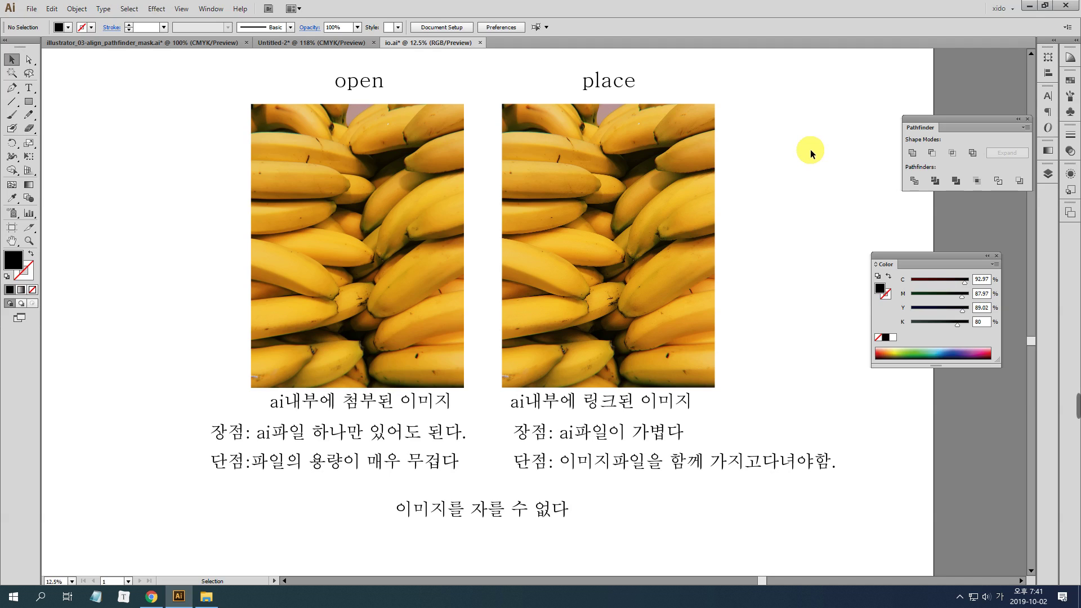
pyautogui.click(564, 152)
pyautogui.moveTo(564, 152); pyautogui.dragTo(581, 503)
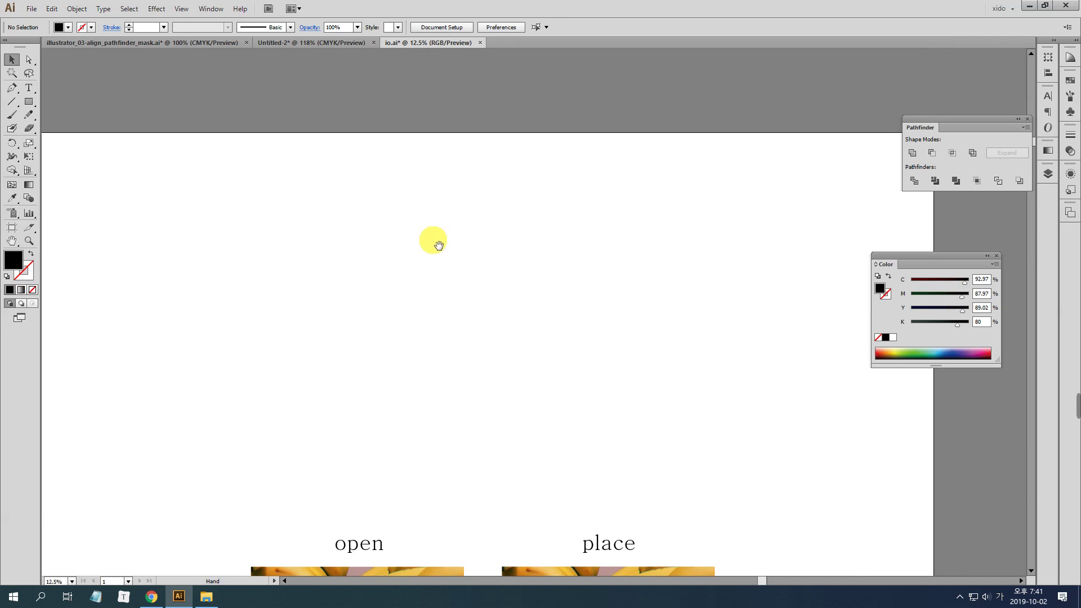
pyautogui.hotkey('ctrl', '+')
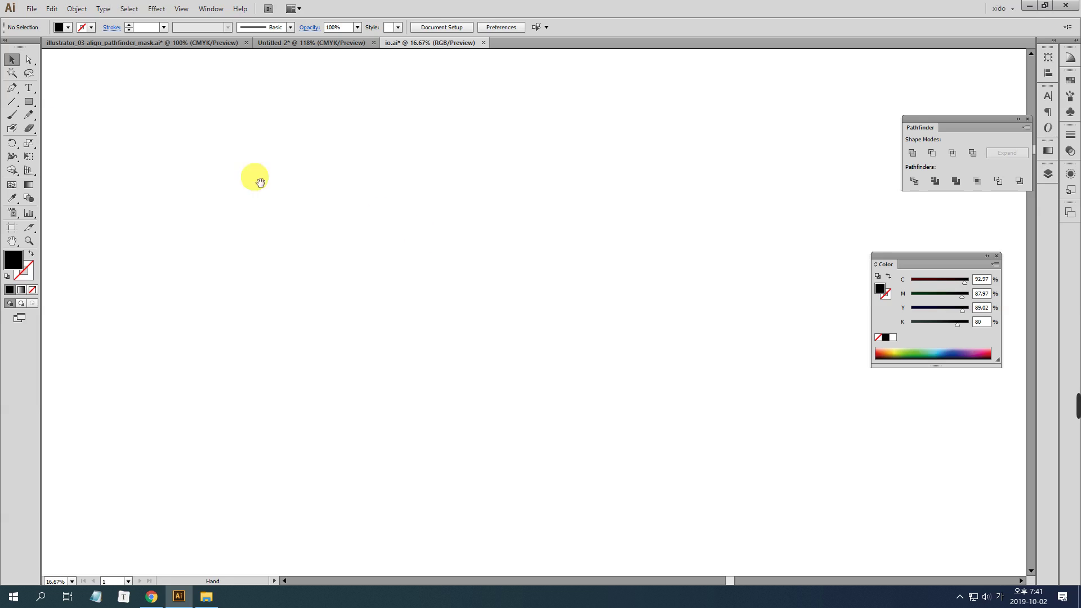
pyautogui.moveTo(974, 254); pyautogui.dragTo(1042, 186)
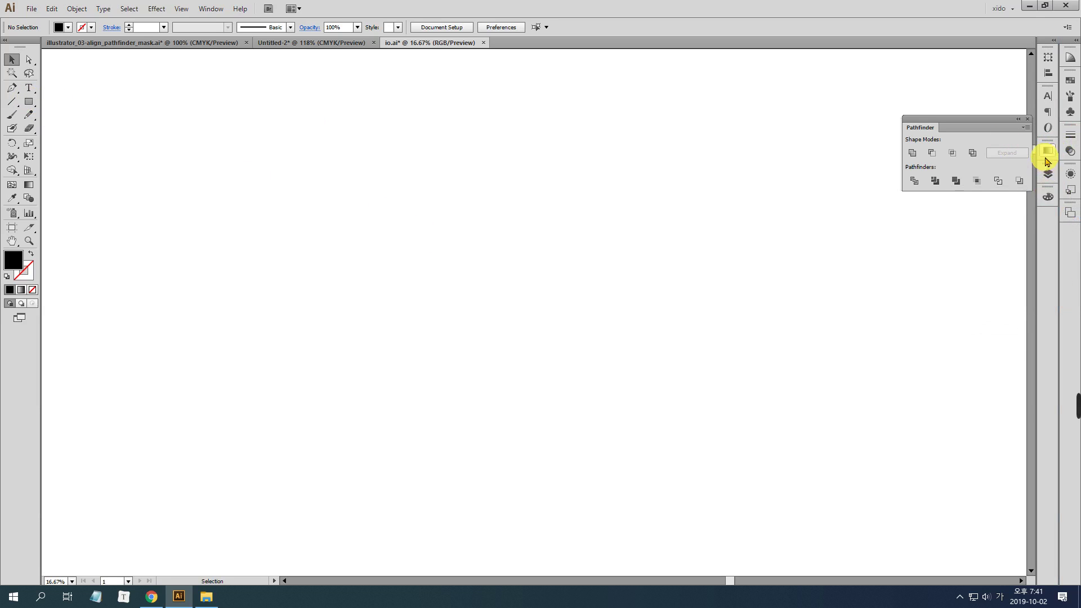
pyautogui.moveTo(29, 101); pyautogui.dragTo(113, 128)
pyautogui.moveTo(229, 227); pyautogui.dragTo(278, 265)
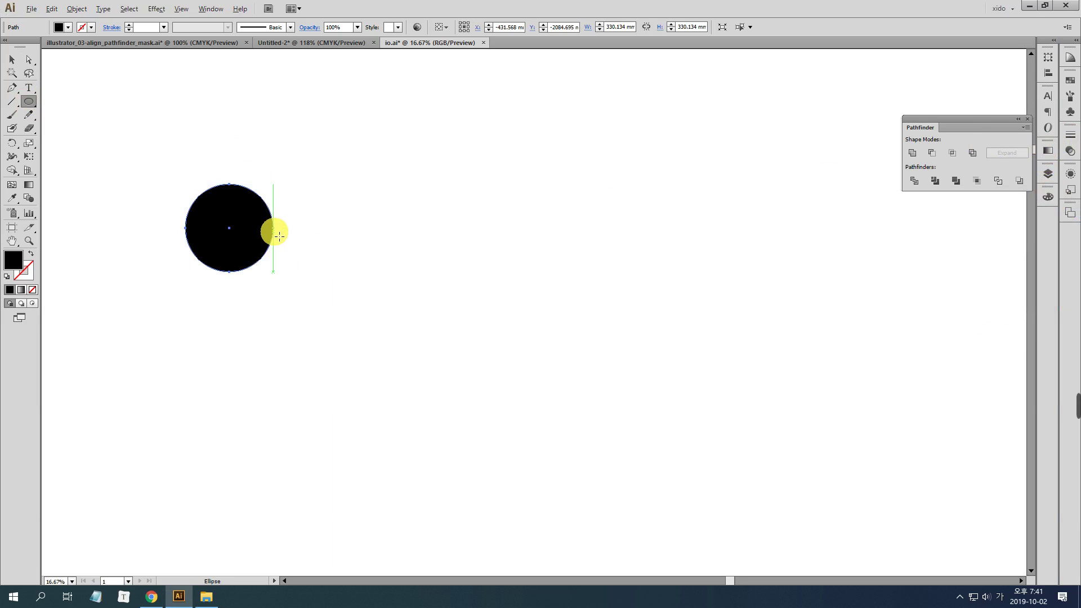
# Duplicate the black circle as a concentric ellipse about 631 mm wide with no fill and a black stroke
pyautogui.press('v')
pyautogui.moveTo(273, 228); pyautogui.dragTo(311, 231)
pyautogui.press('d')
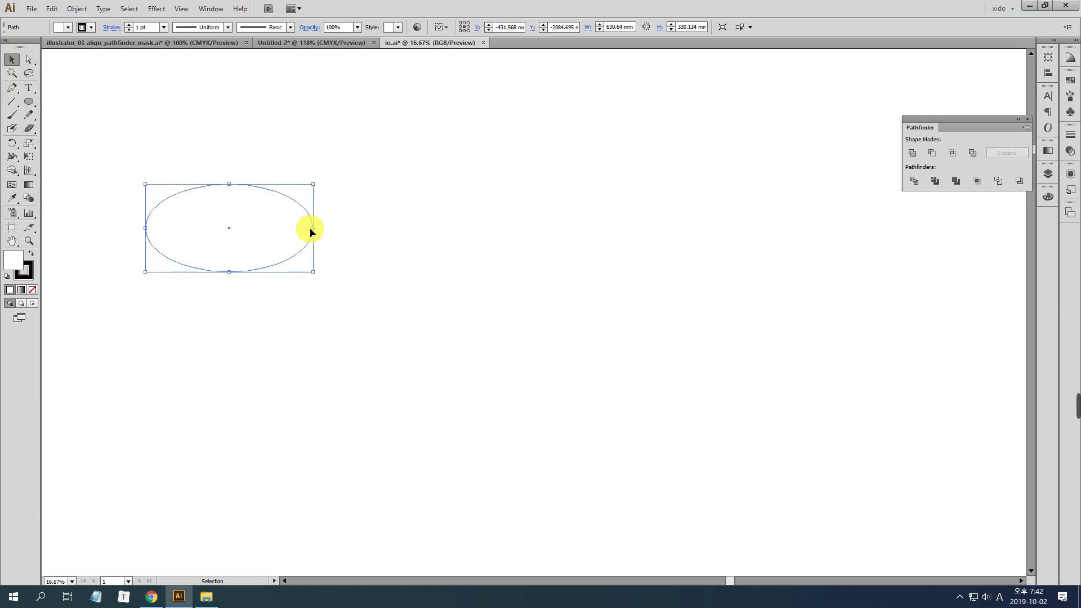
pyautogui.press('/')
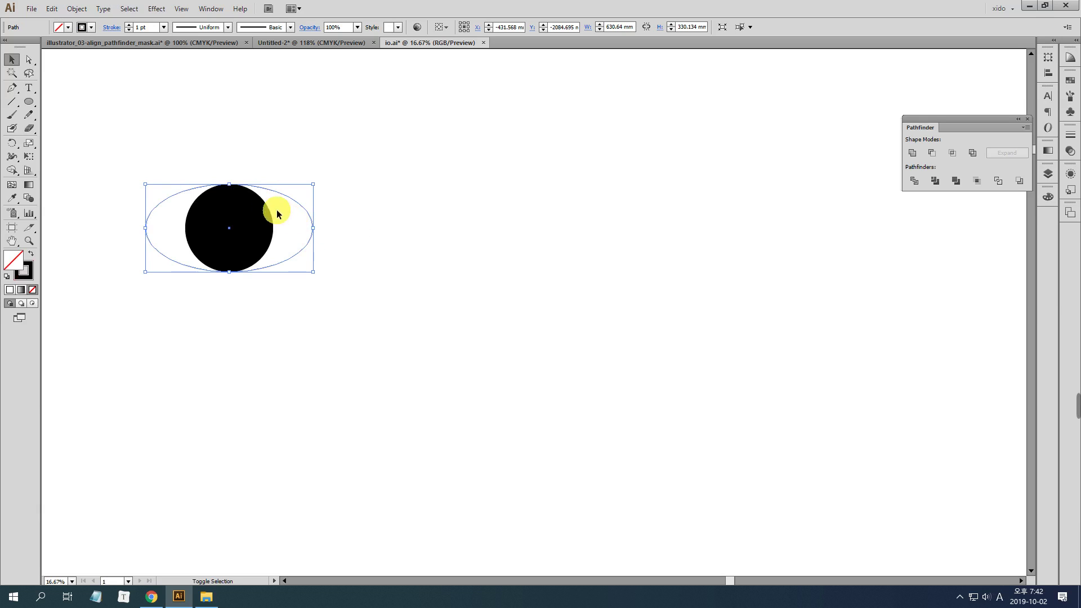
pyautogui.hotkey('shift', 'x')
pyautogui.hotkey('shift', 'x')
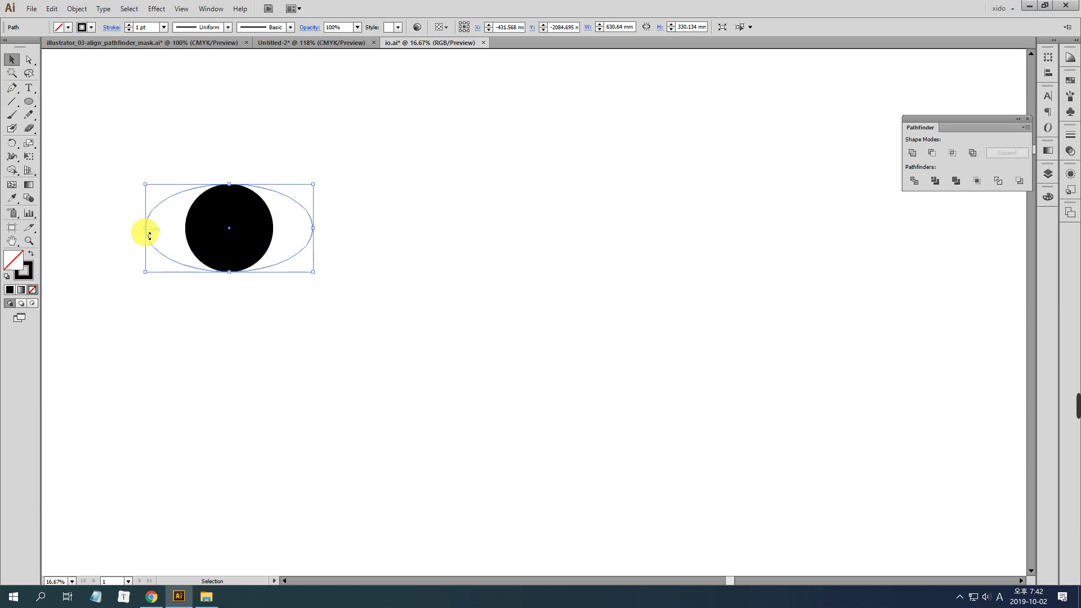
# Convert the ellipse's two side anchors to sharp corners and thicken its stroke to 28 pt, forming an eye outline
pyautogui.hotkey('shift', 'c')
pyautogui.click(145, 228)
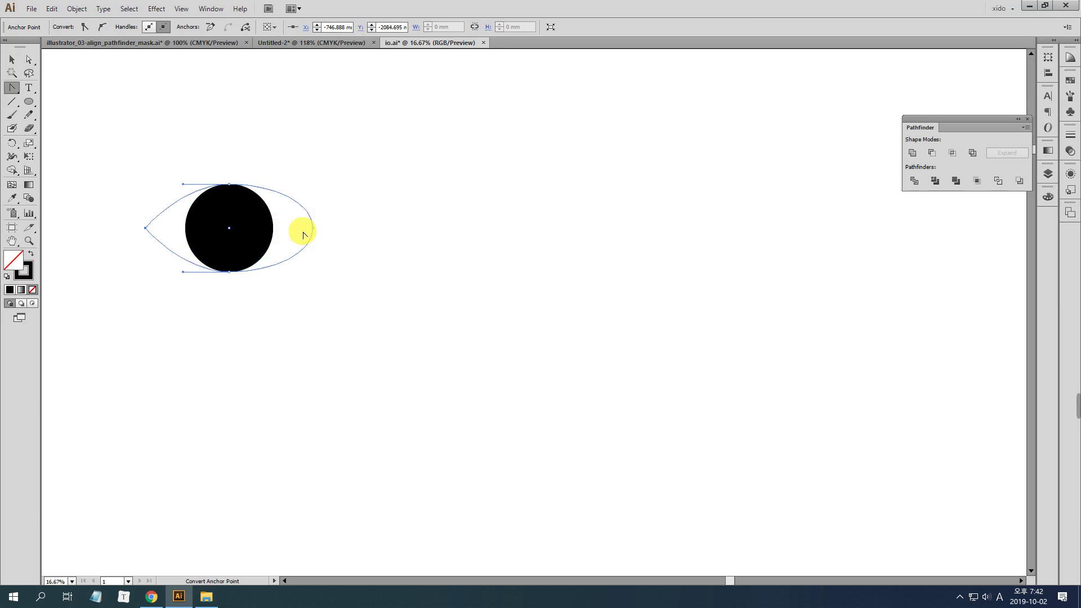
pyautogui.click(313, 228)
pyautogui.click(1071, 140)
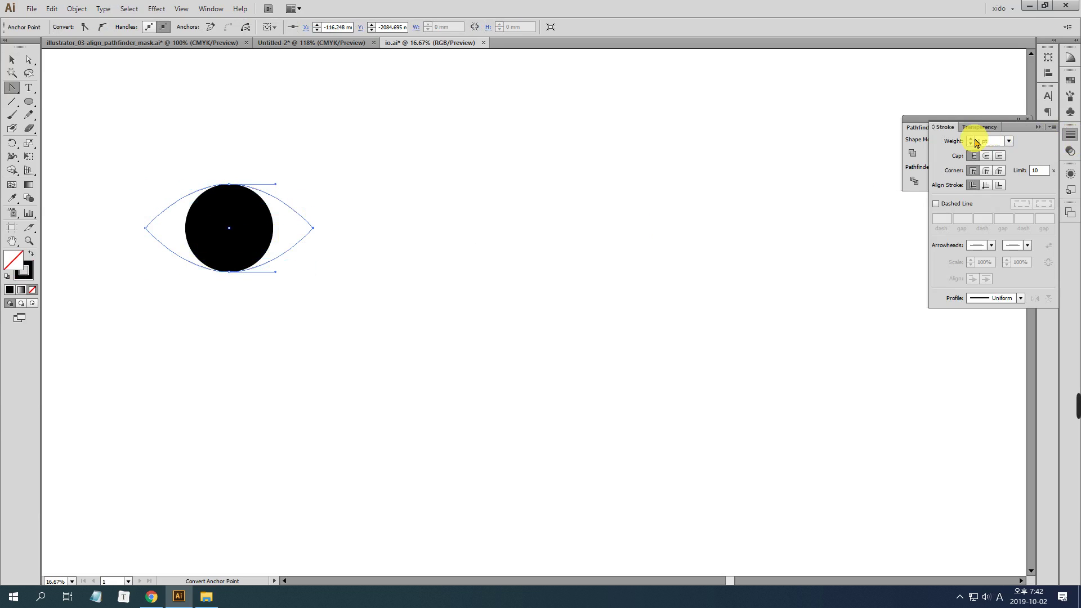
pyautogui.click(972, 139)
pyautogui.click(970, 138)
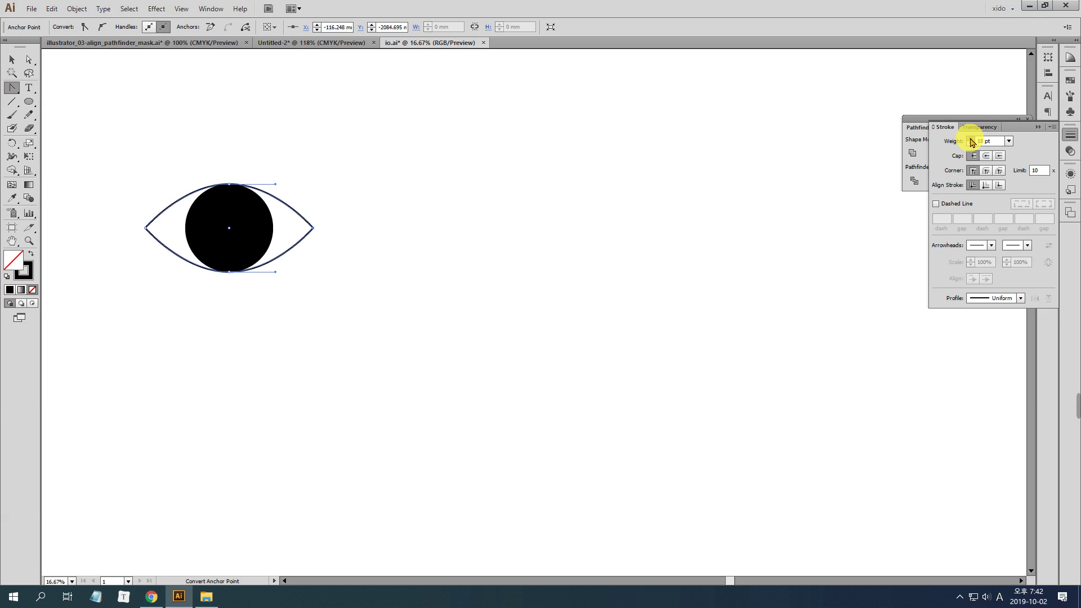
pyautogui.click(11, 59)
pyautogui.click(439, 149)
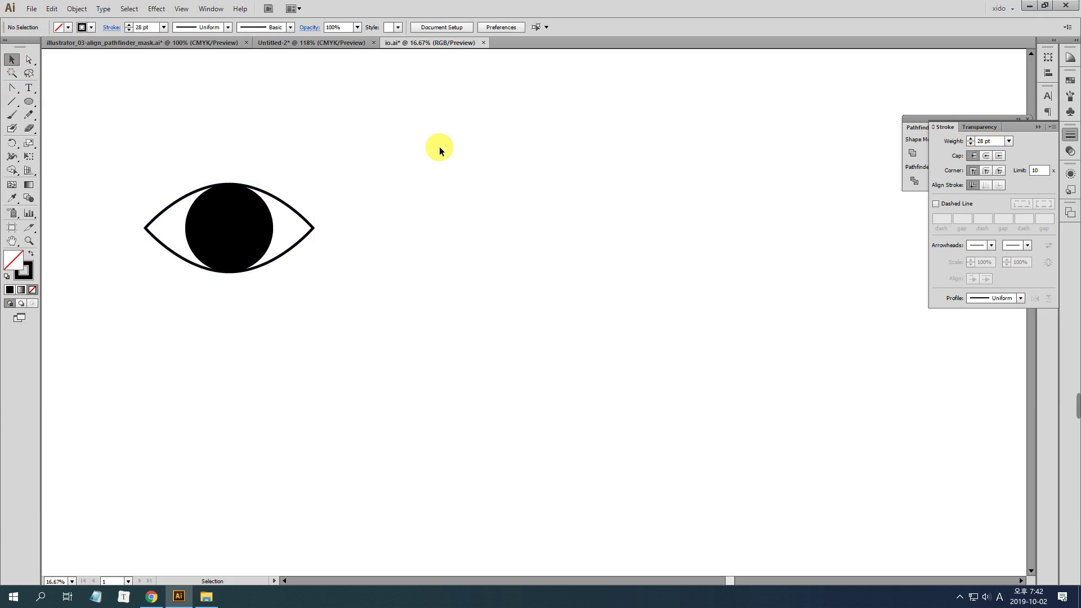
# Add a white copy of the pupil circle, about 262 mm in diameter, at the pupil's upper left
pyautogui.moveTo(29, 102); pyautogui.dragTo(94, 103)
pyautogui.click(12, 59)
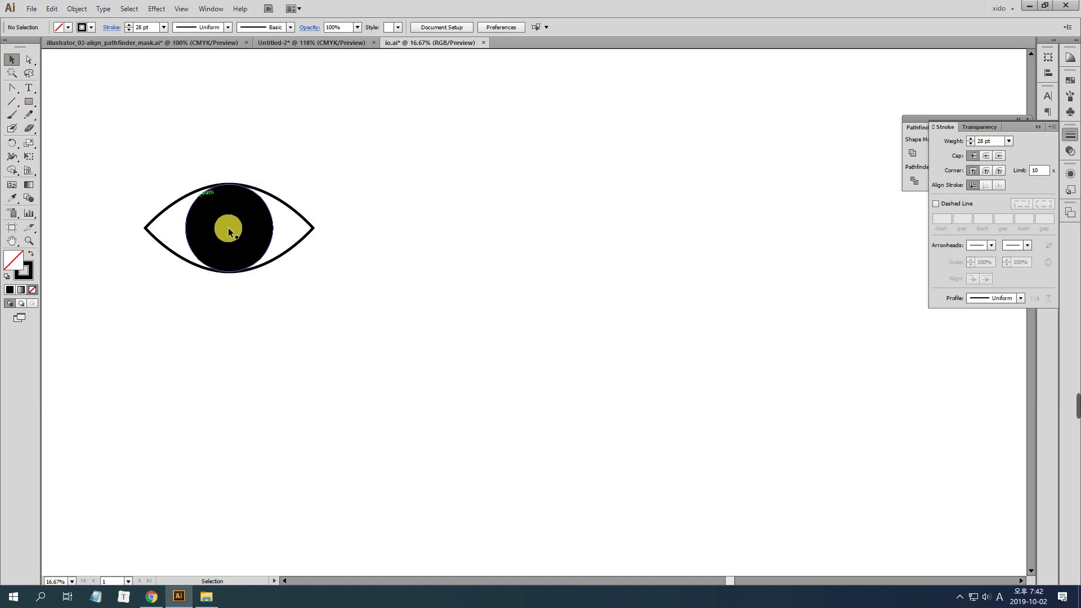
pyautogui.click(206, 205)
pyautogui.moveTo(277, 277); pyautogui.dragTo(257, 257)
pyautogui.press('i')
pyautogui.click(374, 310)
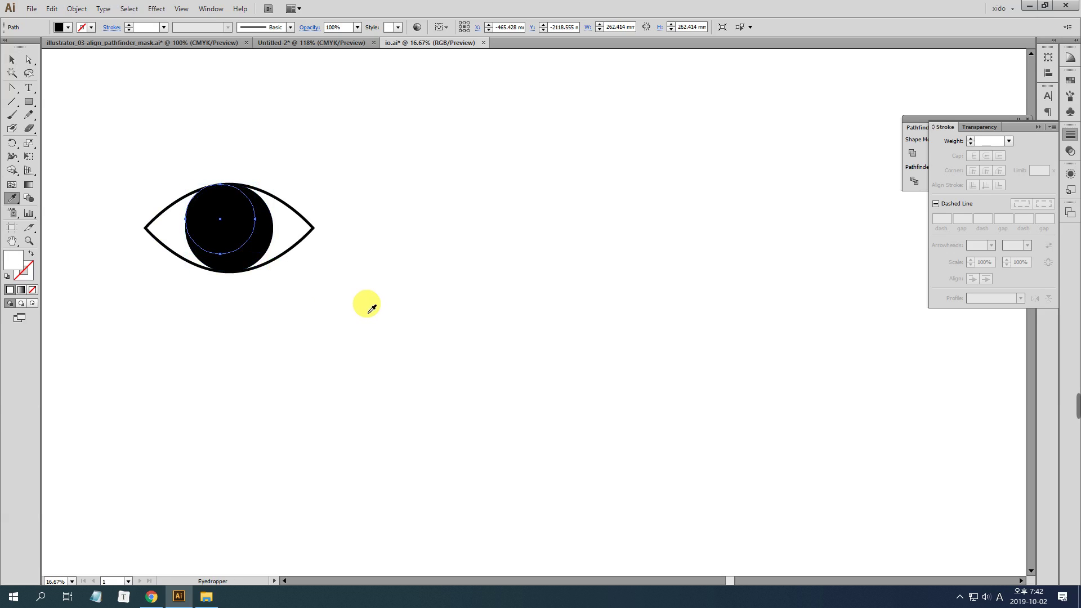
pyautogui.press('v')
# Add a second white copy of the pupil, about 205 mm in diameter, at its lower right
pyautogui.hotkey('ctrl', 'z')
pyautogui.hotkey('ctrl', 'z')
pyautogui.hotkey('ctrl', 'r')
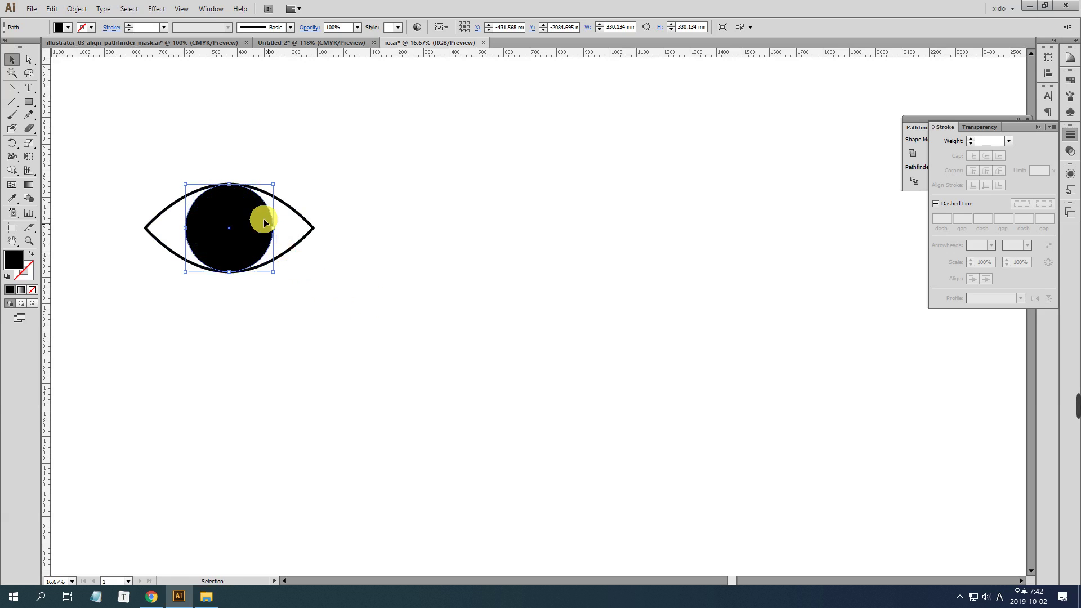
pyautogui.moveTo(188, 181); pyautogui.dragTo(218, 217)
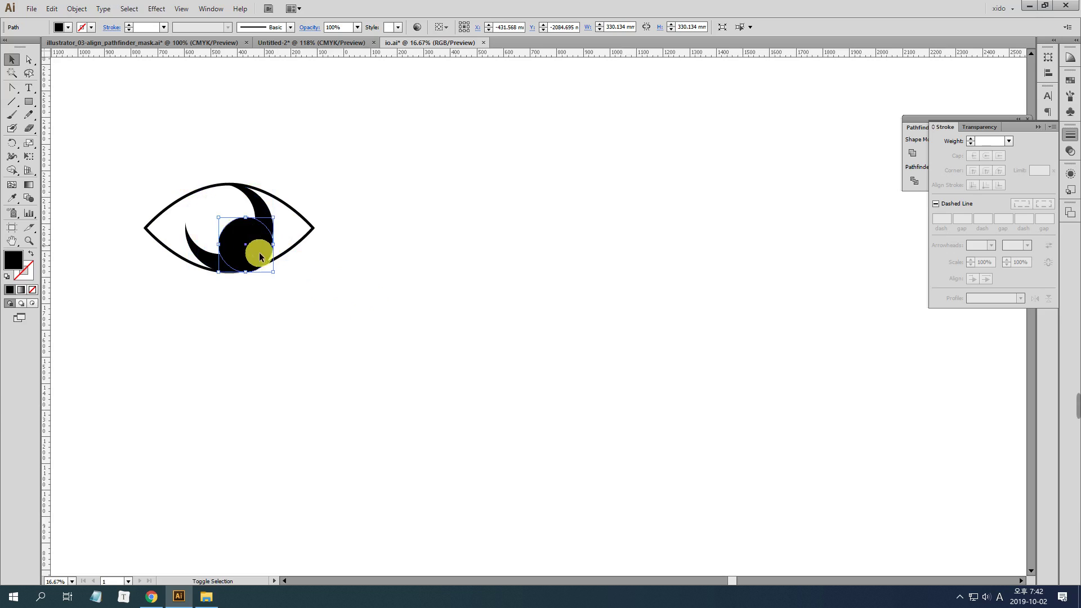
pyautogui.press('i')
pyautogui.click(218, 210)
pyautogui.click(17, 62)
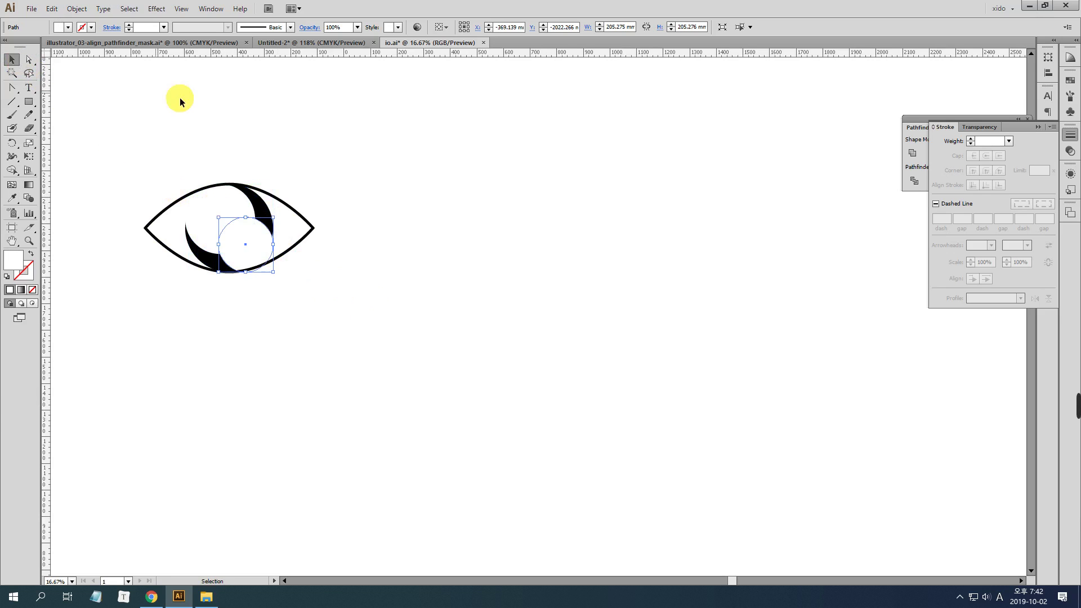
pyautogui.click(87, 82)
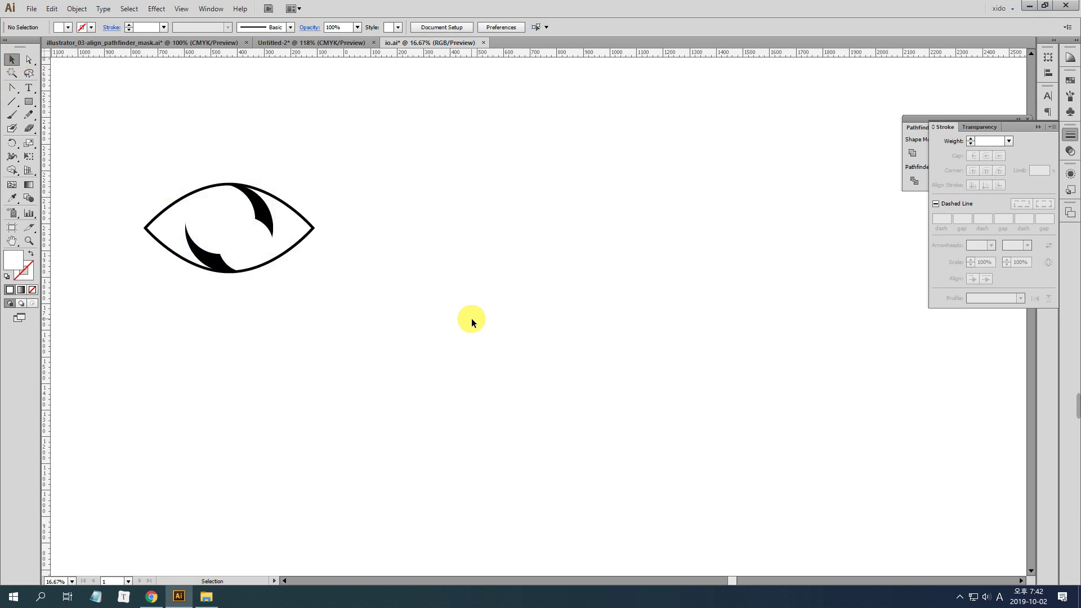
# Delete the eye outline and both white circles, keeping only the black circle
pyautogui.moveTo(300, 246); pyautogui.dragTo(295, 222)
pyautogui.press('Delete')
pyautogui.click(255, 256)
pyautogui.press('Delete')
pyautogui.press('Delete')
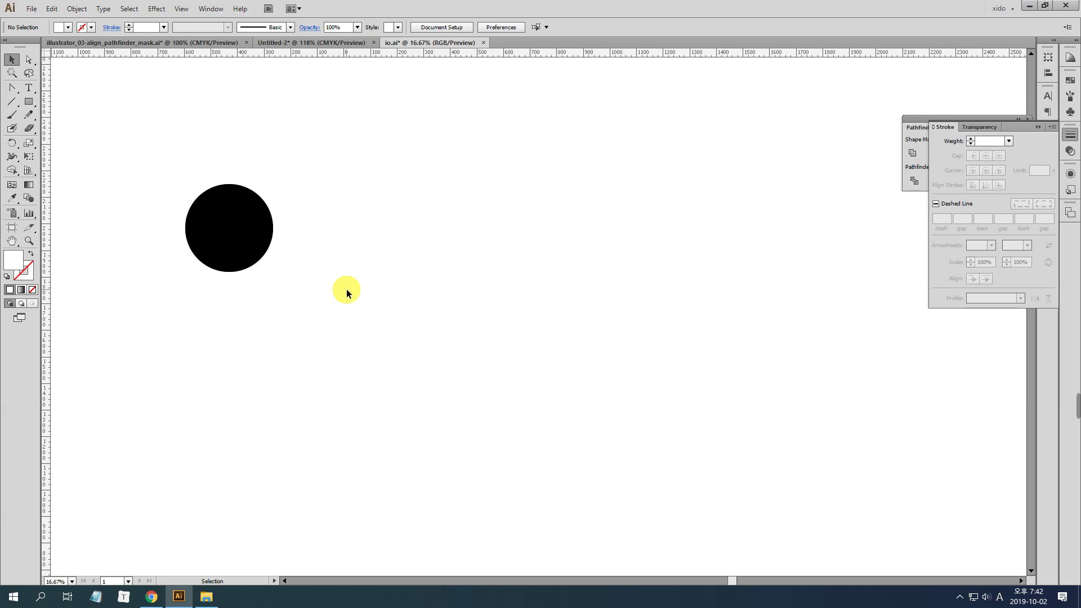
# Add the text "눈", enlarge it to about 417 pt and place it over the black circle
pyautogui.click(29, 88)
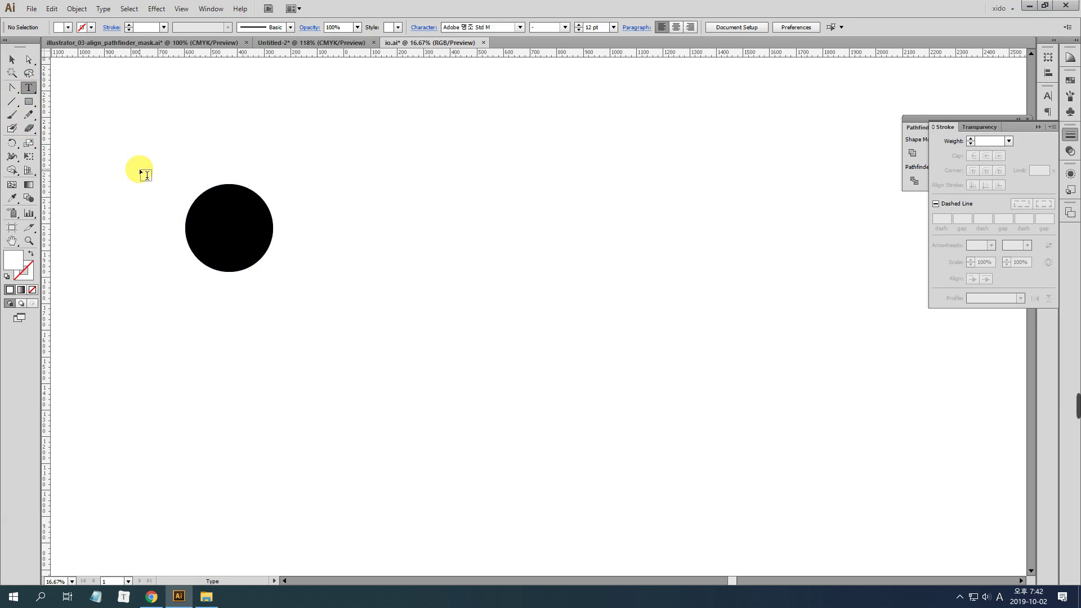
pyautogui.click(143, 165)
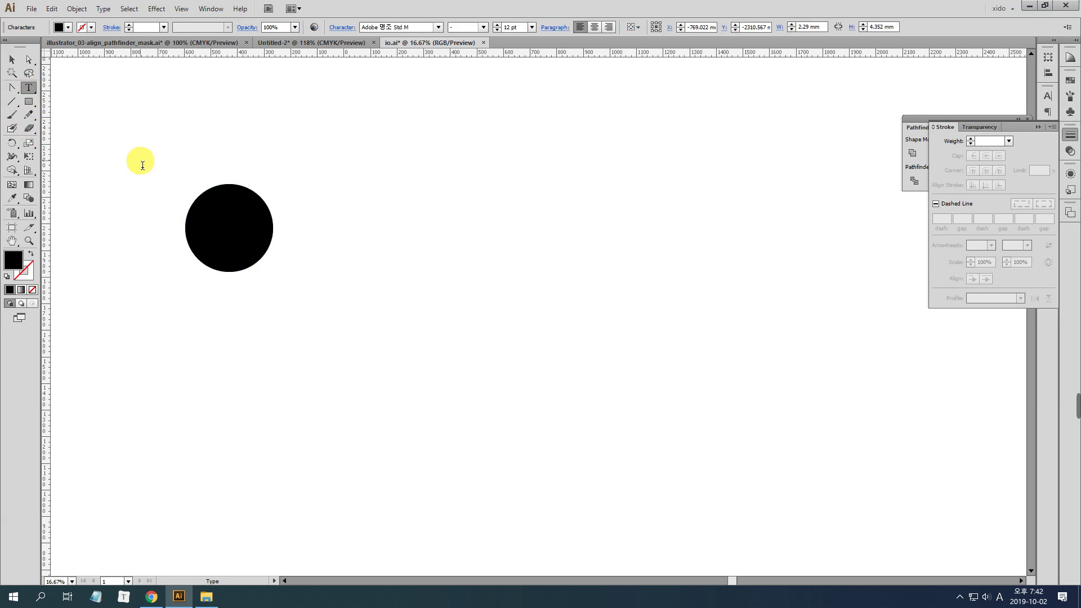
pyautogui.press('BackSpace')
pyautogui.press('Hangul')
pyautogui.write('ㅇ')
pyautogui.press('Escape')
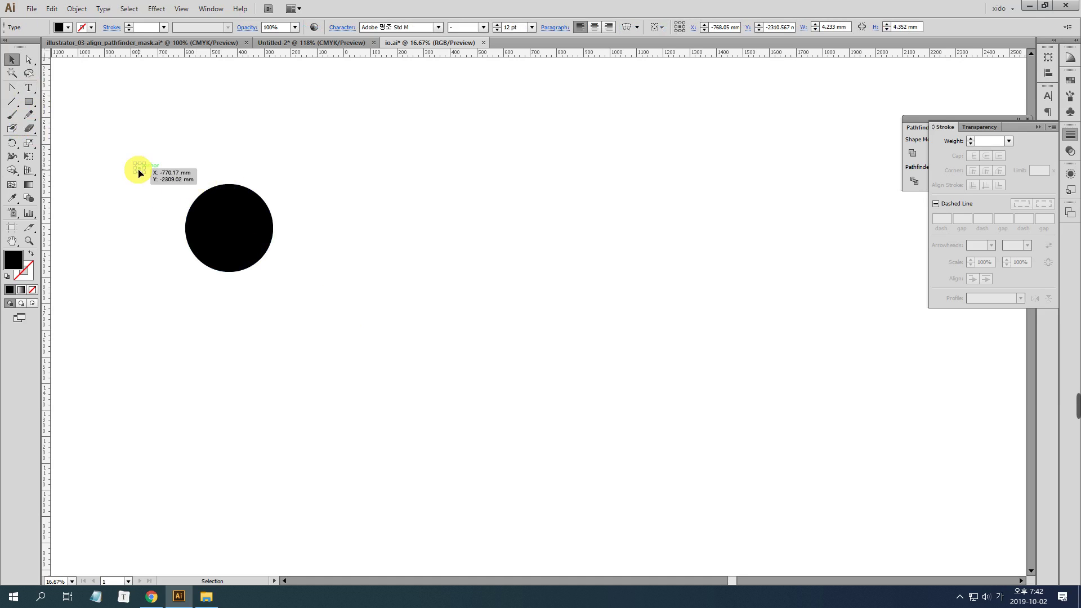
pyautogui.moveTo(145, 173); pyautogui.dragTo(232, 224)
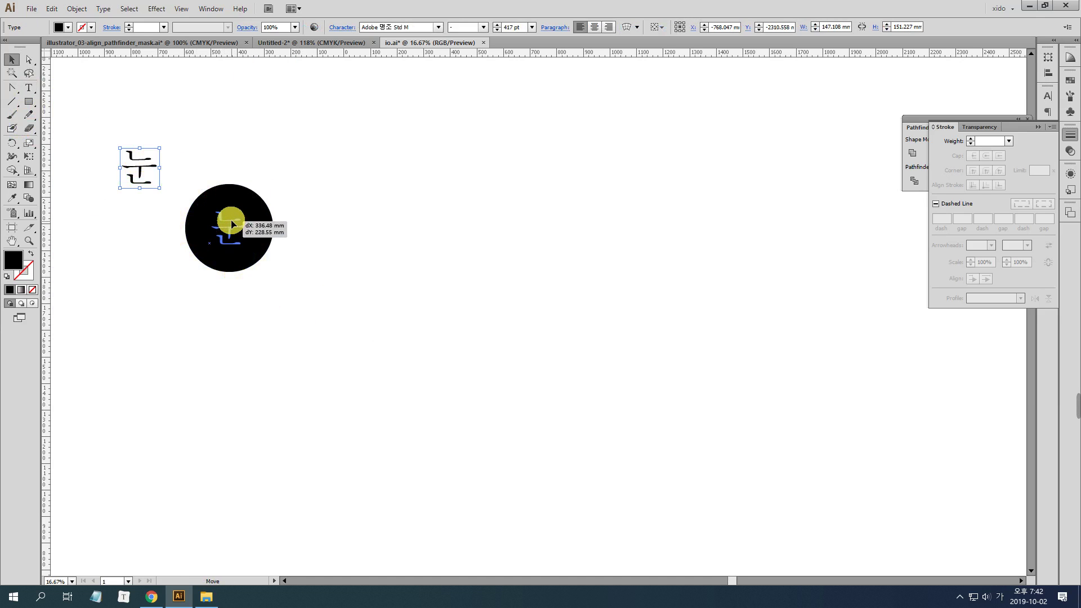
# Fill the "눈" text with white and shift it slightly to the right inside the circle
pyautogui.press('Hangul')
pyautogui.press('i')
pyautogui.click(364, 263)
pyautogui.click(11, 59)
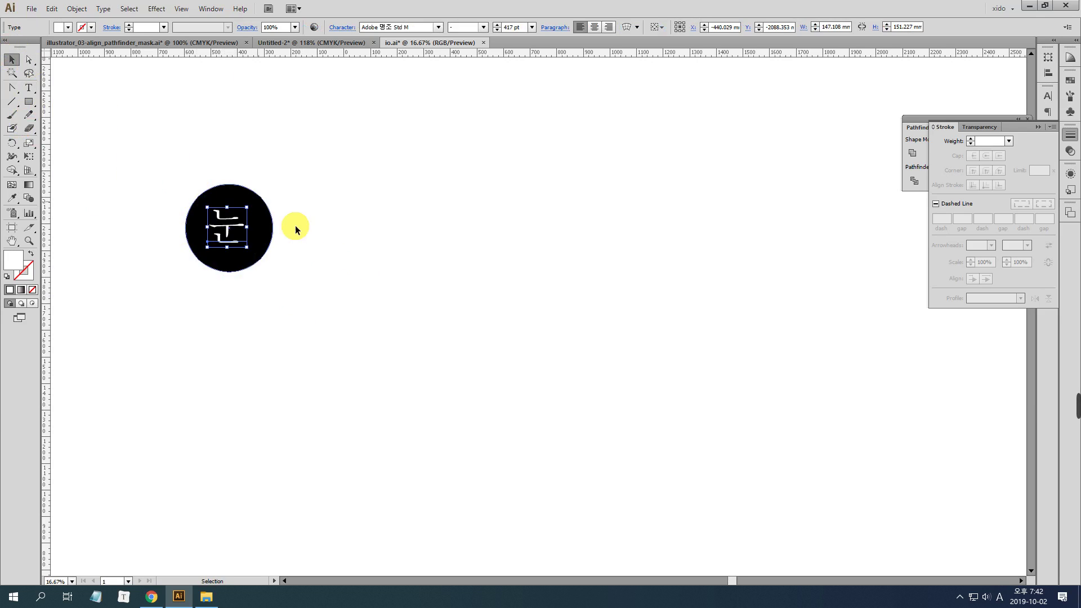
pyautogui.click(336, 293)
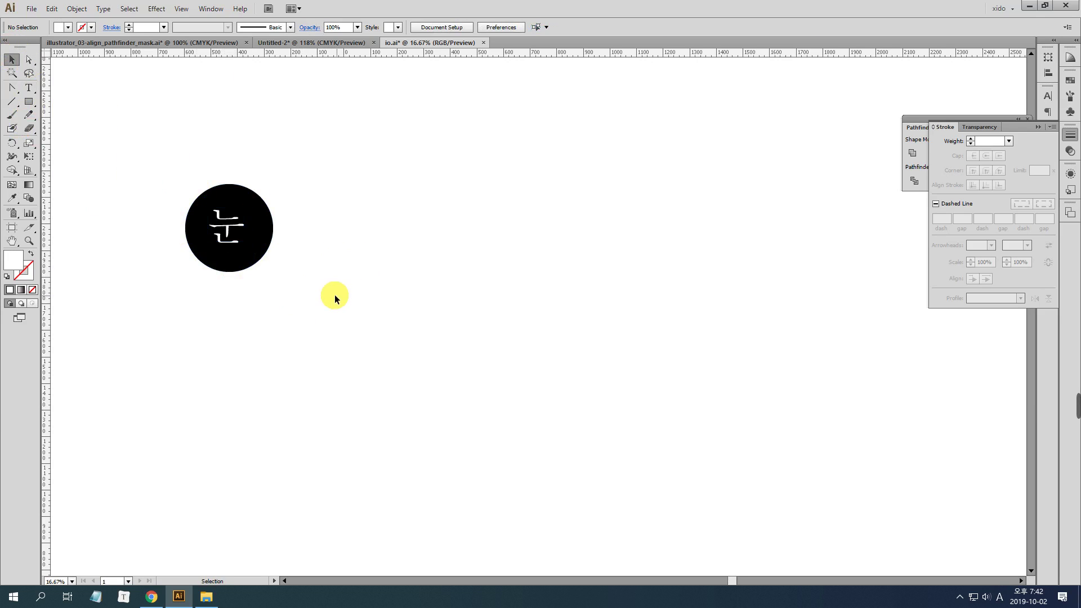
pyautogui.click(236, 232)
pyautogui.moveTo(508, 185); pyautogui.dragTo(441, 190)
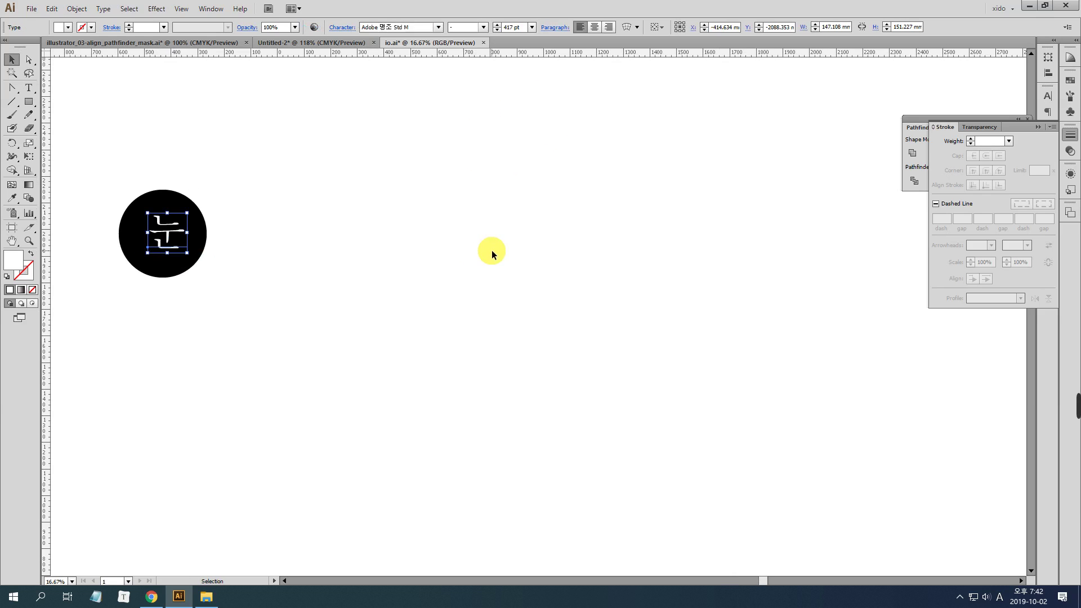
pyautogui.click(416, 321)
# Draw a white rectangle about 734 by 825 mm to the right of the circle with a 180 pt black stroke
pyautogui.click(29, 102)
pyautogui.moveTo(328, 138); pyautogui.dragTo(529, 367)
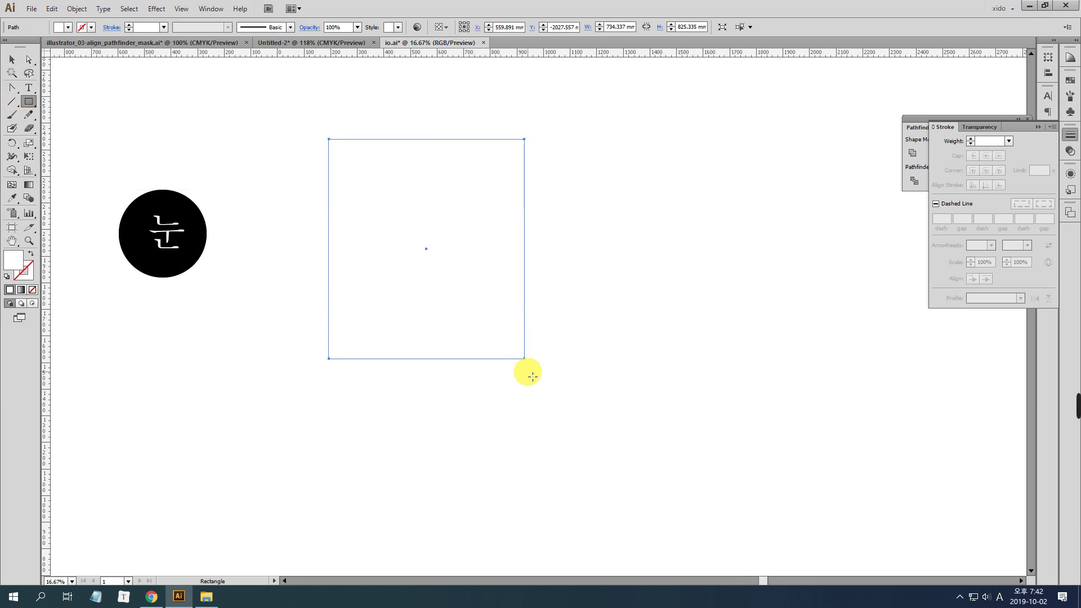
pyautogui.press('d')
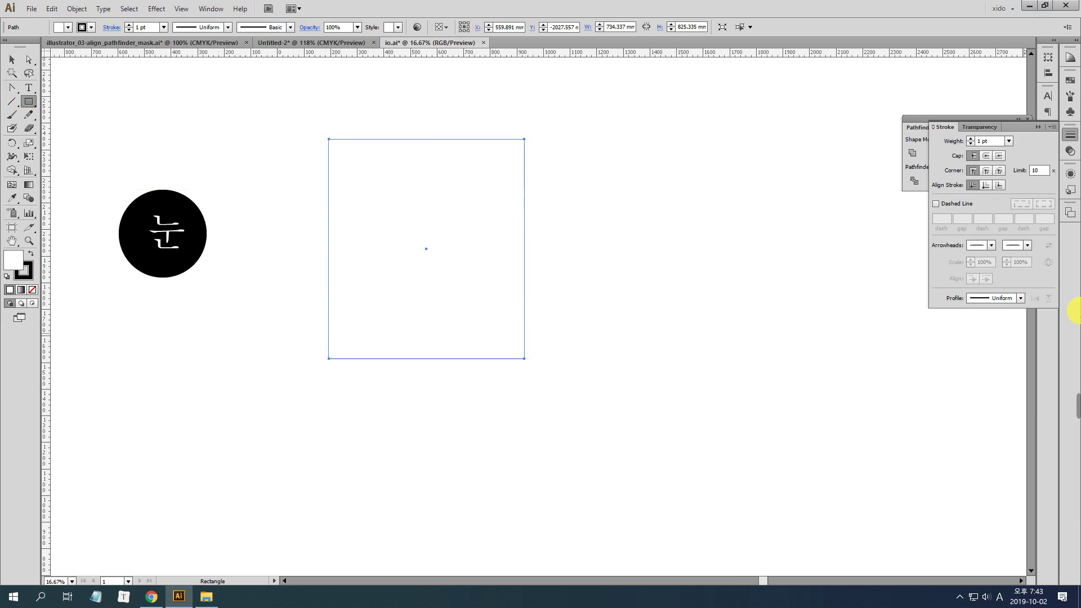
pyautogui.click(990, 141)
pyautogui.write('180')
pyautogui.press('Return')
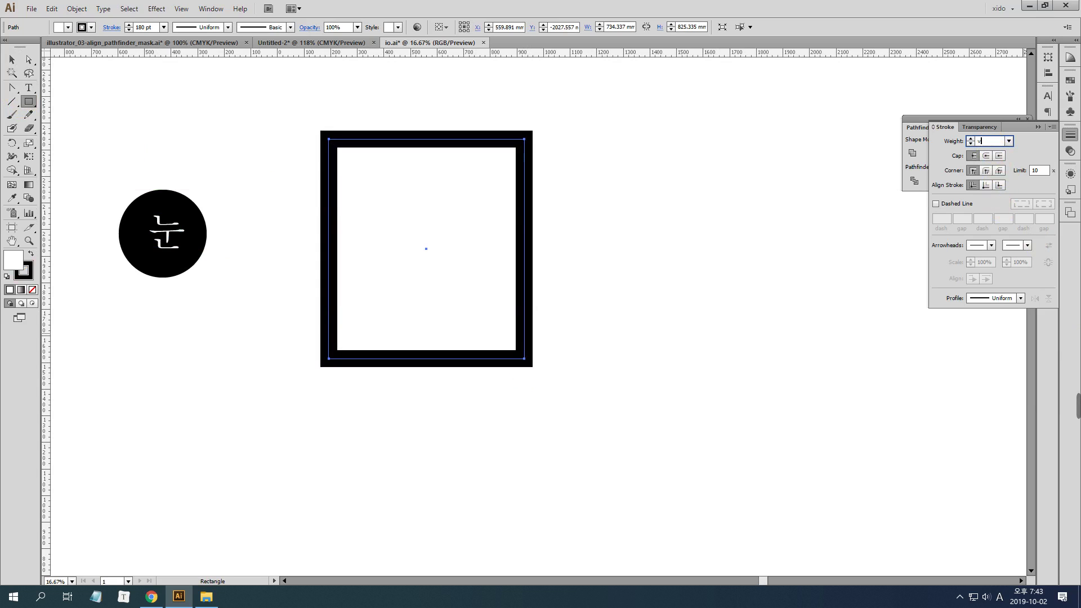
# Increase the rectangle's stroke weight to 220 pt
pyautogui.click(9, 60)
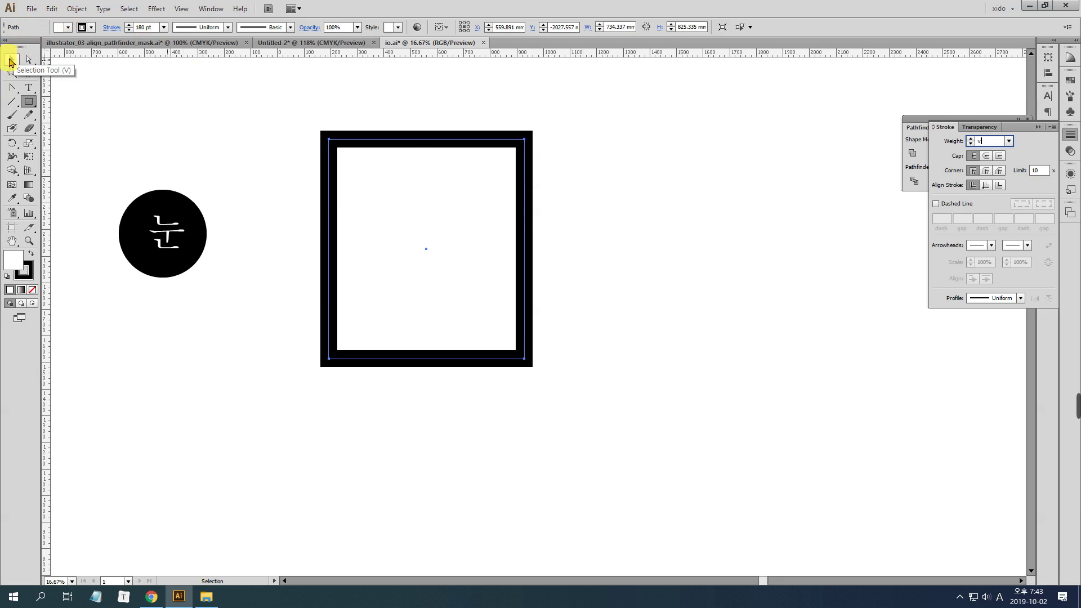
pyautogui.click(982, 142)
pyautogui.scroll(20, 980, 149)
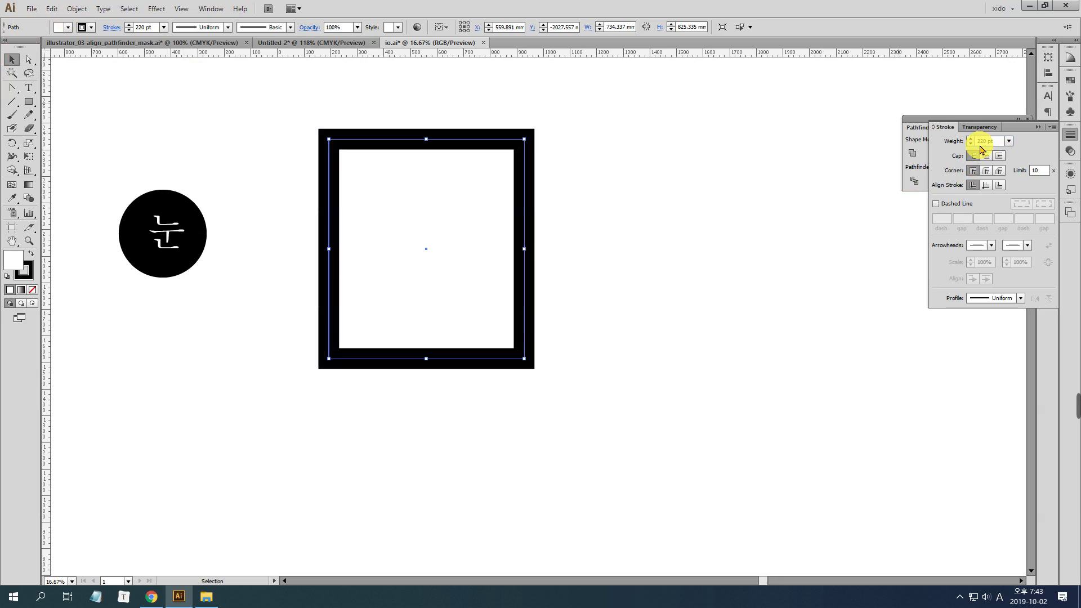
pyautogui.click(738, 246)
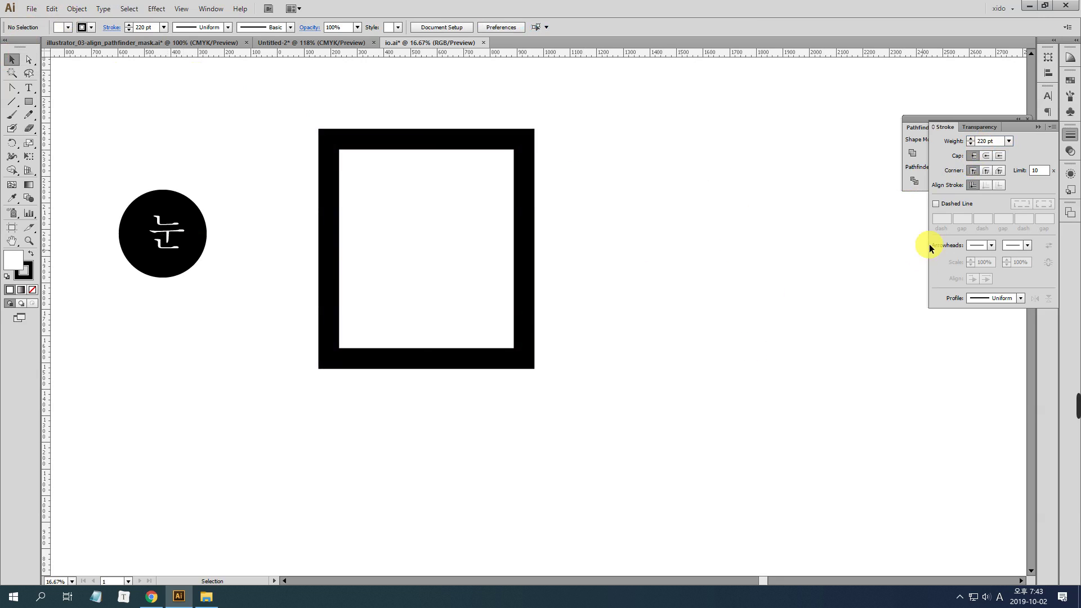
# Open the Flowers symbol library and add its blue daisy to the document's symbols
pyautogui.click(1070, 135)
pyautogui.click(1072, 115)
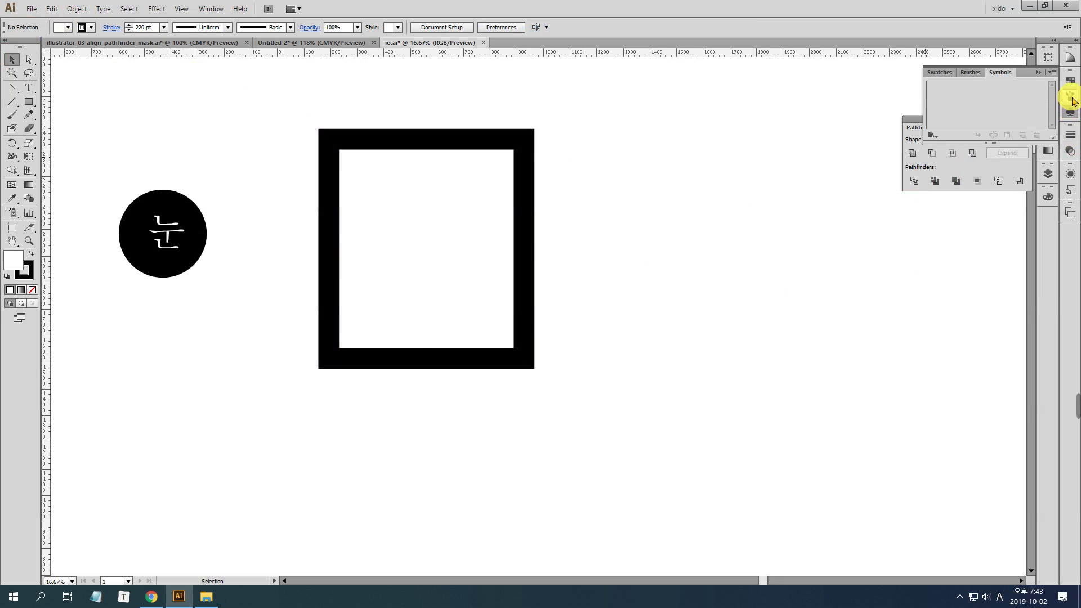
pyautogui.click(1073, 101)
pyautogui.click(1074, 113)
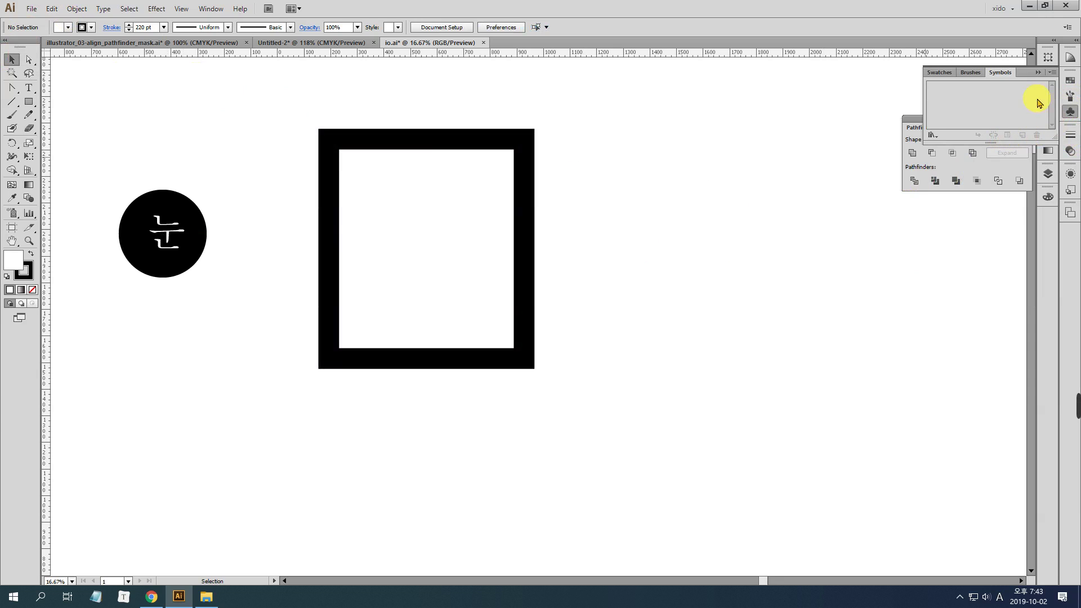
pyautogui.click(935, 137)
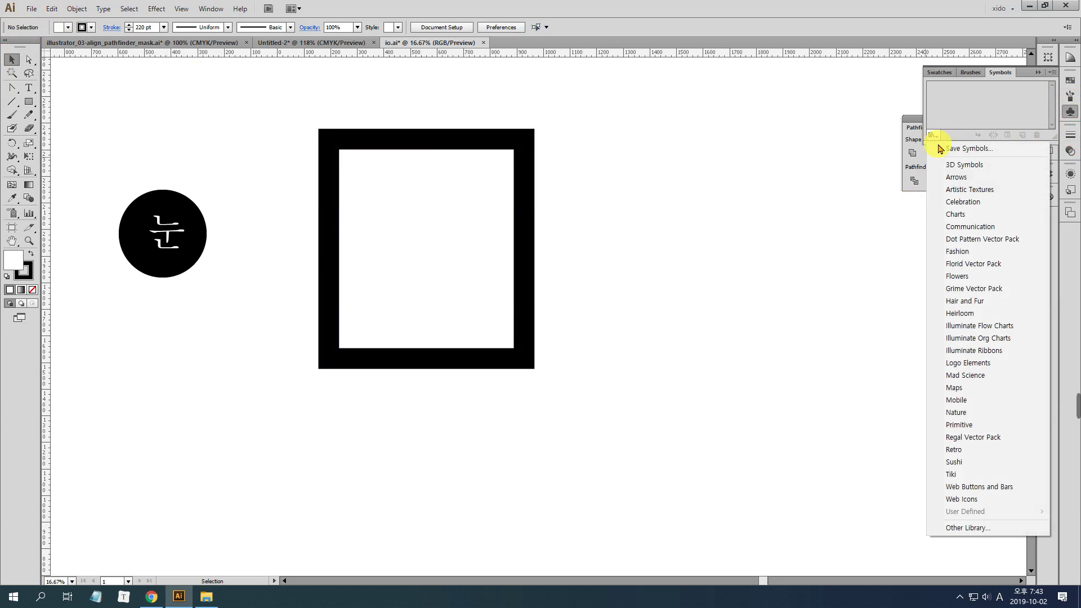
pyautogui.click(998, 280)
pyautogui.click(488, 291)
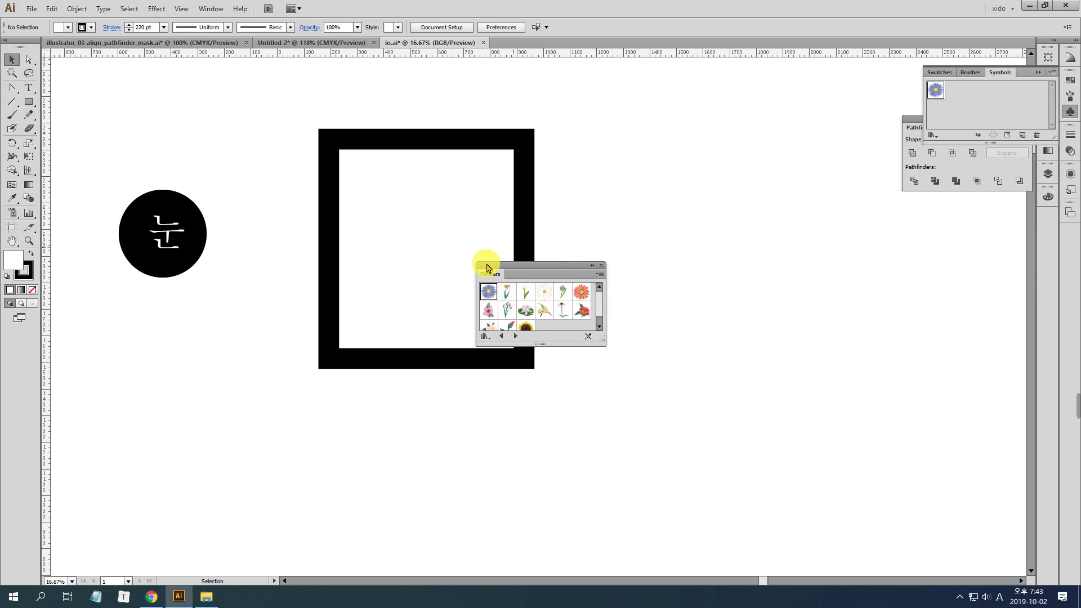
# Place the blue daisy and the orange bird-of-paradise symbols to the right of the frame, enlarging the latter
pyautogui.moveTo(489, 291); pyautogui.dragTo(723, 350)
pyautogui.moveTo(506, 291); pyautogui.dragTo(793, 450)
pyautogui.moveTo(747, 419); pyautogui.dragTo(624, 321)
pyautogui.keyDown('shift'); pyautogui.click(623, 290); pyautogui.keyUp('shift')
pyautogui.moveTo(546, 266); pyautogui.dragTo(908, 313)
pyautogui.click(879, 254)
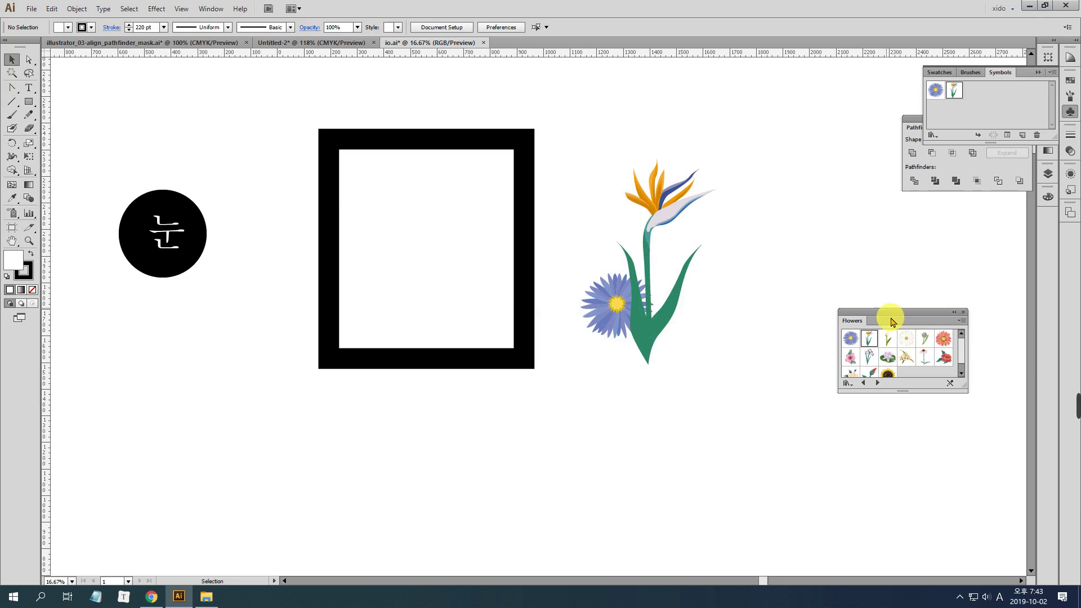
# Place an enlarged dandelion symbol beside the bird-of-paradise flower
pyautogui.moveTo(929, 343); pyautogui.dragTo(940, 497)
pyautogui.moveTo(772, 285); pyautogui.dragTo(726, 183)
pyautogui.click(852, 208)
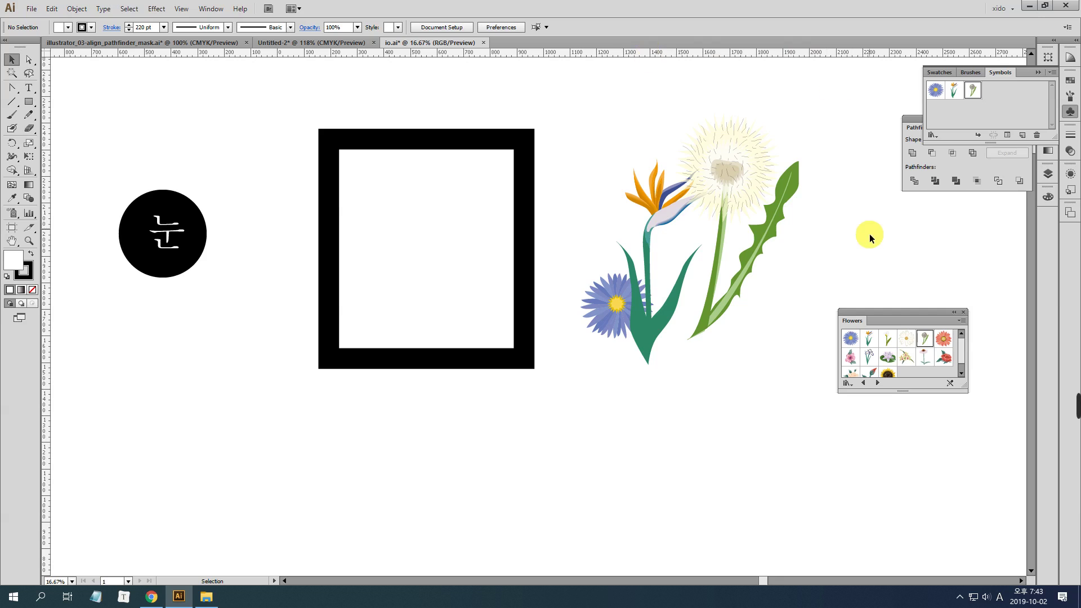
# Copy the three flowers to the right with a slight downward offset and repeat the copy once
pyautogui.click(466, 338)
pyautogui.moveTo(779, 407); pyautogui.dragTo(640, 225)
pyautogui.moveTo(717, 270); pyautogui.dragTo(868, 290)
pyautogui.moveTo(918, 321); pyautogui.dragTo(971, 469)
pyautogui.hotkey('ctrl', 'd')
# Copy two neighbouring dandelions with the daisy and bird-of-paradise between them onto the black frame and send the copies to the back
pyautogui.moveTo(842, 402); pyautogui.dragTo(619, 292)
pyautogui.moveTo(678, 370); pyautogui.dragTo(340, 344)
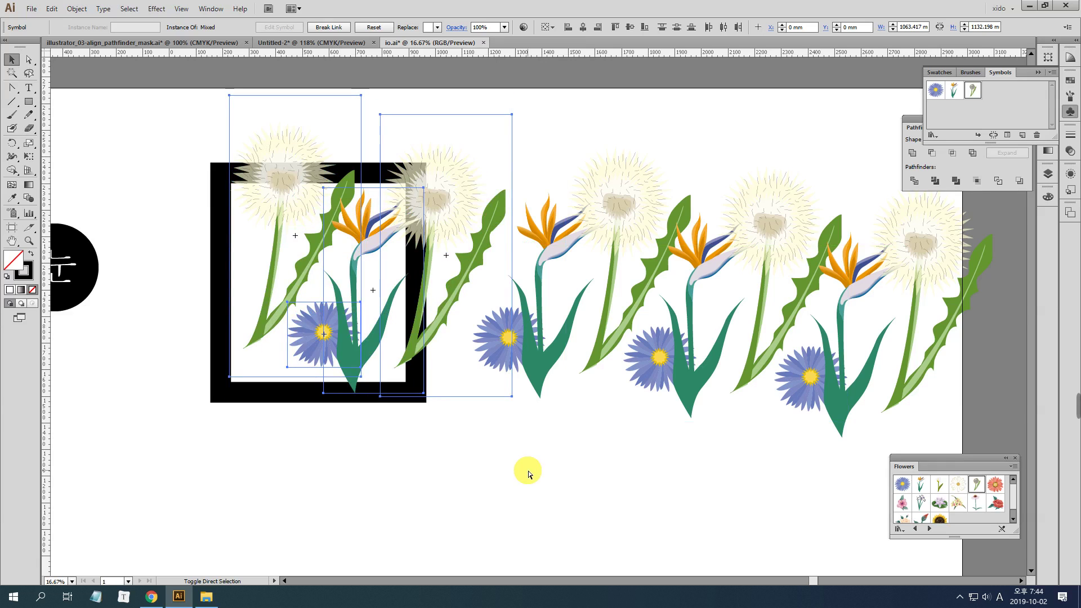
pyautogui.hotkey('ctrl', 'shift', '[')
# Make a clipping mask from the frame rectangle and the flowers behind it
pyautogui.moveTo(213, 450)
pyautogui.mouseDown()
pyautogui.moveTo(202, 383)
pyautogui.moveTo(223, 356)
pyautogui.mouseUp()
pyautogui.moveTo(410, 506); pyautogui.dragTo(222, 181)
pyautogui.hotkey('ctrl', '7')
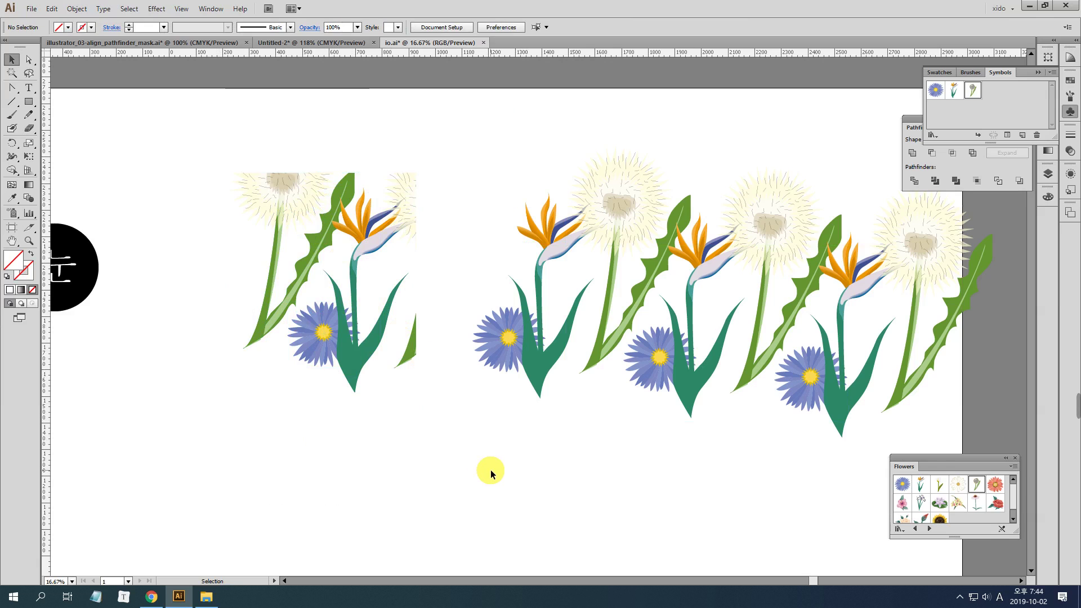
# Bring back the thick black frame around the clipped flowers
pyautogui.hotkey('ctrl', 'z')
pyautogui.click(490, 470)
pyautogui.moveTo(405, 477); pyautogui.dragTo(593, 449)
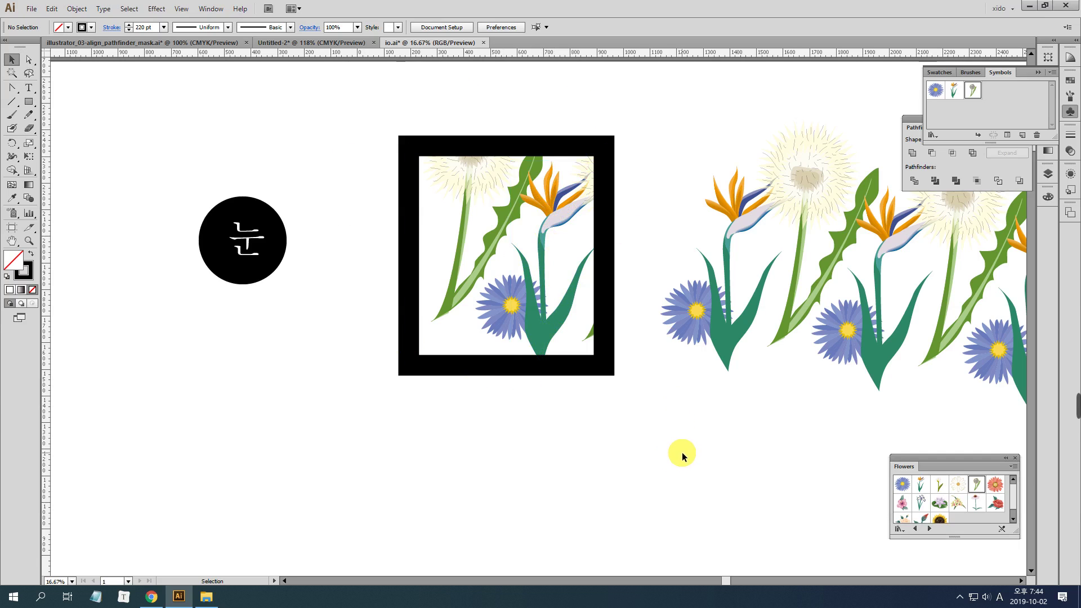
# Collapse the floating Symbols and Pathfinder panels to clear the space over the row of flowers
pyautogui.moveTo(768, 407); pyautogui.dragTo(667, 414)
pyautogui.click(1068, 112)
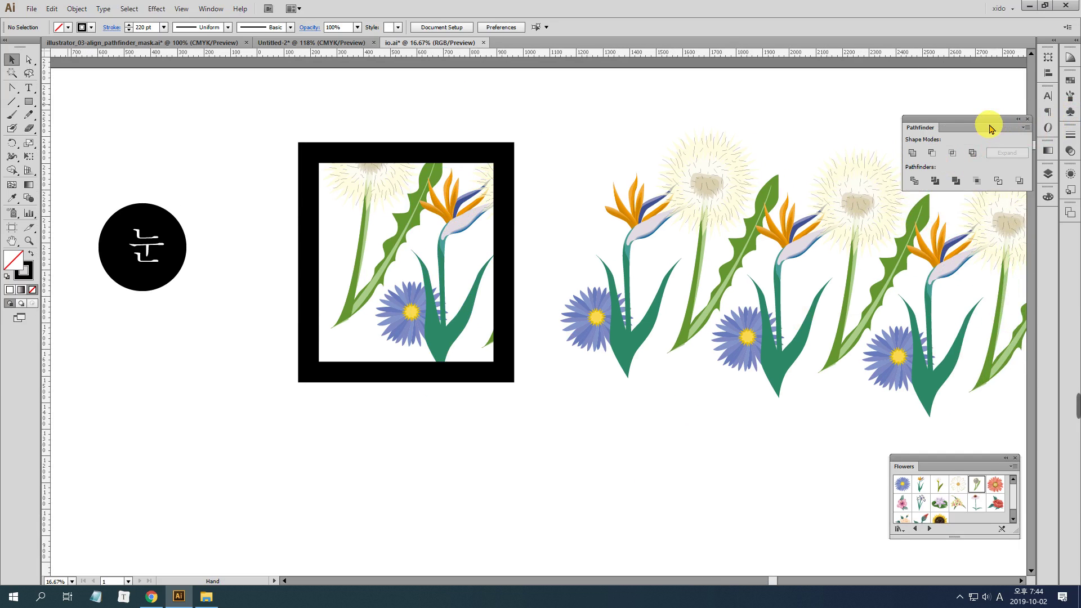
pyautogui.moveTo(985, 125); pyautogui.dragTo(1046, 68)
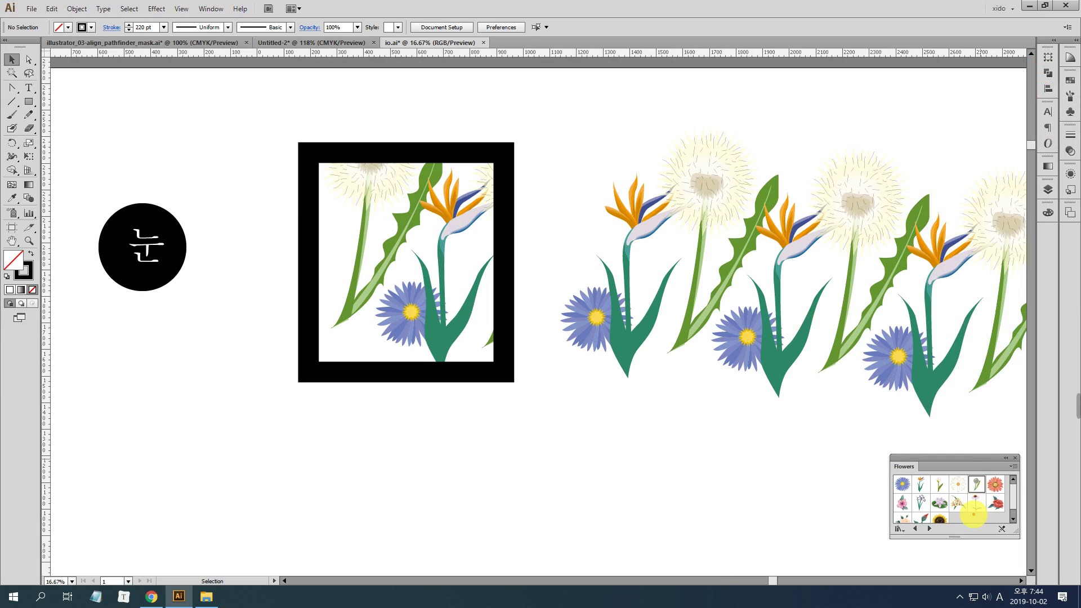
pyautogui.moveTo(943, 417)
pyautogui.mouseDown()
pyautogui.moveTo(929, 422)
pyautogui.moveTo(648, 240)
pyautogui.moveTo(953, 152)
pyautogui.moveTo(975, 378)
pyautogui.moveTo(909, 432)
pyautogui.mouseUp()
pyautogui.moveTo(732, 84)
pyautogui.mouseDown()
pyautogui.moveTo(738, 106)
pyautogui.moveTo(731, 85)
pyautogui.moveTo(758, 115)
pyautogui.mouseUp()
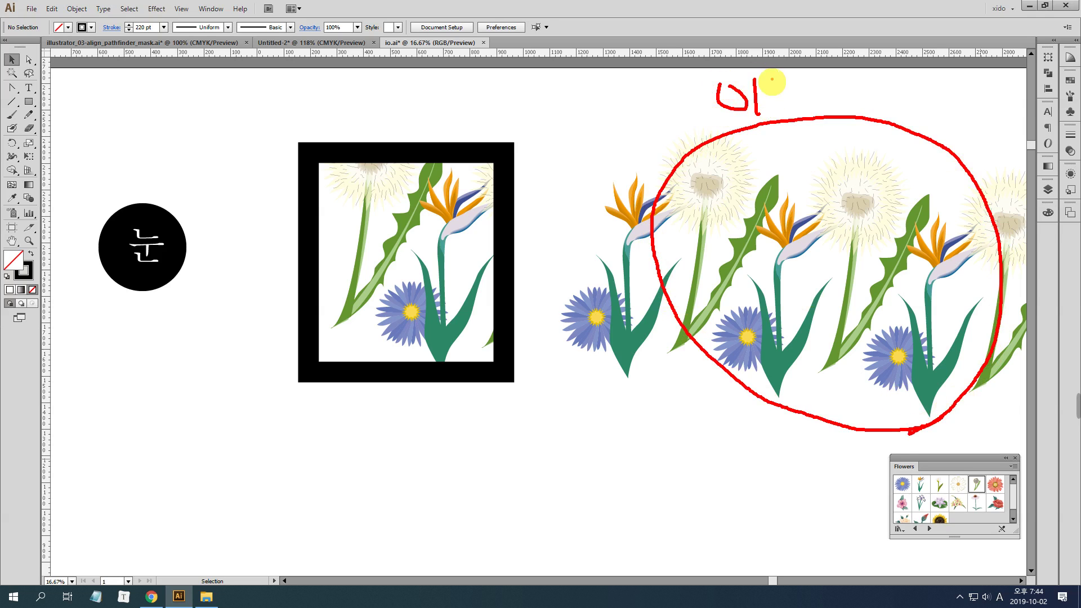
pyautogui.moveTo(772, 71)
pyautogui.mouseDown()
pyautogui.moveTo(798, 90)
pyautogui.moveTo(777, 101)
pyautogui.mouseUp()
pyautogui.moveTo(830, 66)
pyautogui.mouseDown()
pyautogui.moveTo(833, 117)
pyautogui.moveTo(877, 75)
pyautogui.moveTo(859, 103)
pyautogui.mouseUp()
pyautogui.moveTo(867, 90)
pyautogui.mouseDown()
pyautogui.moveTo(884, 104)
pyautogui.moveTo(887, 79)
pyautogui.moveTo(891, 126)
pyautogui.mouseUp()
pyautogui.moveTo(383, 144)
pyautogui.mouseDown()
pyautogui.moveTo(381, 109)
pyautogui.moveTo(399, 103)
pyautogui.mouseUp()
pyautogui.moveTo(400, 80); pyautogui.dragTo(445, 81)
pyautogui.moveTo(401, 93)
pyautogui.mouseDown()
pyautogui.moveTo(433, 95)
pyautogui.moveTo(403, 87)
pyautogui.moveTo(424, 111)
pyautogui.moveTo(416, 117)
pyautogui.moveTo(443, 121)
pyautogui.mouseUp()
pyautogui.moveTo(414, 134); pyautogui.dragTo(466, 151)
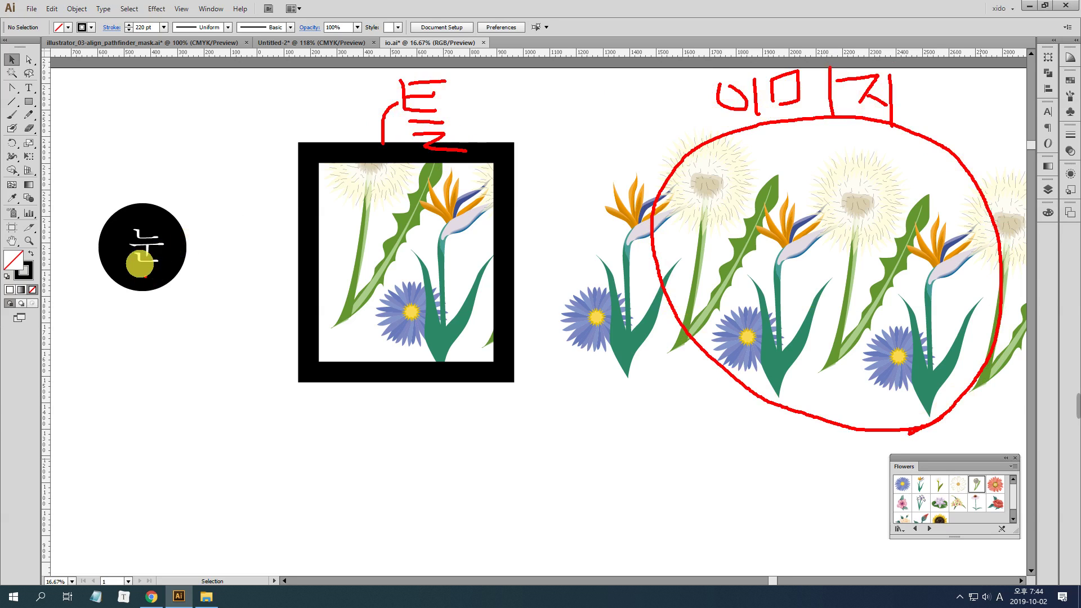
pyautogui.moveTo(81, 97); pyautogui.dragTo(71, 124)
pyautogui.moveTo(82, 110); pyautogui.dragTo(97, 124)
pyautogui.moveTo(105, 76); pyautogui.dragTo(110, 145)
pyautogui.moveTo(144, 86)
pyautogui.mouseDown()
pyautogui.moveTo(130, 112)
pyautogui.moveTo(162, 105)
pyautogui.moveTo(162, 121)
pyautogui.moveTo(188, 126)
pyautogui.mouseUp()
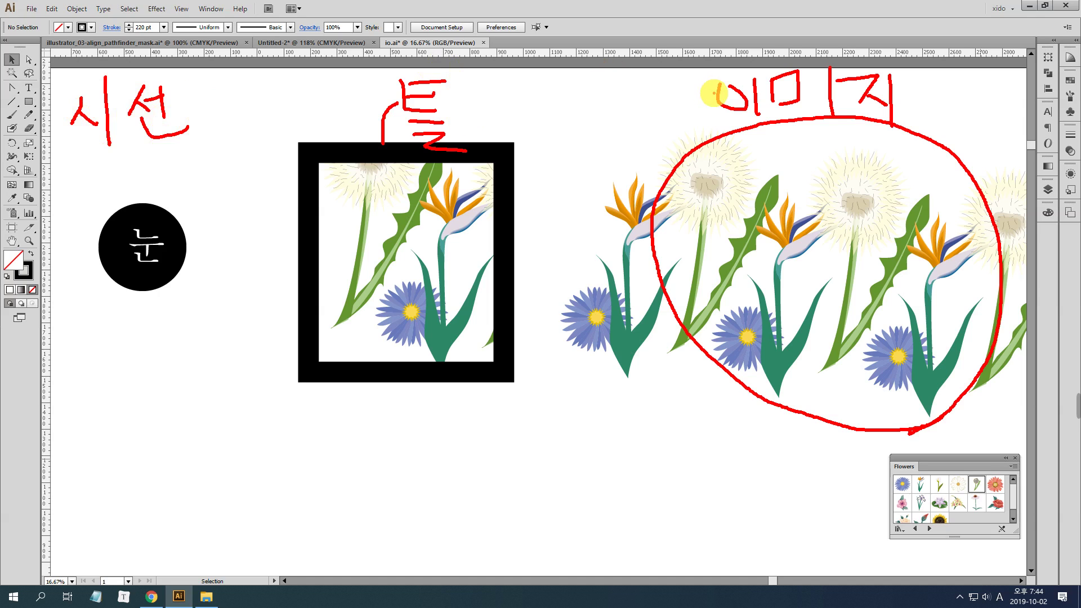
pyautogui.moveTo(470, 161)
pyautogui.mouseDown()
pyautogui.moveTo(400, 160)
pyautogui.moveTo(355, 90)
pyautogui.moveTo(425, 58)
pyautogui.moveTo(459, 149)
pyautogui.mouseUp()
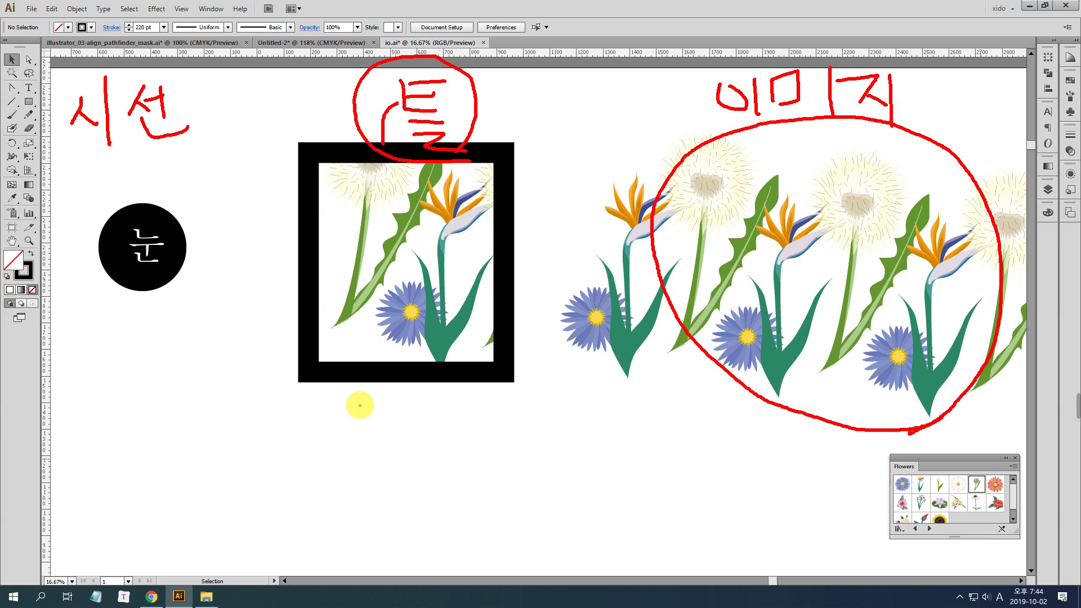
pyautogui.moveTo(325, 403)
pyautogui.mouseDown()
pyautogui.moveTo(318, 448)
pyautogui.moveTo(370, 413)
pyautogui.moveTo(369, 435)
pyautogui.moveTo(381, 433)
pyautogui.mouseUp()
pyautogui.moveTo(381, 425); pyautogui.dragTo(390, 423)
pyautogui.moveTo(390, 406); pyautogui.dragTo(395, 446)
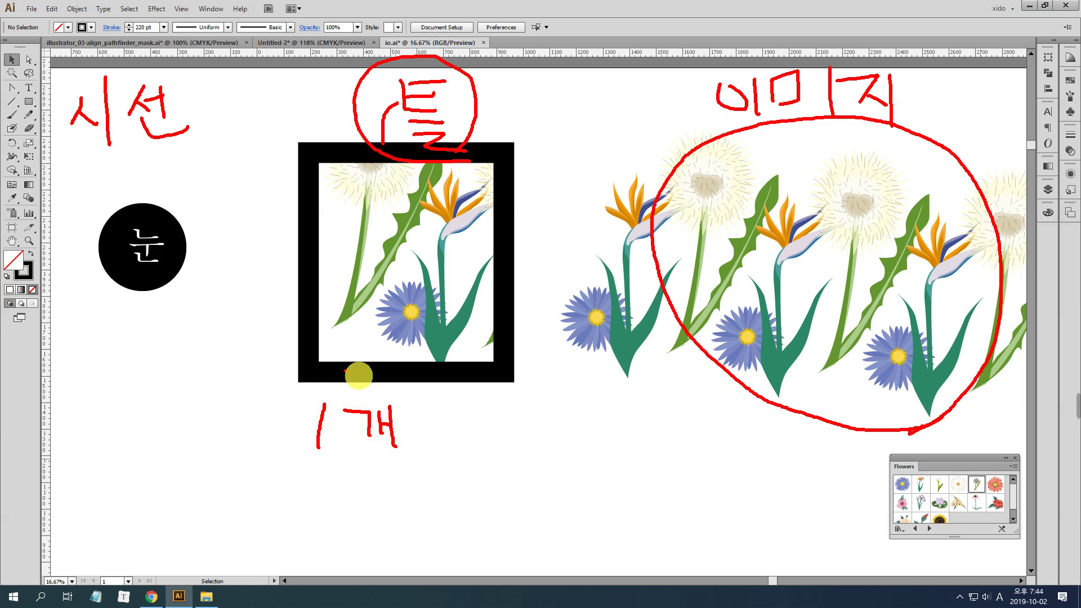
pyautogui.moveTo(335, 469)
pyautogui.mouseDown()
pyautogui.moveTo(363, 489)
pyautogui.moveTo(371, 475)
pyautogui.moveTo(348, 513)
pyautogui.moveTo(403, 513)
pyautogui.mouseUp()
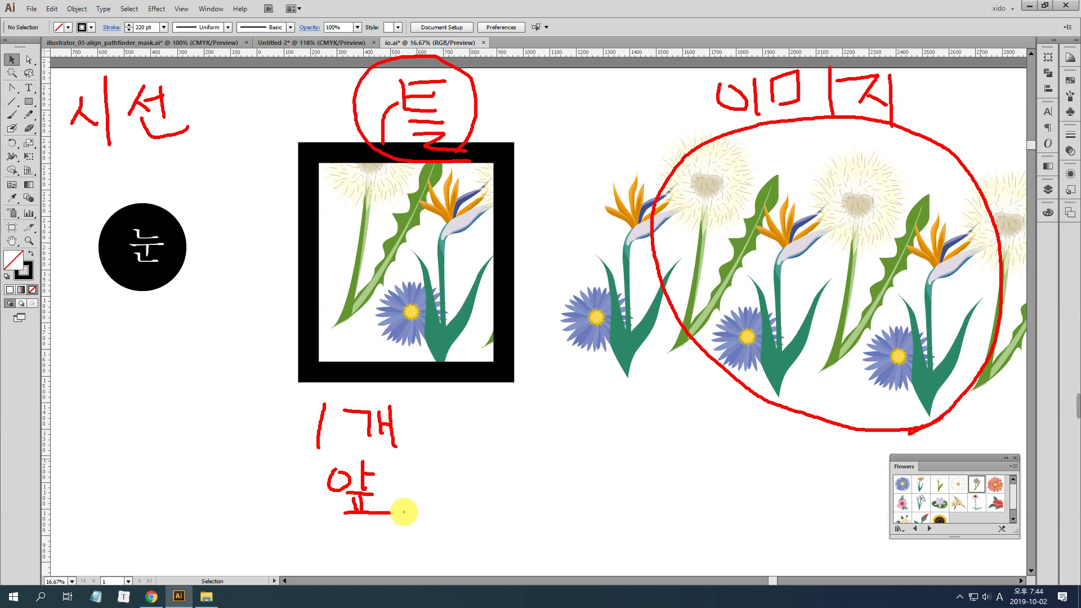
pyautogui.moveTo(302, 394); pyautogui.dragTo(441, 528)
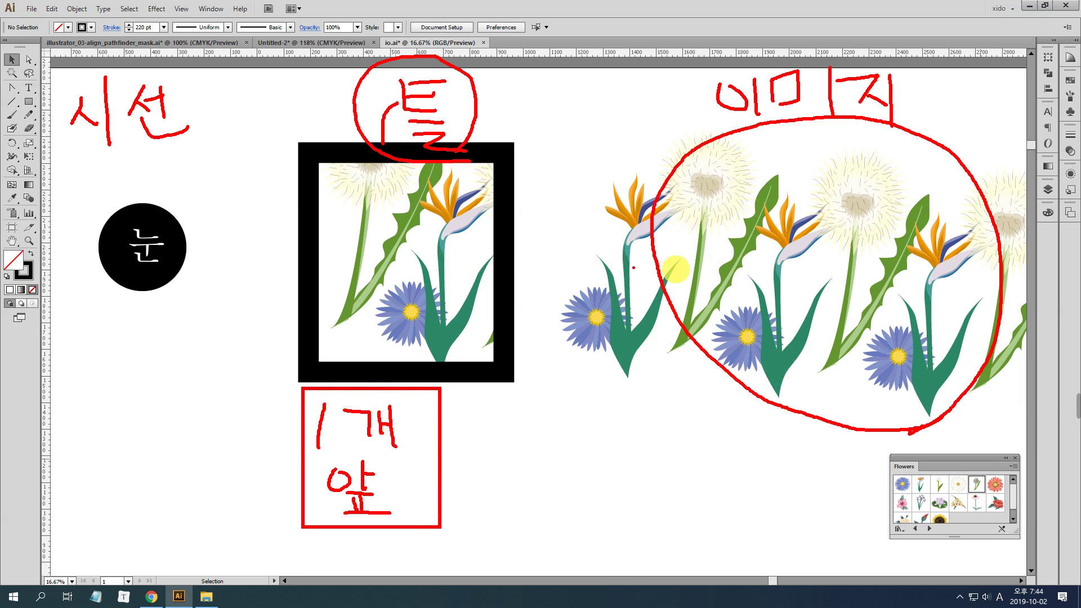
pyautogui.moveTo(707, 269)
pyautogui.mouseDown()
pyautogui.moveTo(431, 256)
pyautogui.moveTo(442, 238)
pyautogui.moveTo(426, 259)
pyautogui.moveTo(465, 279)
pyautogui.mouseUp()
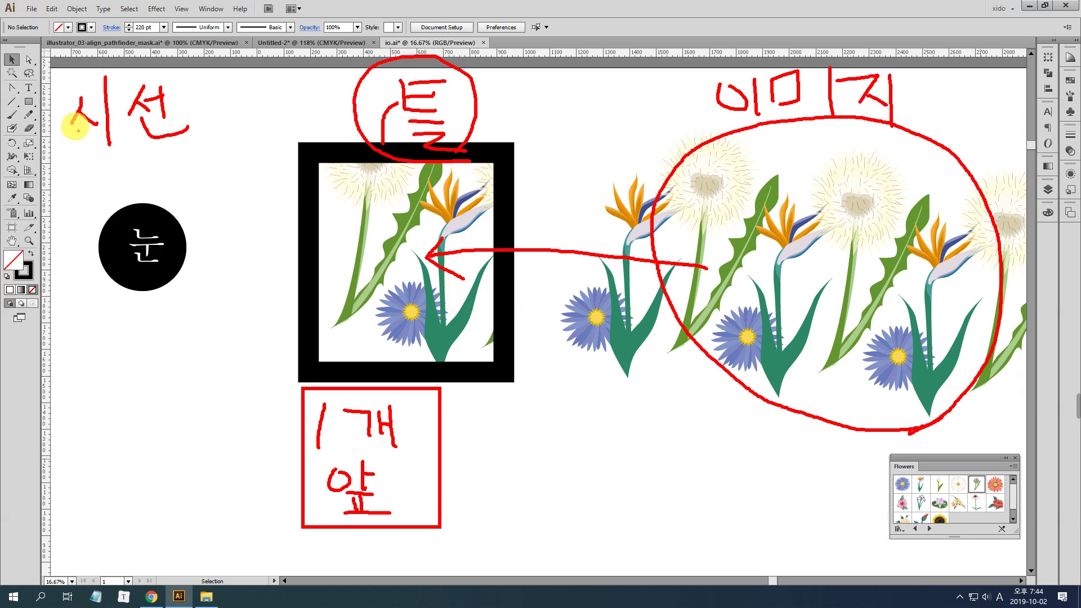
pyautogui.press('Escape')
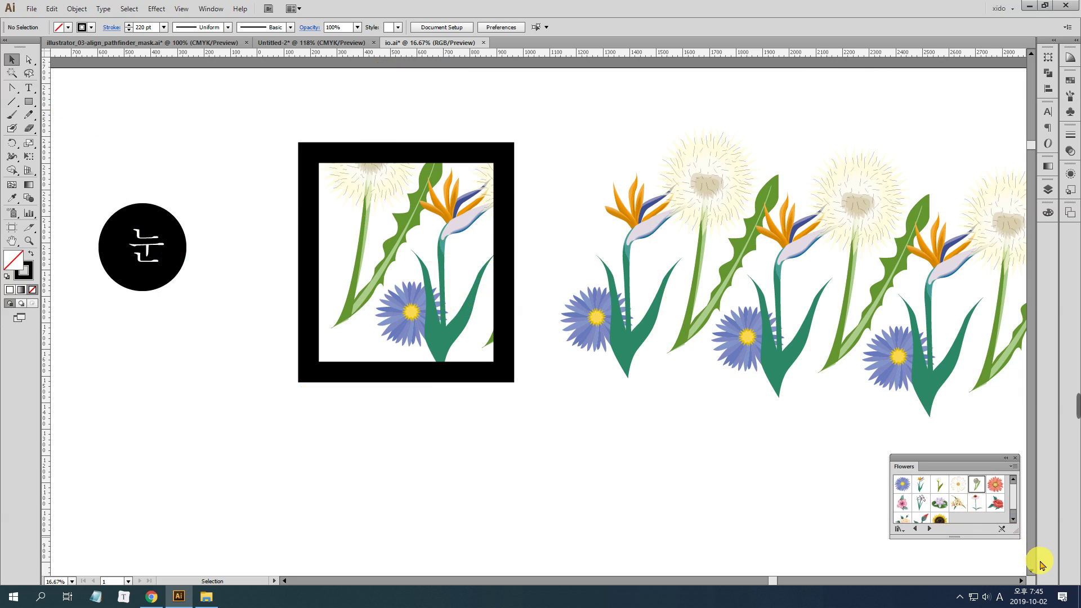
# Examine the artwork in Outline view to see the flowers extending beyond the mask, and return to Preview
pyautogui.hotkey('ctrl', 'y')
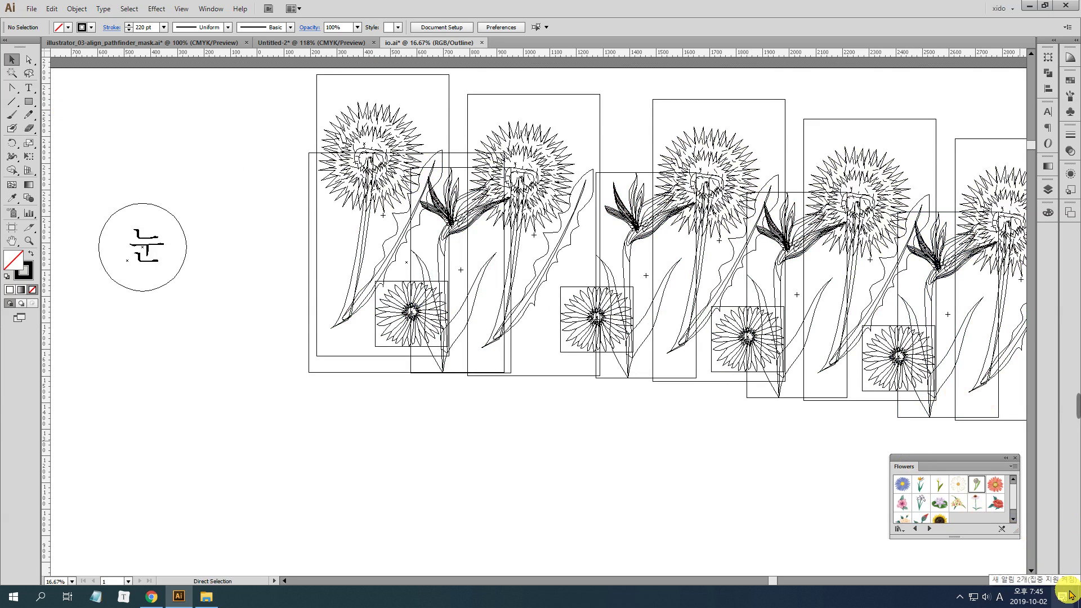
pyautogui.hotkey('ctrl', 'y')
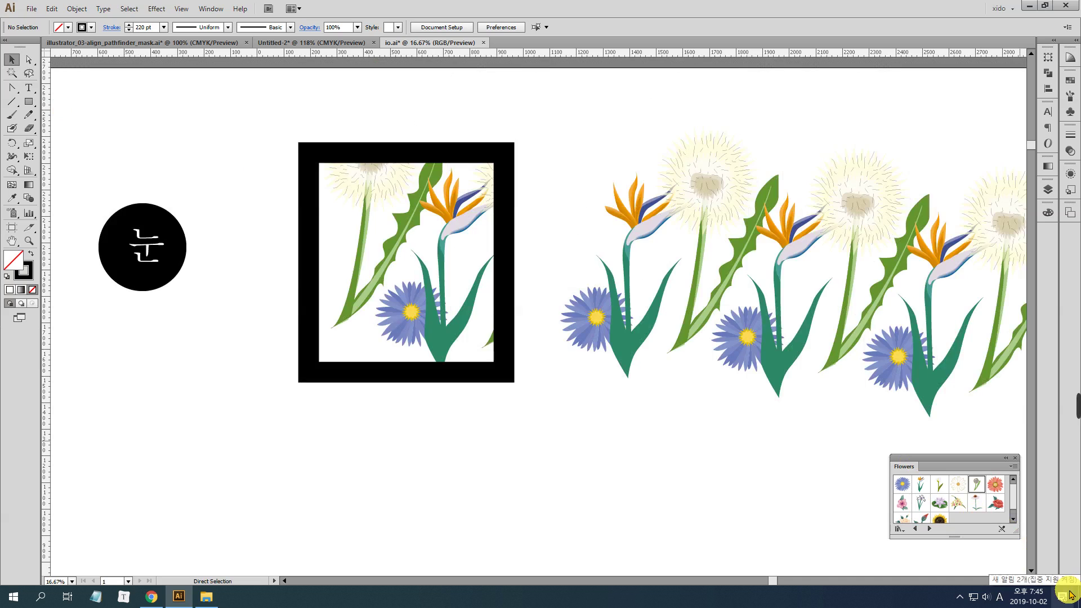
pyautogui.click(429, 322)
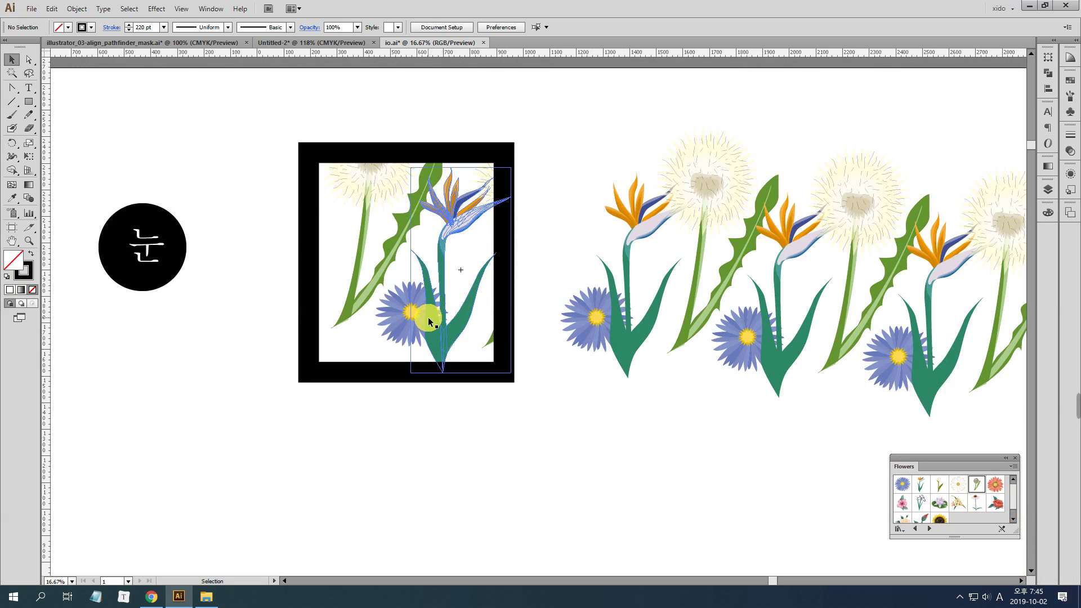
pyautogui.click(427, 322)
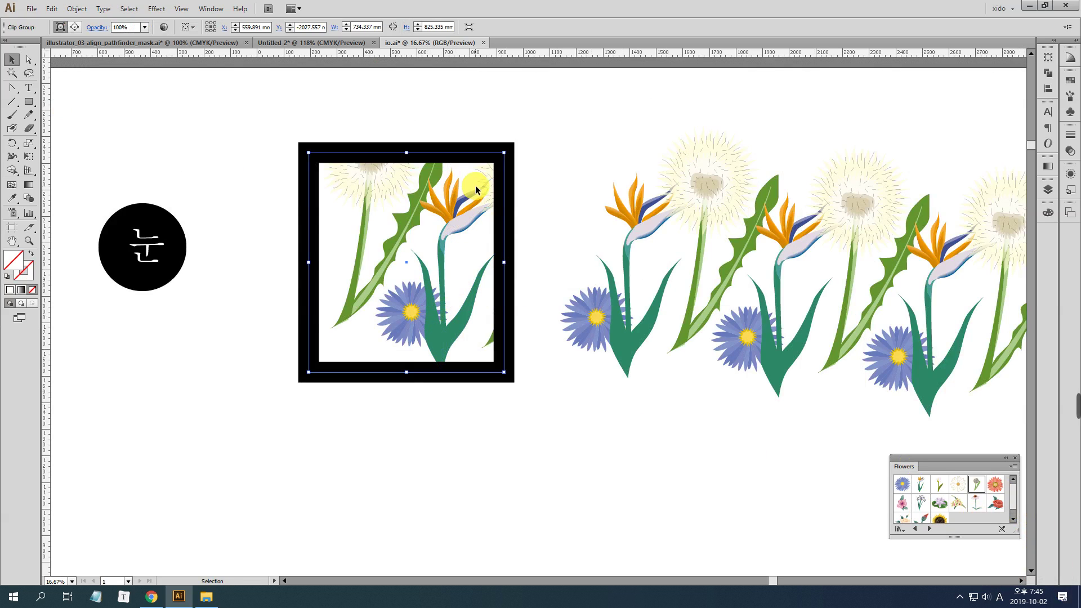
pyautogui.doubleClick(462, 214)
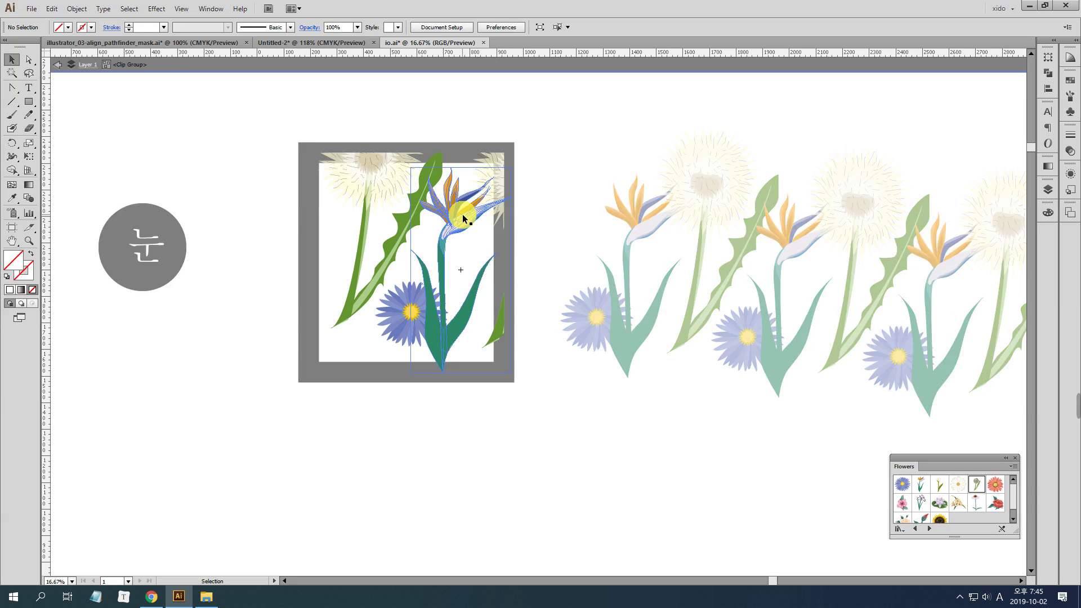
pyautogui.click(460, 227)
pyautogui.doubleClick(460, 227)
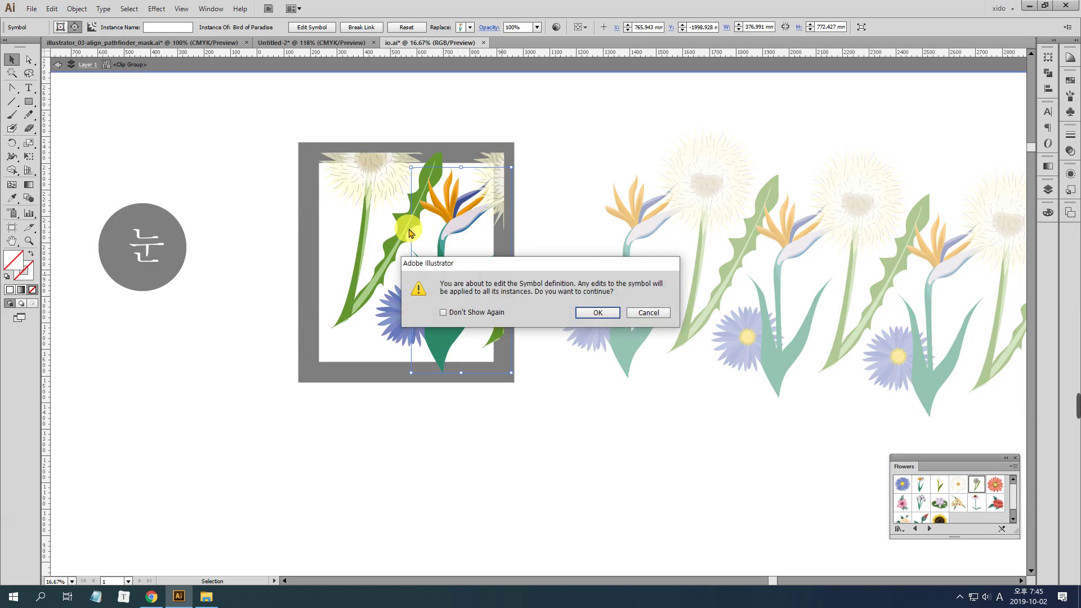
pyautogui.click(597, 312)
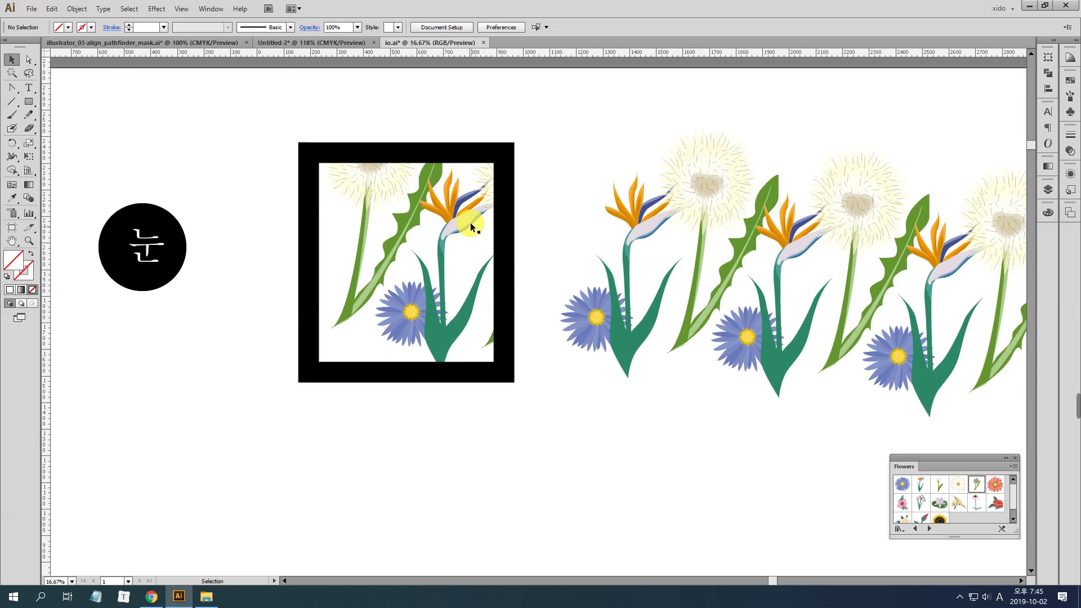
# Isolate the clip group in the black frame and move its bird-of-paradise left and its partly cropped dandelion left and down
pyautogui.click(471, 223)
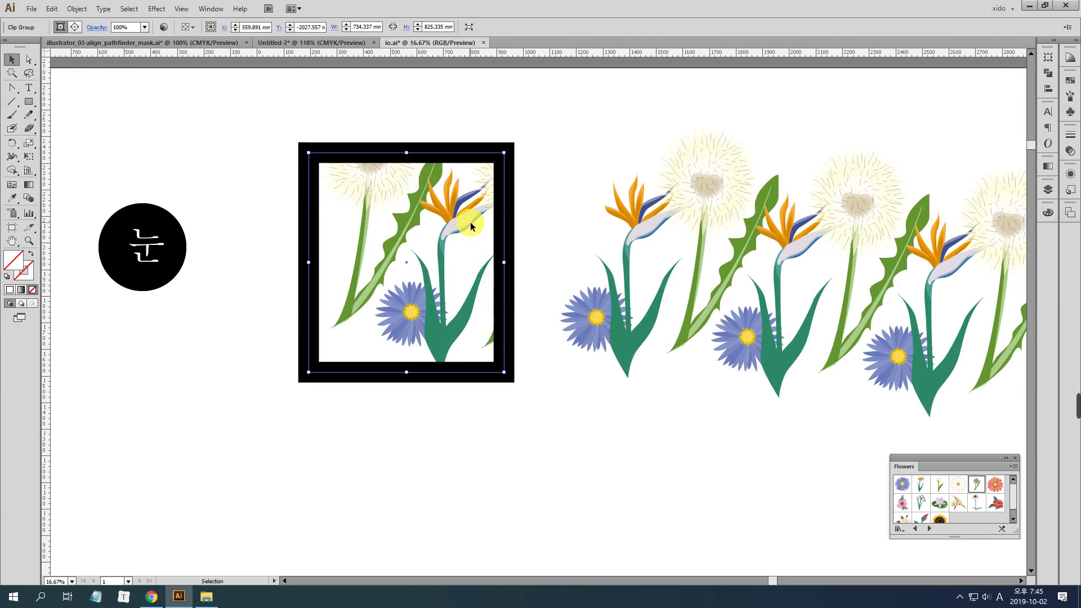
pyautogui.doubleClick(471, 222)
pyautogui.moveTo(471, 218); pyautogui.dragTo(404, 232)
pyautogui.moveTo(499, 196); pyautogui.dragTo(459, 237)
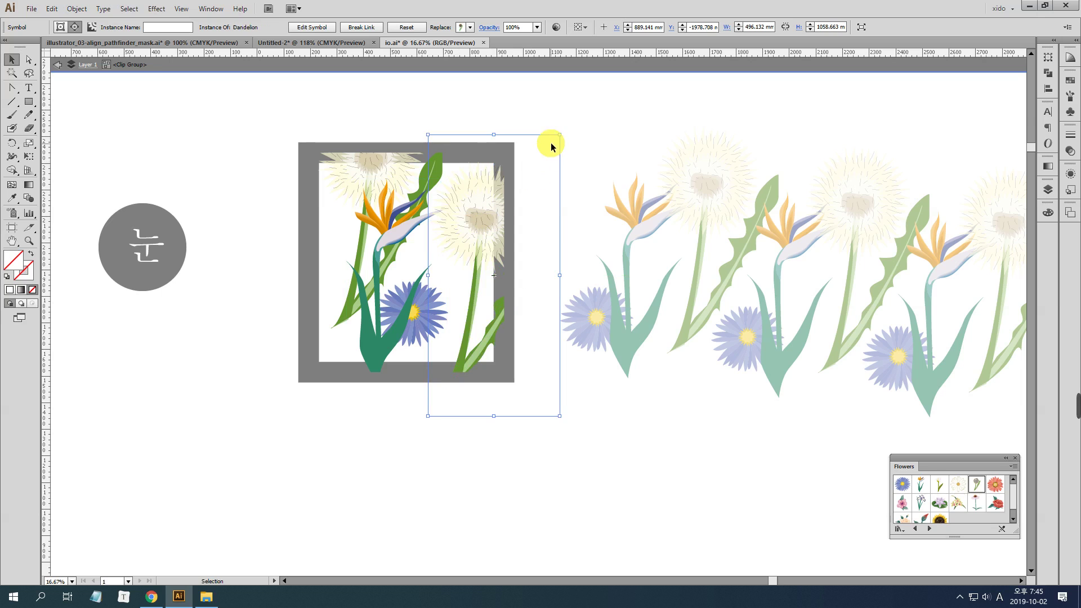
# Shrink that dandelion to about 319 mm wide, shift the large dandelion right and down, and exit the clip group's isolation
pyautogui.moveTo(560, 135); pyautogui.dragTo(516, 176)
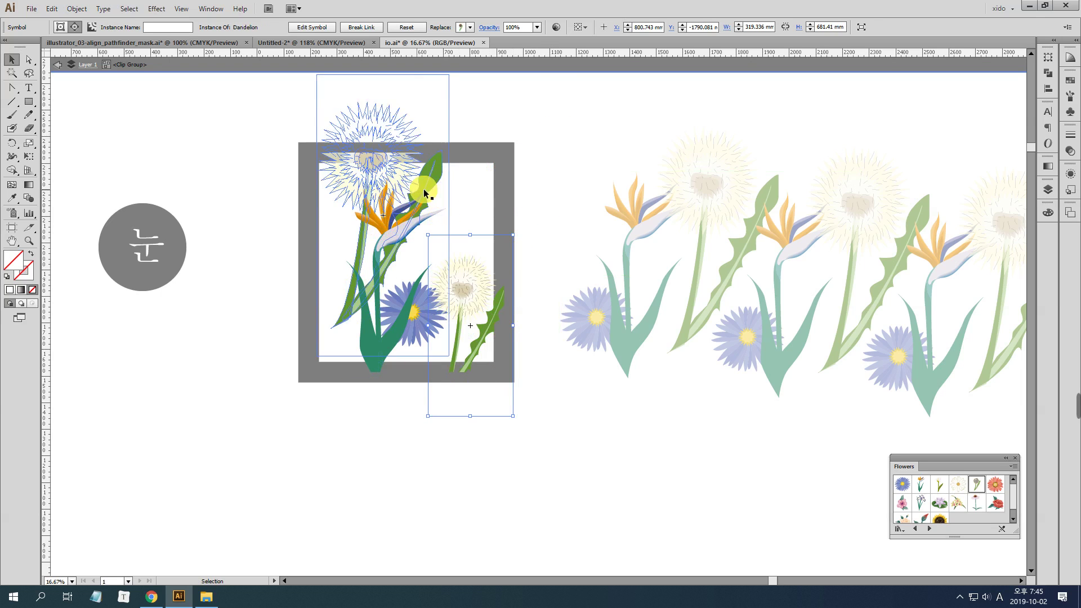
pyautogui.moveTo(400, 256); pyautogui.dragTo(416, 280)
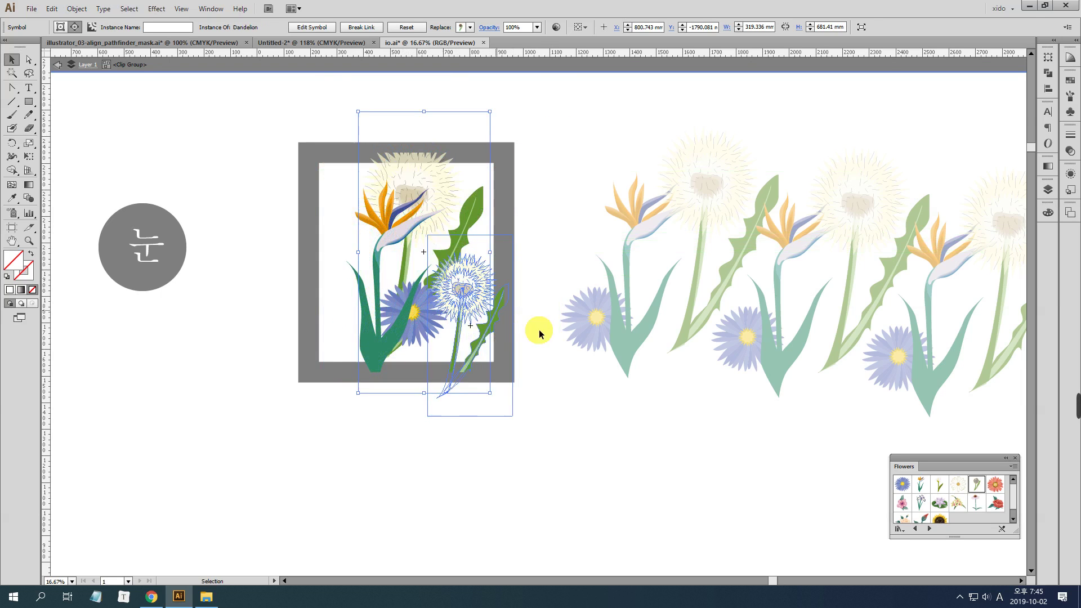
pyautogui.click(638, 500)
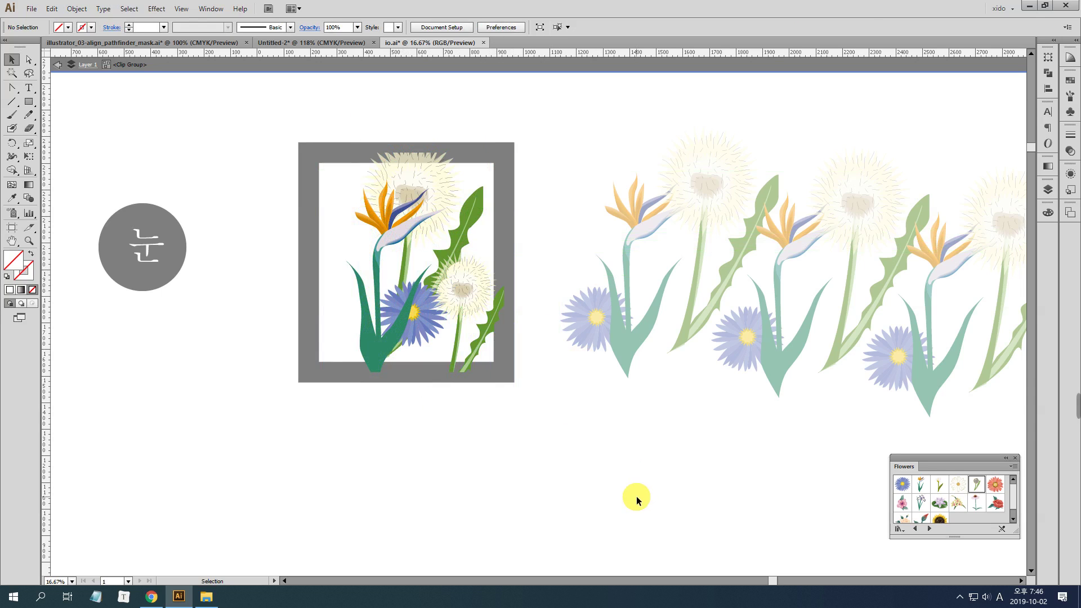
pyautogui.doubleClick(636, 495)
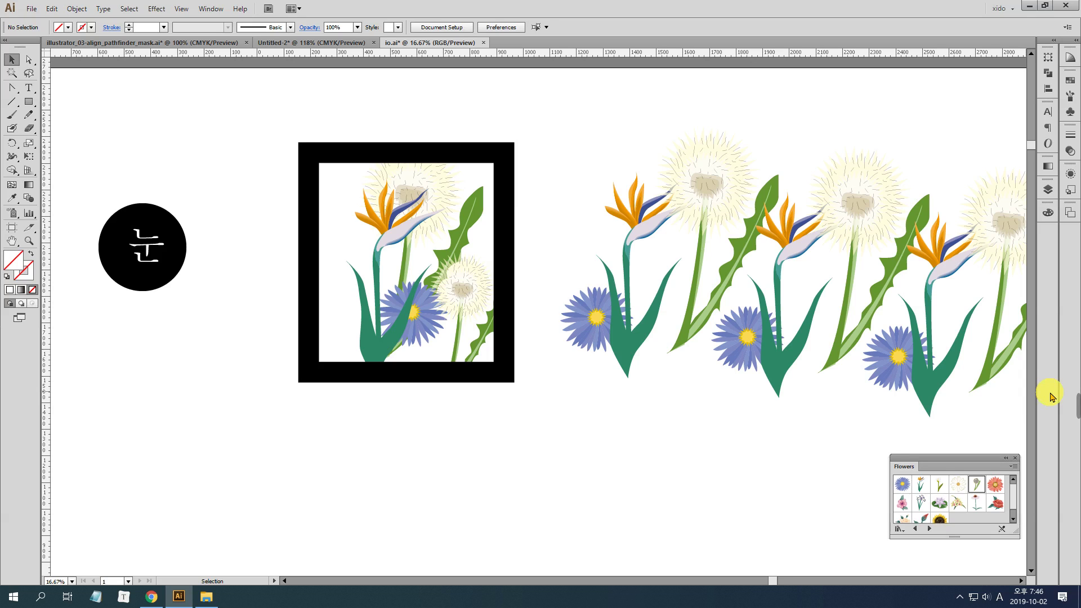
pyautogui.moveTo(1076, 404)
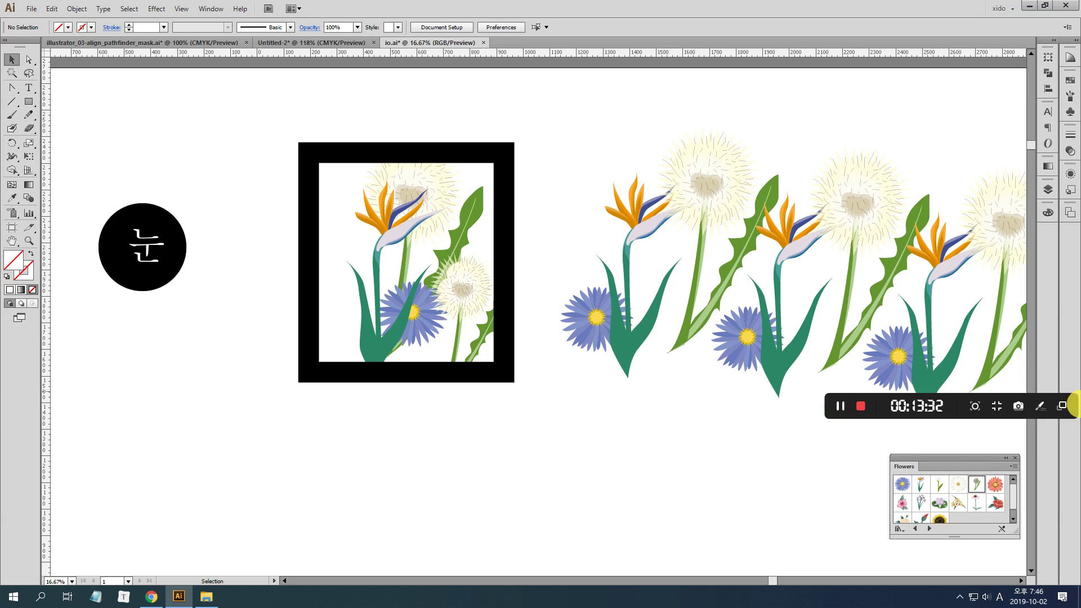